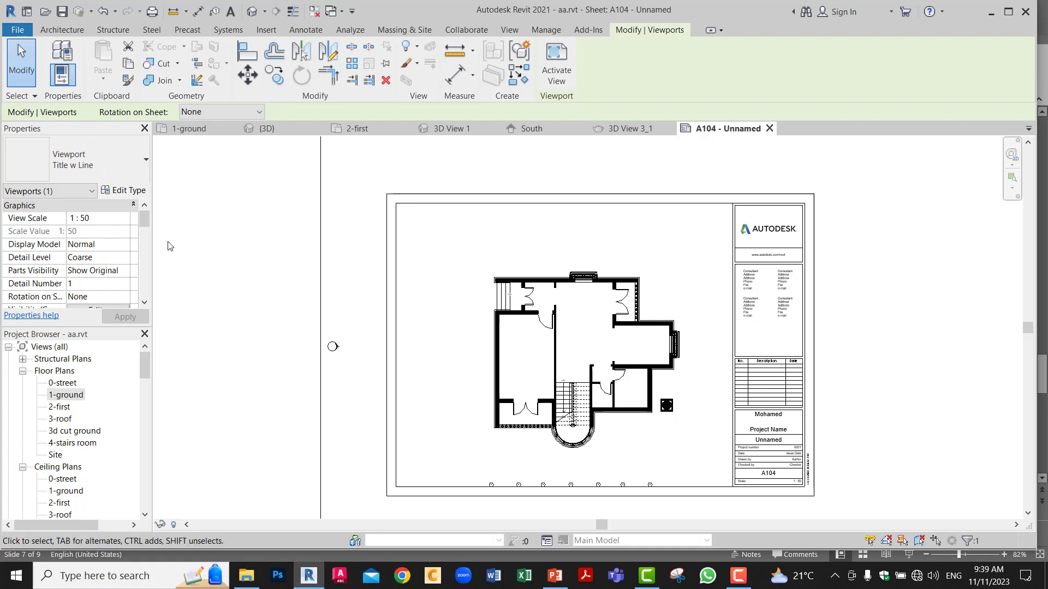
Start an image export of the sheet and set the output file name to Plan on the Desktop
{"action": "left_click", "coordinate": [18, 31]}
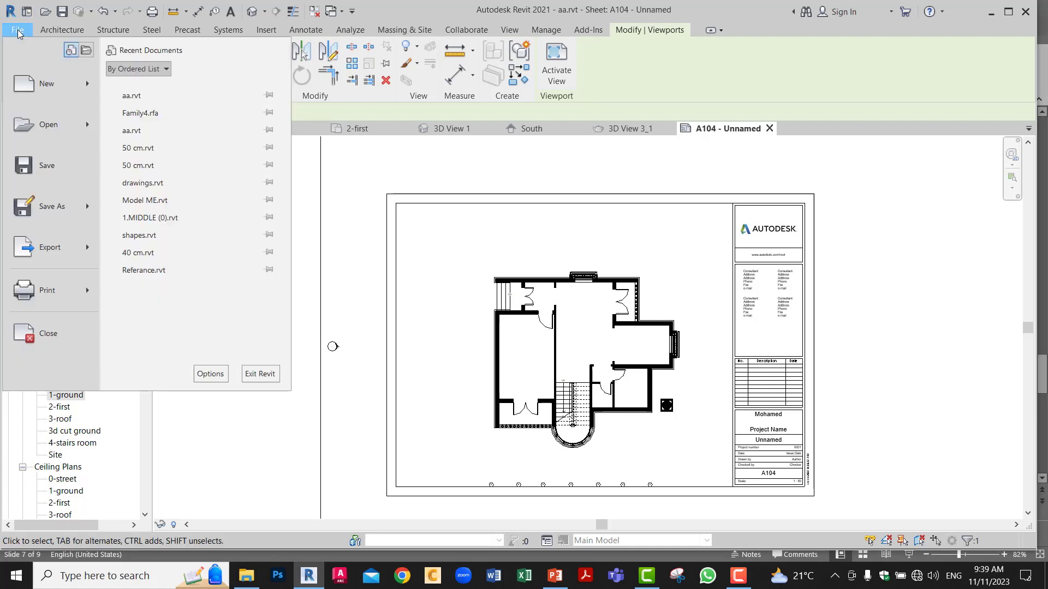
{"action": "mouse_move", "coordinate": [81, 252]}
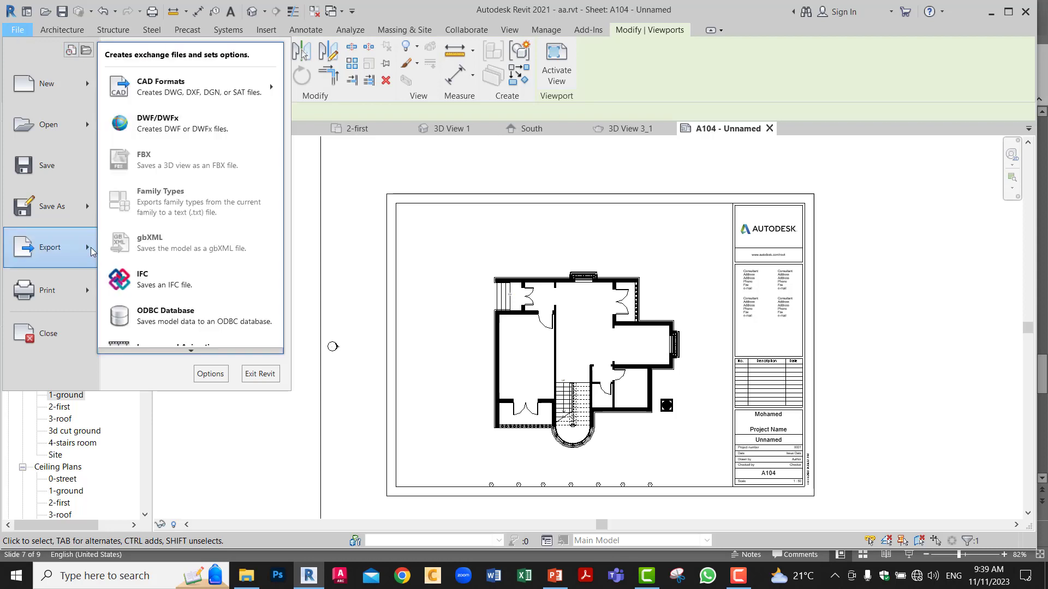
{"action": "mouse_move", "coordinate": [190, 352]}
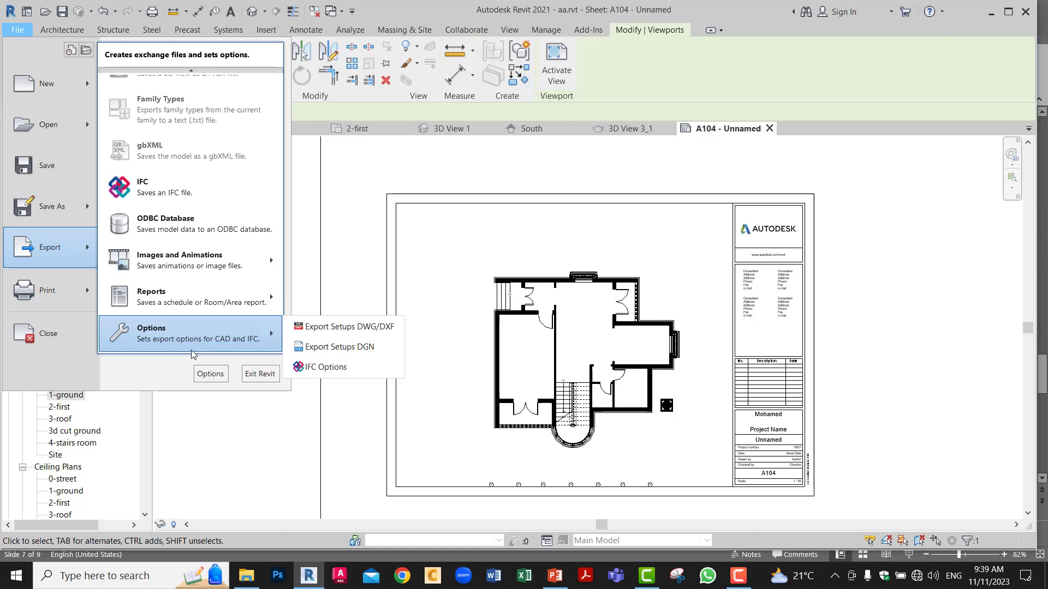
{"action": "mouse_move", "coordinate": [194, 264]}
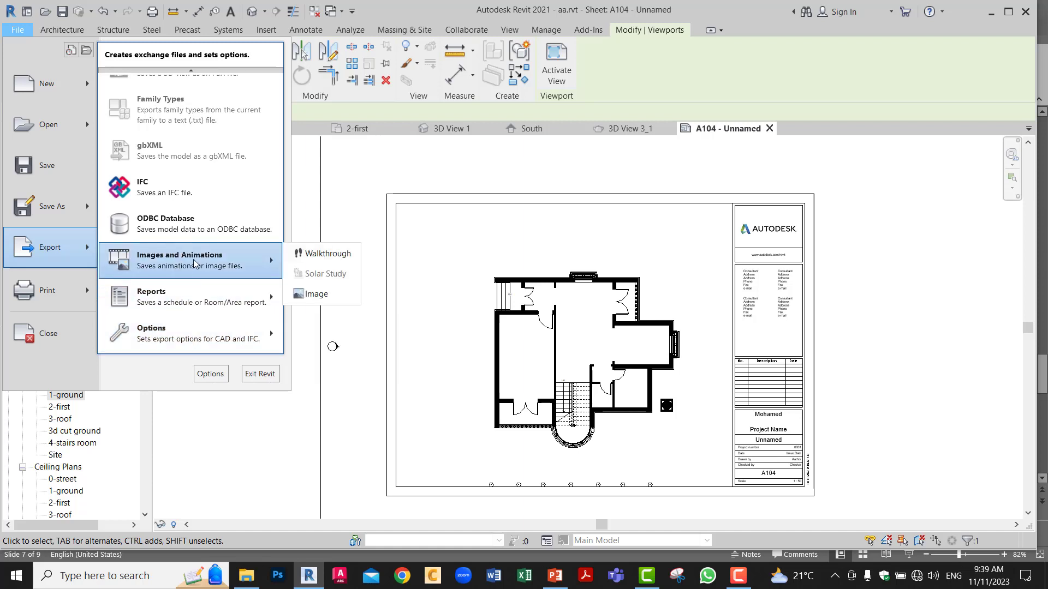
{"action": "left_click", "coordinate": [308, 295]}
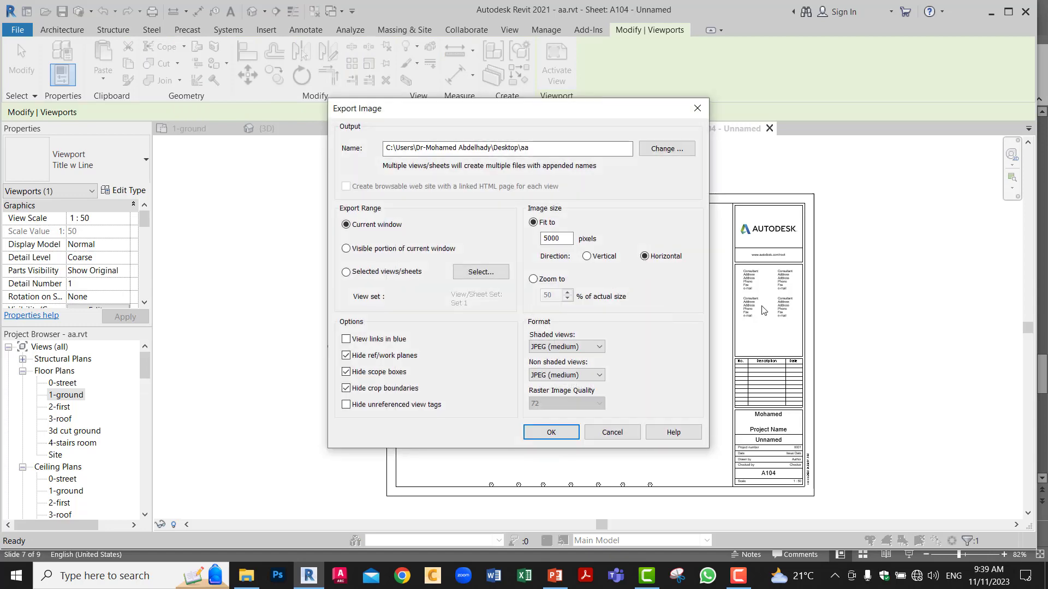
{"action": "left_click", "coordinate": [664, 151]}
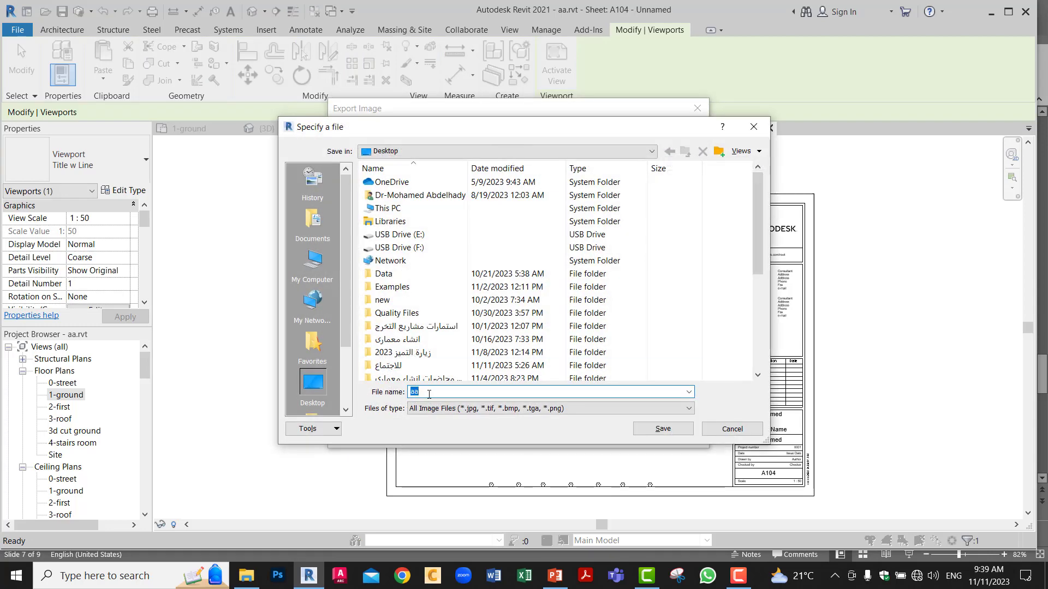
{"action": "type", "text": "P"}
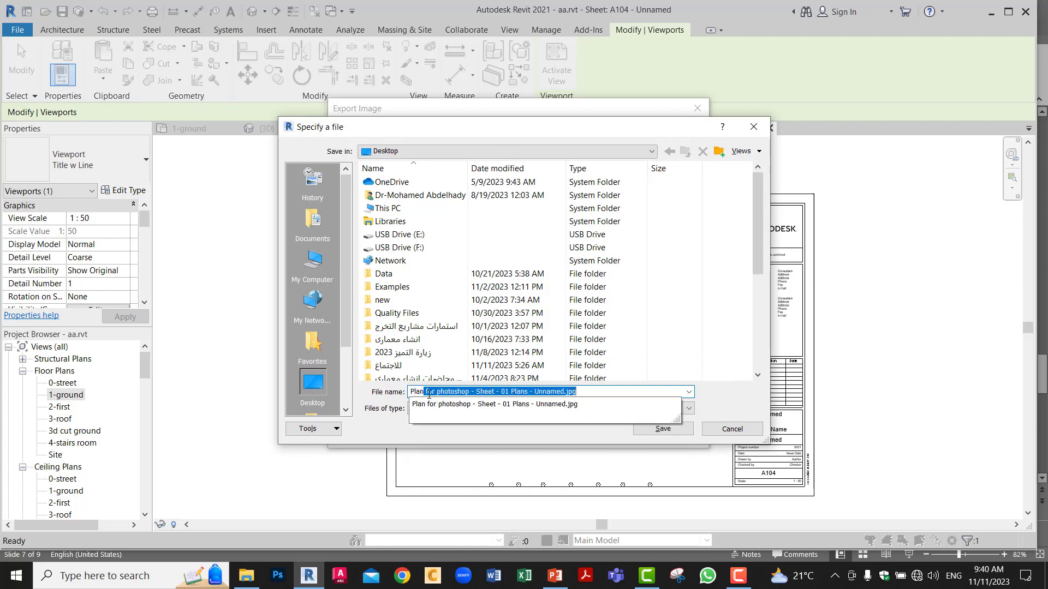
{"action": "left_click", "coordinate": [605, 405]}
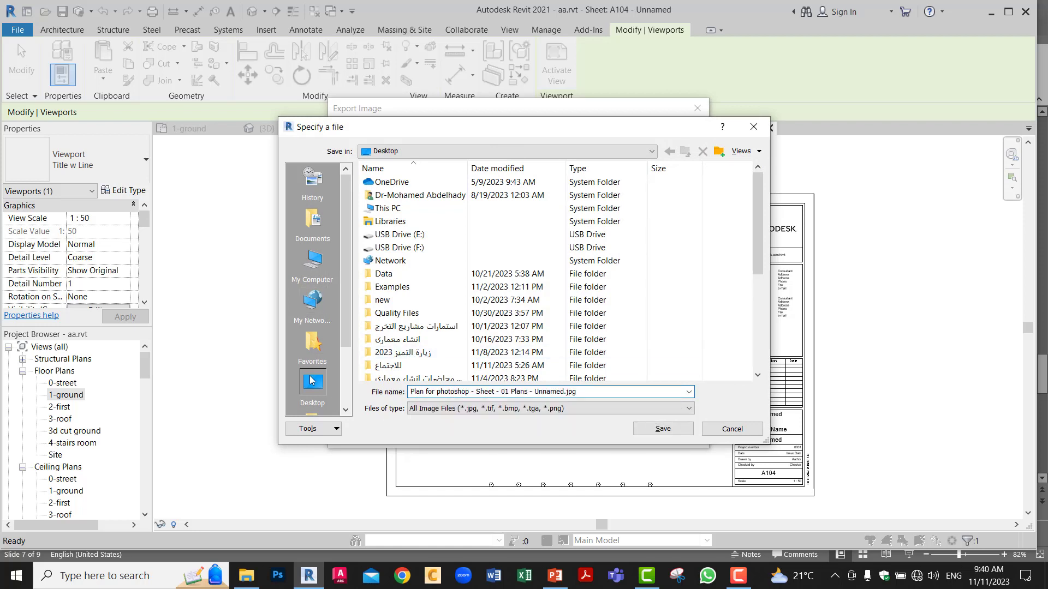
{"action": "left_click", "coordinate": [606, 391]}
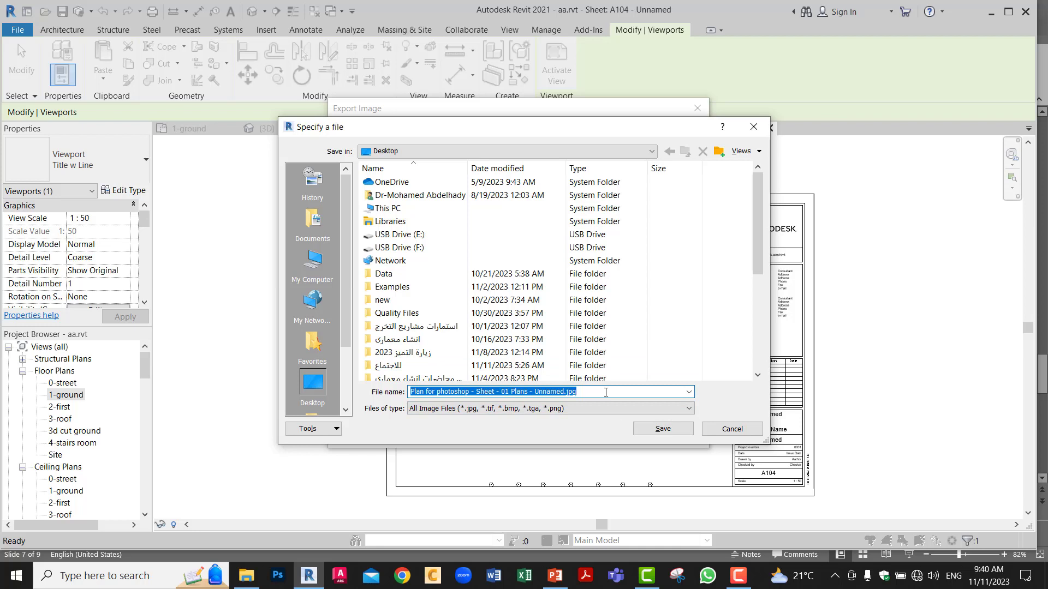
{"action": "left_click", "coordinate": [606, 392]}
{"action": "key", "text": "BackSpace"}
{"action": "key", "text": "BackSpace"}
{"action": "key", "text": "BackSpace"}
{"action": "key", "text": "BackSpace"}
{"action": "key", "text": "BackSpace"}
{"action": "key", "text": "BackSpace"}
{"action": "key", "text": "BackSpace"}
{"action": "key", "text": "BackSpace"}
{"action": "key", "text": "BackSpace"}
{"action": "key", "text": "BackSpace"}
{"action": "key", "text": "BackSpace"}
{"action": "key", "text": "BackSpace"}
{"action": "key", "text": "BackSpace"}
{"action": "key", "text": "BackSpace"}
{"action": "key", "text": "BackSpace"}
{"action": "key", "text": "BackSpace"}
{"action": "key", "text": "BackSpace"}
{"action": "key", "text": "BackSpace"}
{"action": "key", "text": "BackSpace"}
{"action": "key", "text": "BackSpace"}
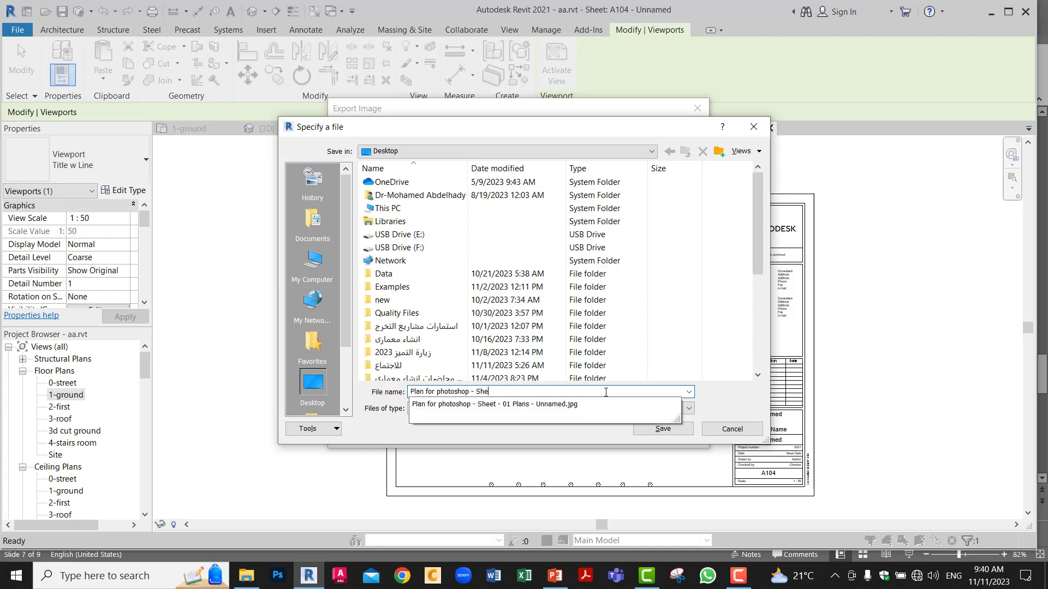
{"action": "key", "text": "BackSpace"}
{"action": "key", "text": "BackSpace"}
{"action": "key", "text": "BackSpace"}
{"action": "key", "text": "BackSpace"}
{"action": "key", "text": "BackSpace"}
{"action": "key", "text": "BackSpace"}
{"action": "key", "text": "BackSpace"}
{"action": "key", "text": "BackSpace"}
{"action": "key", "text": "BackSpace"}
{"action": "key", "text": "BackSpace"}
{"action": "key", "text": "BackSpace"}
{"action": "key", "text": "BackSpace"}
{"action": "key", "text": "Return"}
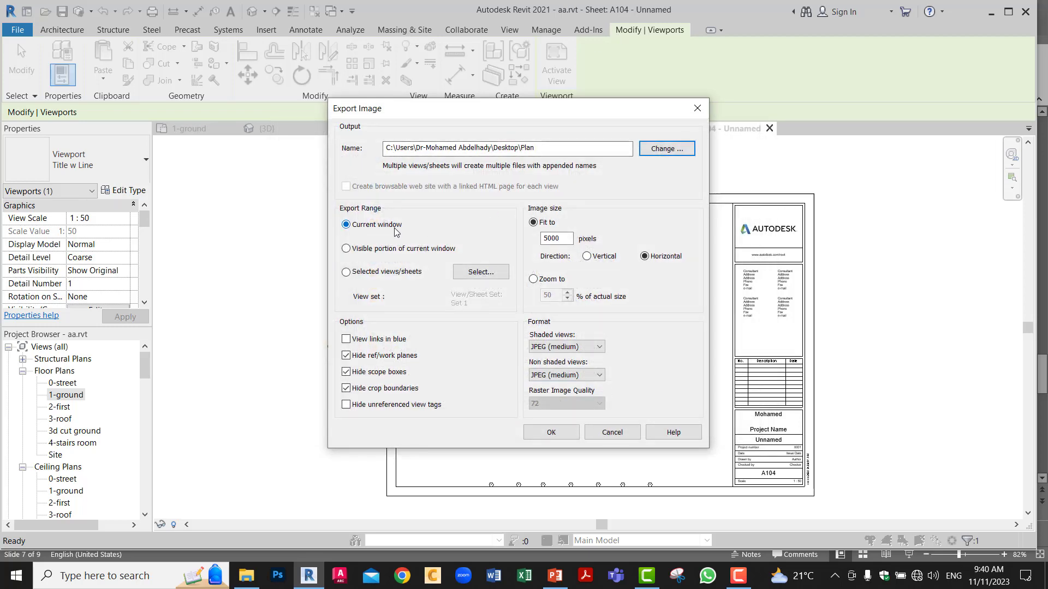
Restrict the export range to the sheet A104 - Unnamed, with views excluded from the list, and export it fitted to 5000 pixels
{"action": "left_click", "coordinate": [402, 273]}
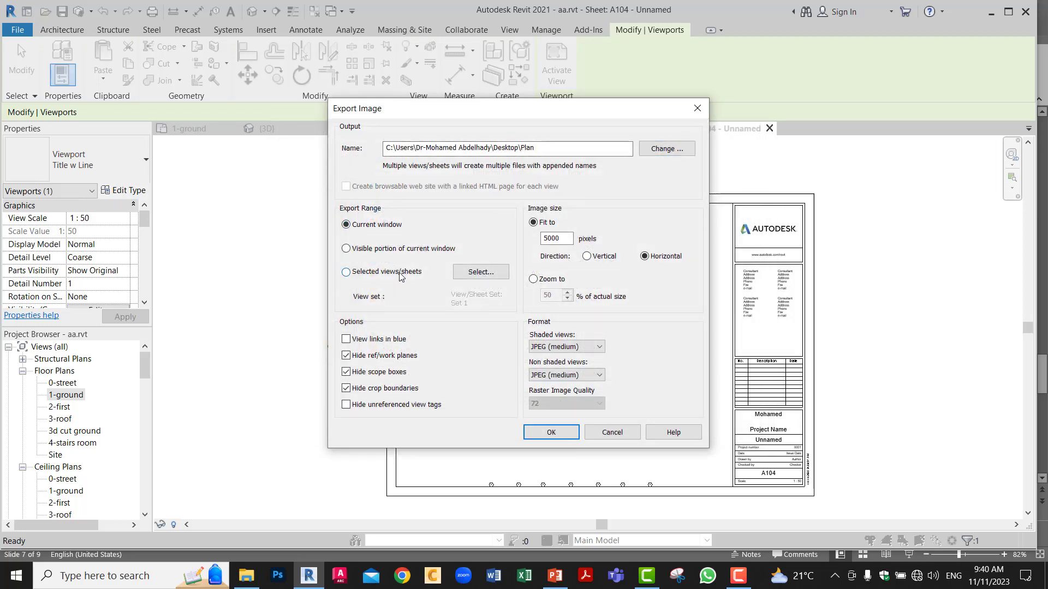
{"action": "left_click", "coordinate": [474, 273]}
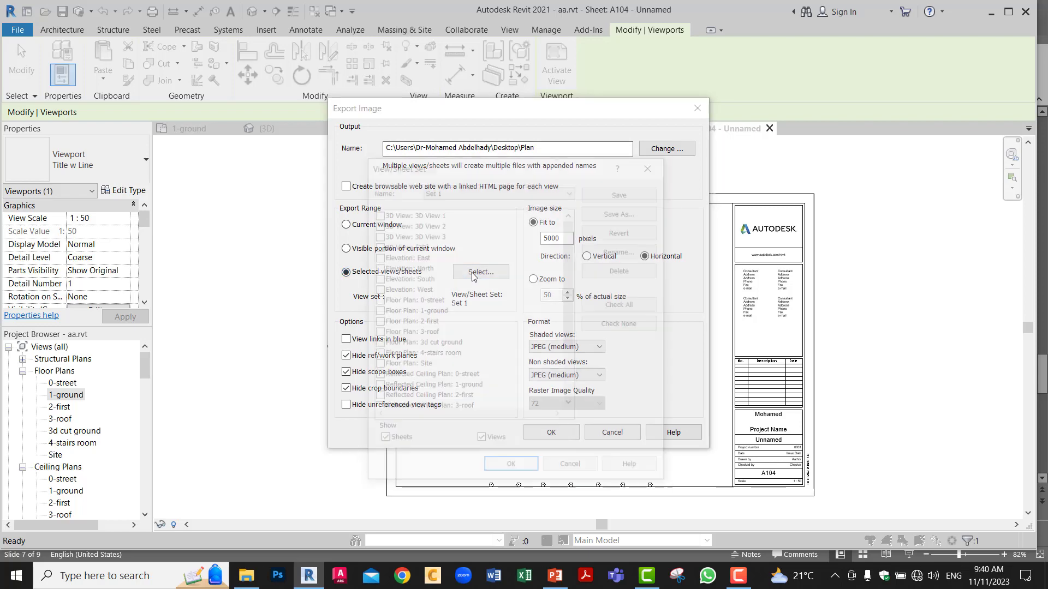
{"action": "left_click", "coordinate": [489, 447]}
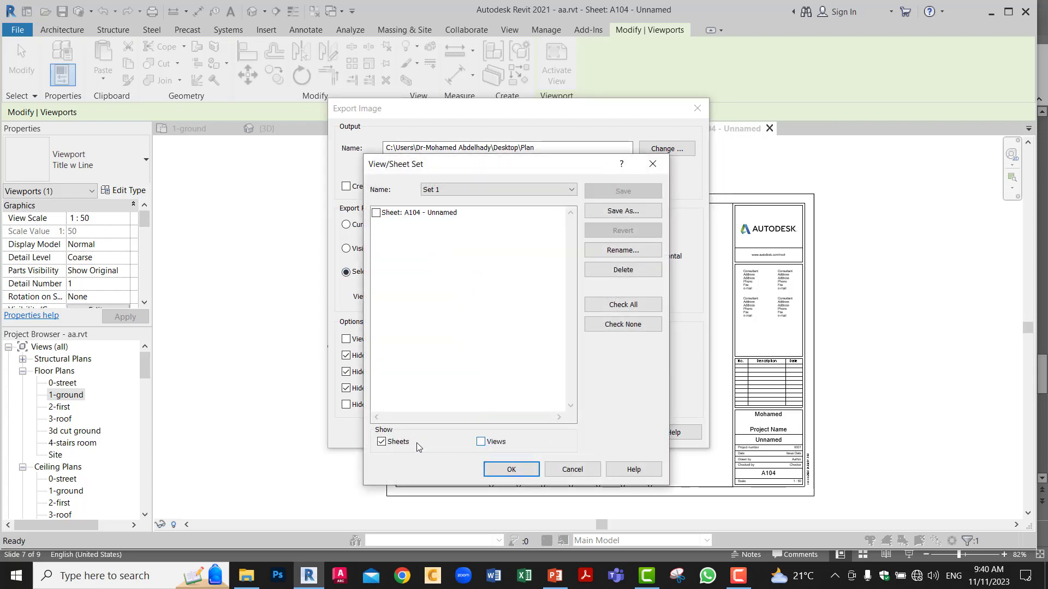
{"action": "left_click", "coordinate": [375, 213]}
{"action": "left_click", "coordinate": [513, 470]}
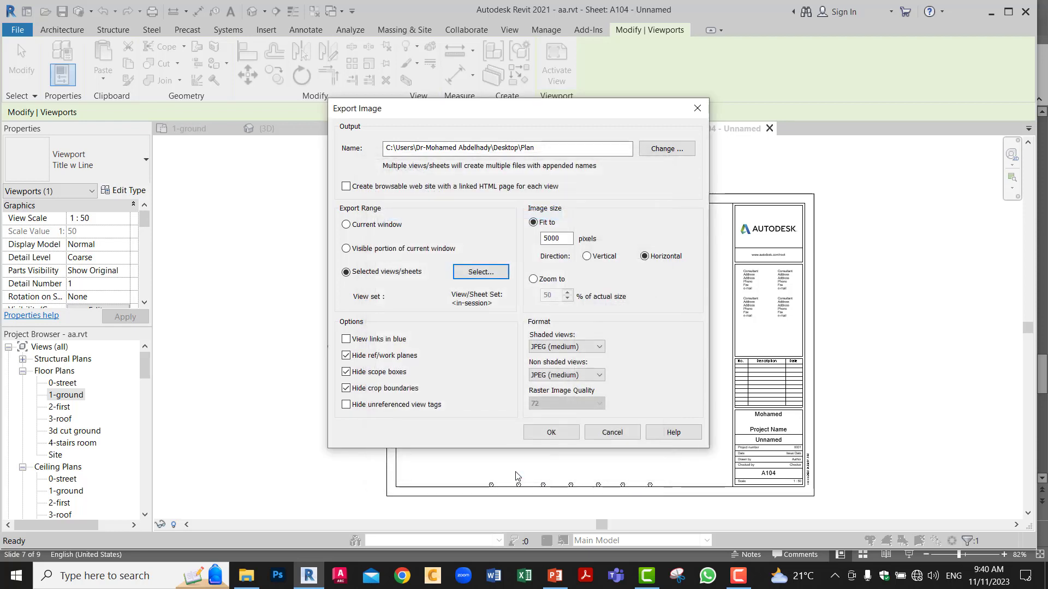
{"action": "double_click", "coordinate": [552, 238]}
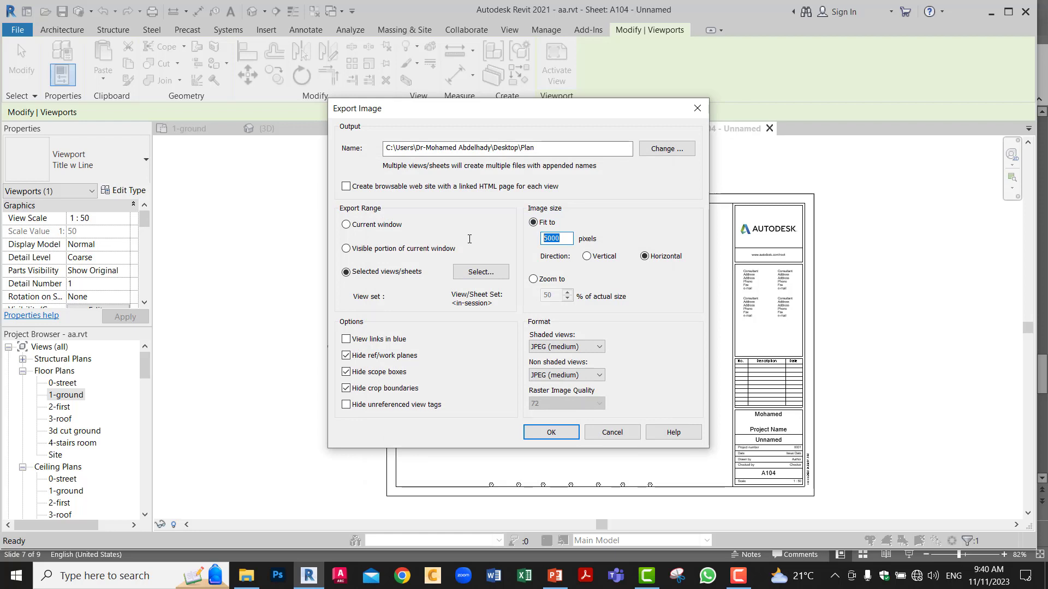
{"action": "left_click", "coordinate": [559, 433]}
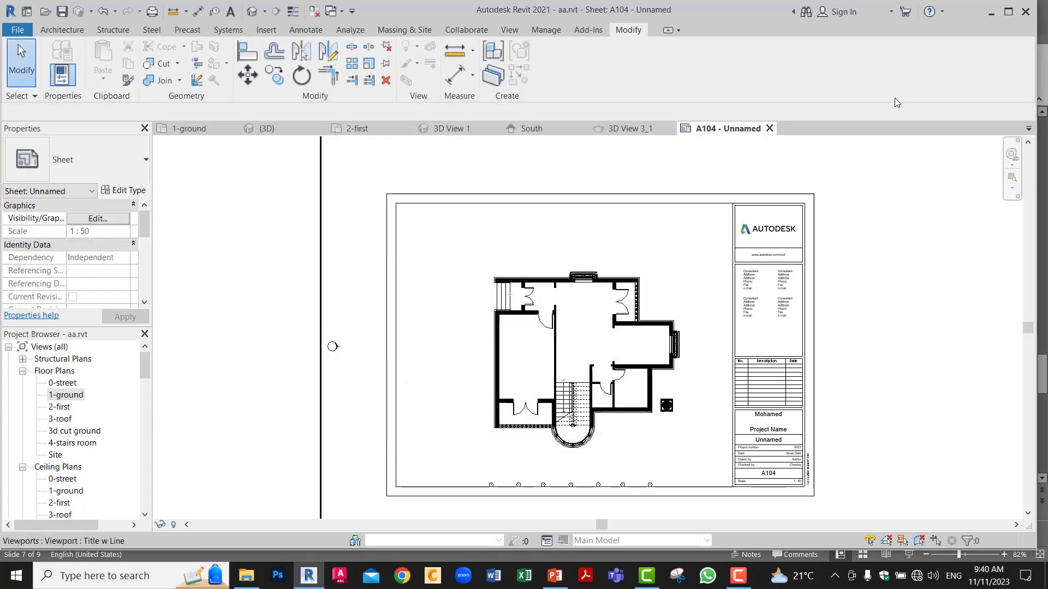
Open the exported image Plan - Sheet - A104 - Unnamed.jpg from the Desktop, inspect the plan's line quality, and return to Revit
{"action": "left_click", "coordinate": [251, 575]}
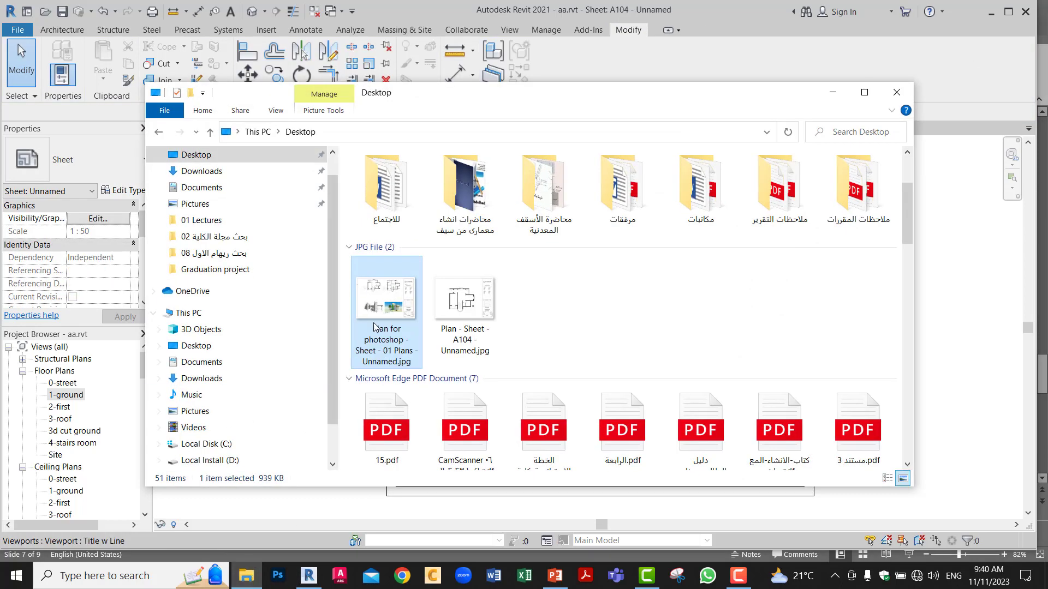
{"action": "double_click", "coordinate": [465, 309]}
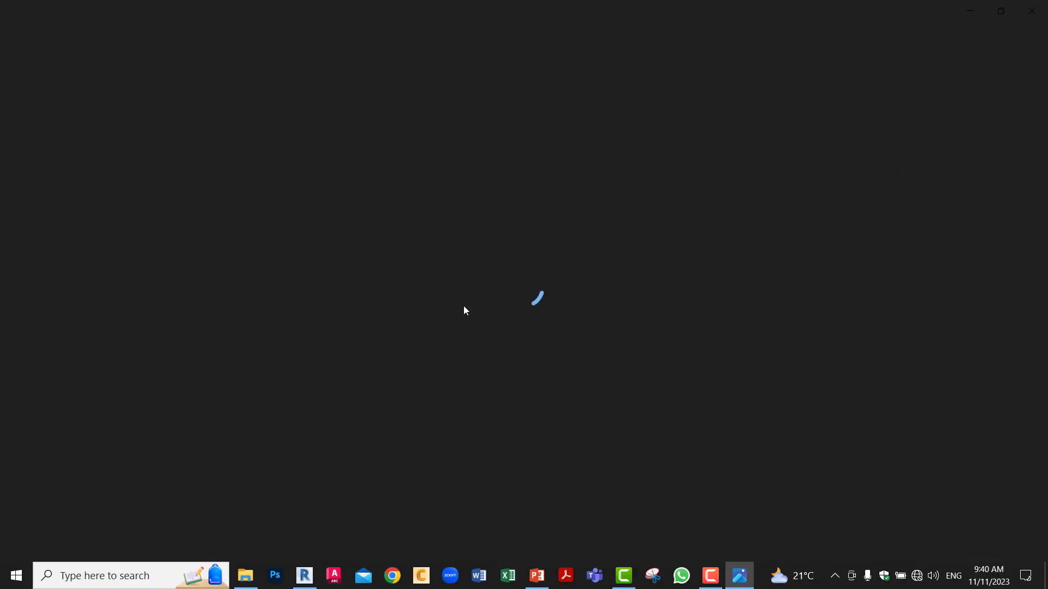
{"action": "scroll", "coordinate": [473, 305], "scroll_direction": "up", "scroll_amount": 3}
{"action": "scroll", "coordinate": [473, 305], "scroll_direction": "up", "scroll_amount": 2}
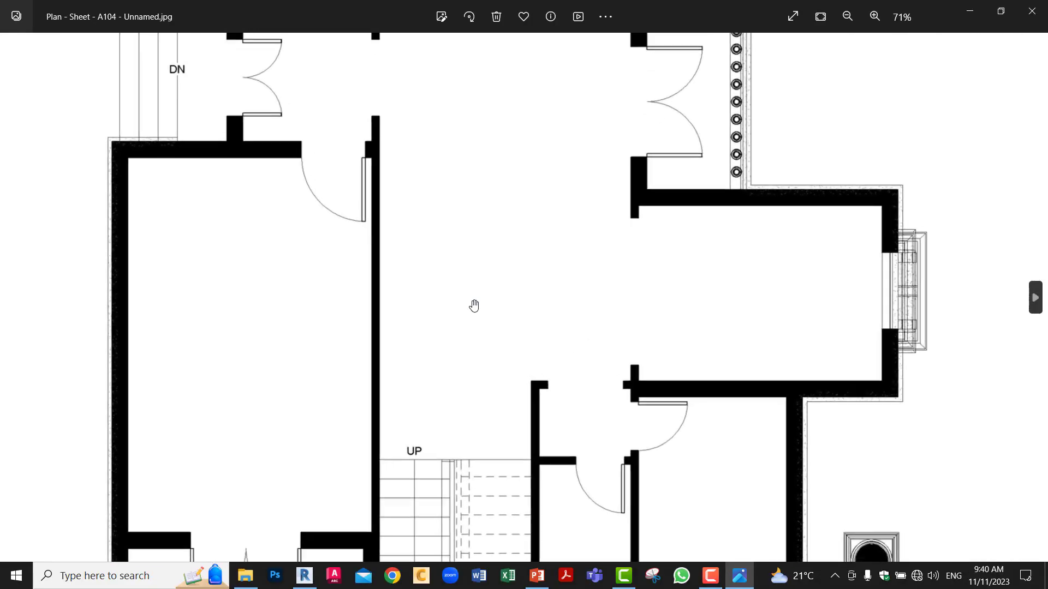
{"action": "scroll", "coordinate": [475, 304], "scroll_direction": "down", "scroll_amount": 4}
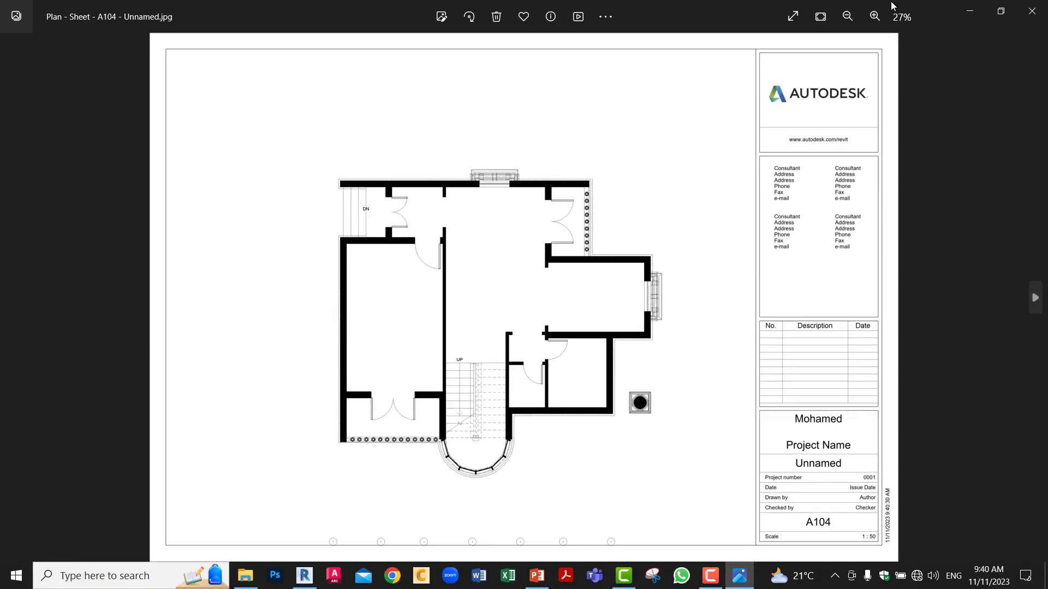
{"action": "left_click", "coordinate": [1031, 11]}
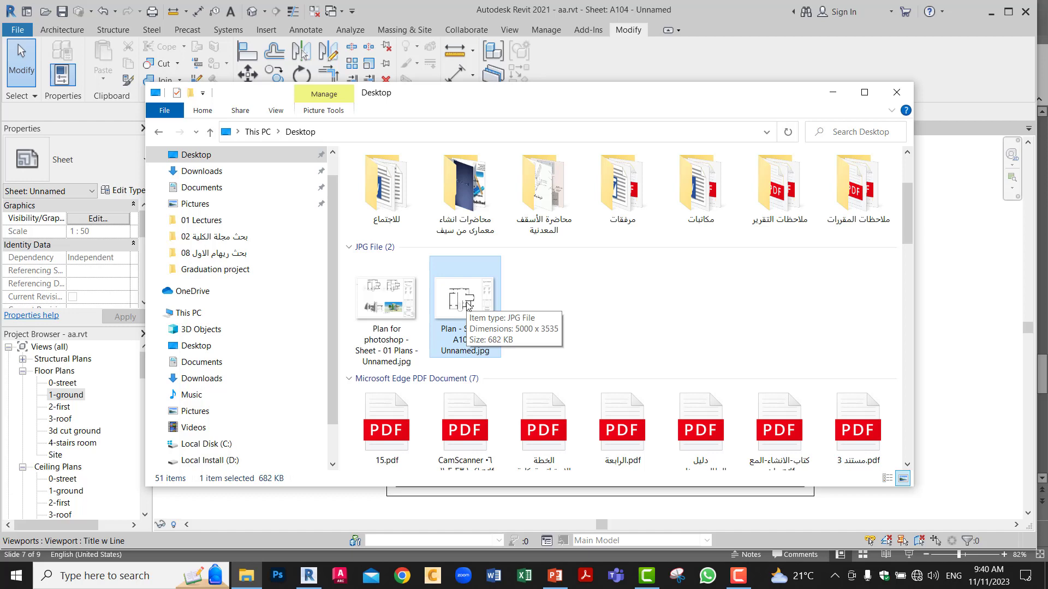
{"action": "left_click", "coordinate": [308, 575]}
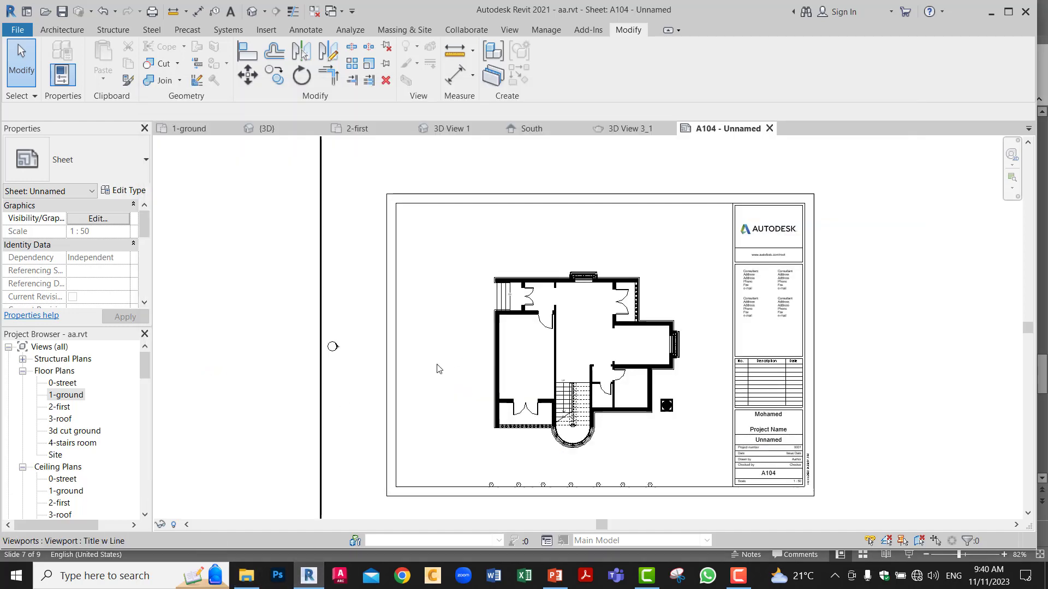
Measure the plan's overall width on the sheet, from the left outer wall to the outer wall of the right wing
{"action": "scroll", "coordinate": [518, 353], "scroll_direction": "up", "scroll_amount": 3}
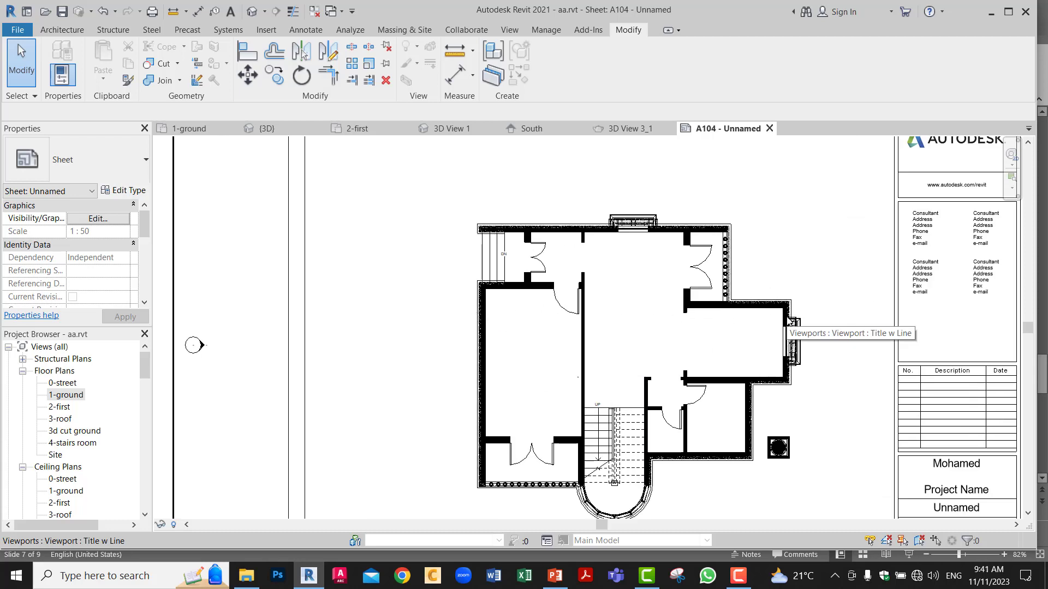
{"action": "left_click", "coordinate": [175, 16]}
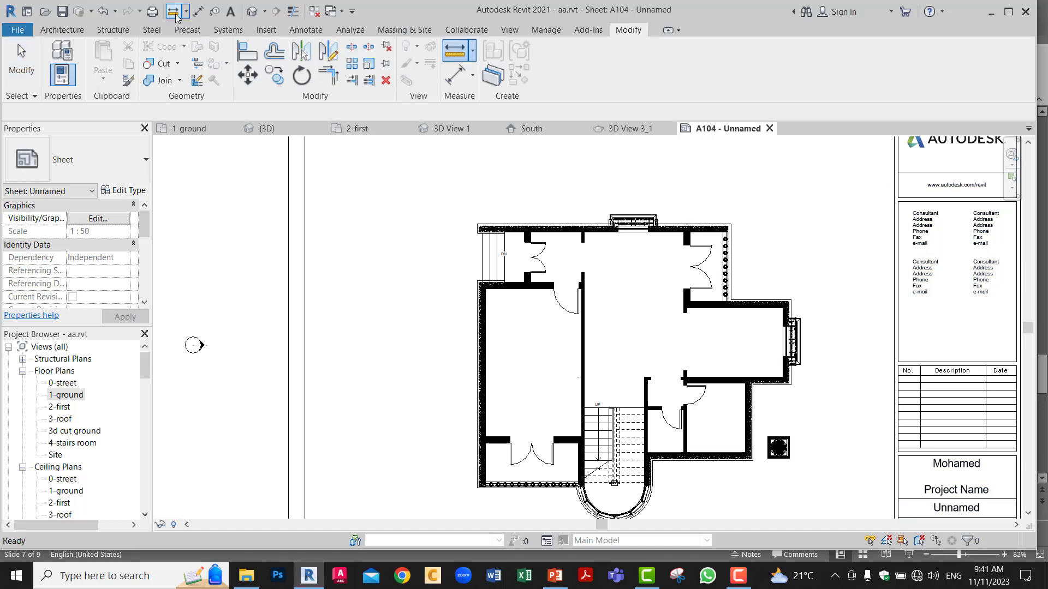
{"action": "left_click", "coordinate": [480, 289]}
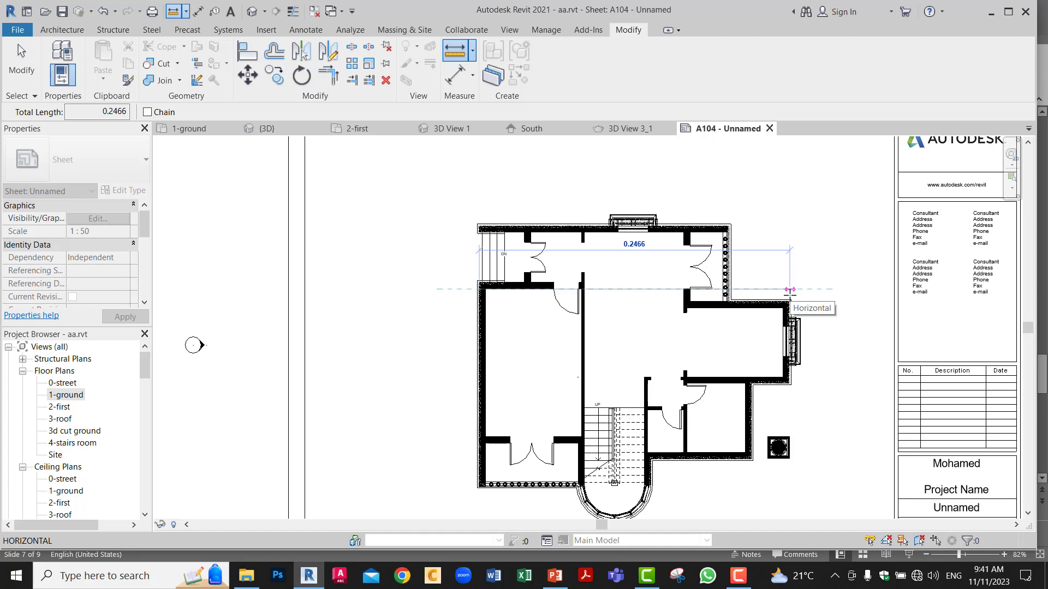
{"action": "scroll", "coordinate": [789, 293], "scroll_direction": "up", "scroll_amount": 2}
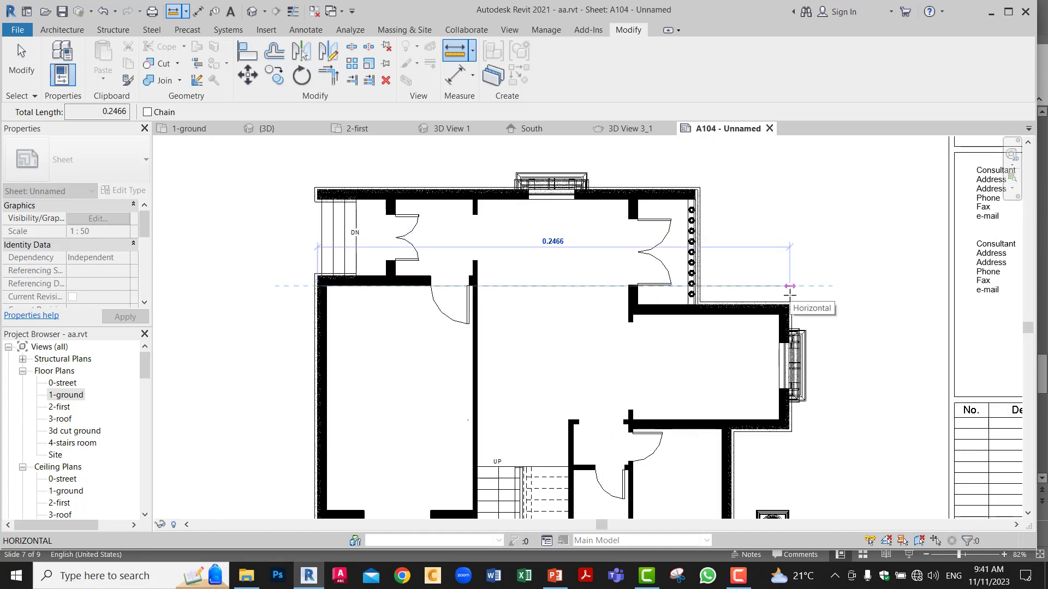
{"action": "key", "text": "Escape"}
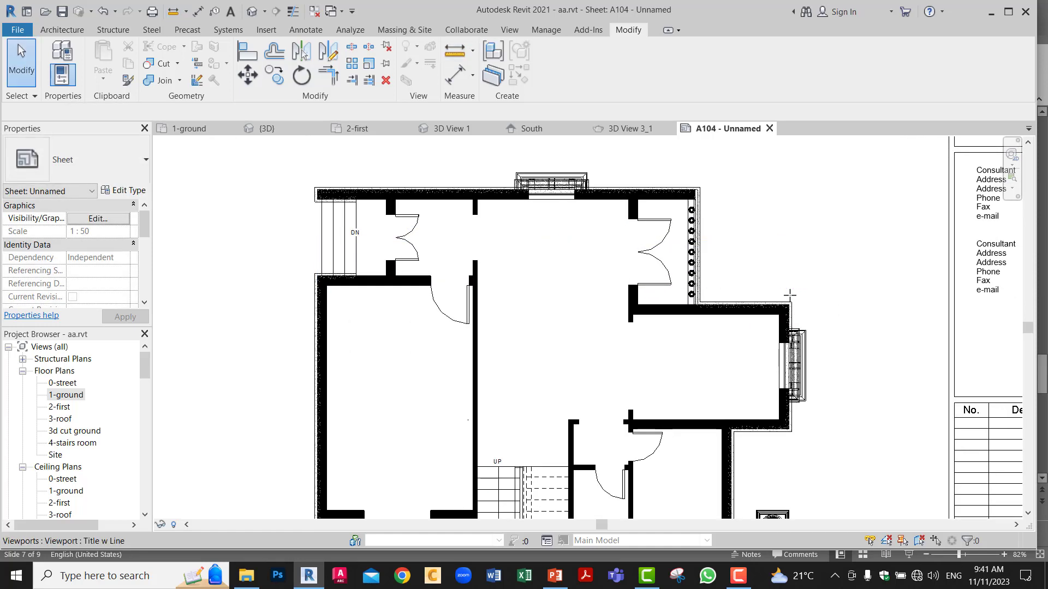
Check the length format in the project units without changing it
{"action": "key", "text": "u"}
{"action": "key", "text": "n"}
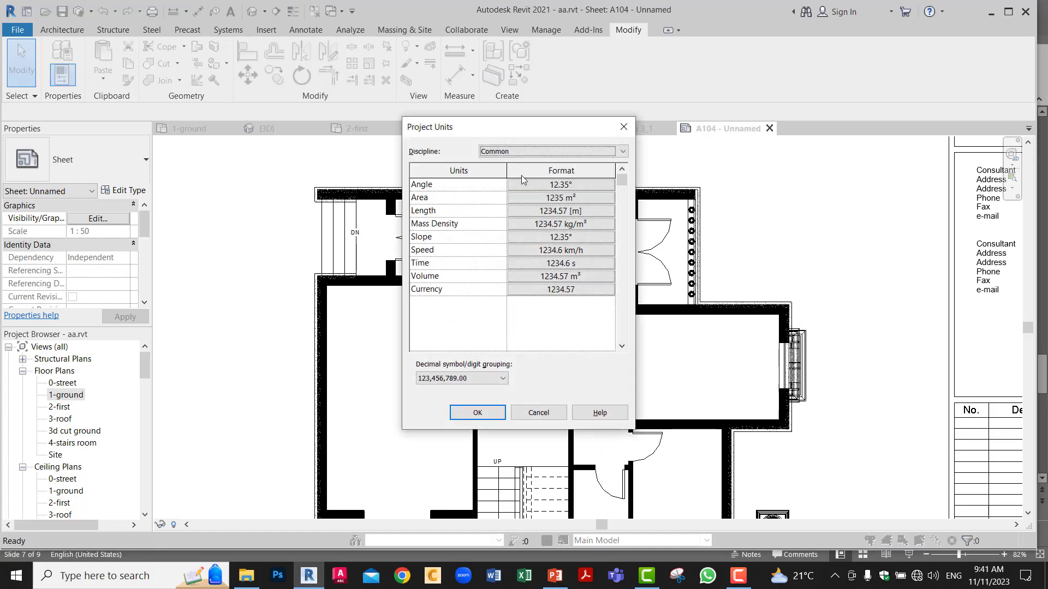
{"action": "left_click", "coordinate": [554, 211]}
{"action": "key", "text": "Escape"}
{"action": "key", "text": "Escape"}
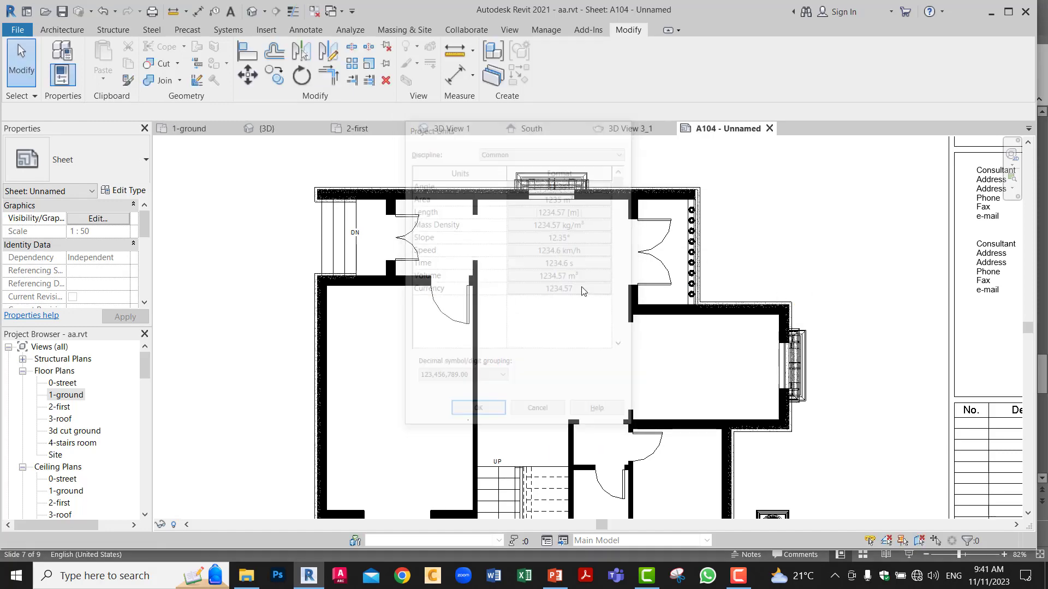
Measure the plan's width on the sheet again, from the right wing's outer wall back to the left outer wall
{"action": "left_click", "coordinate": [175, 14]}
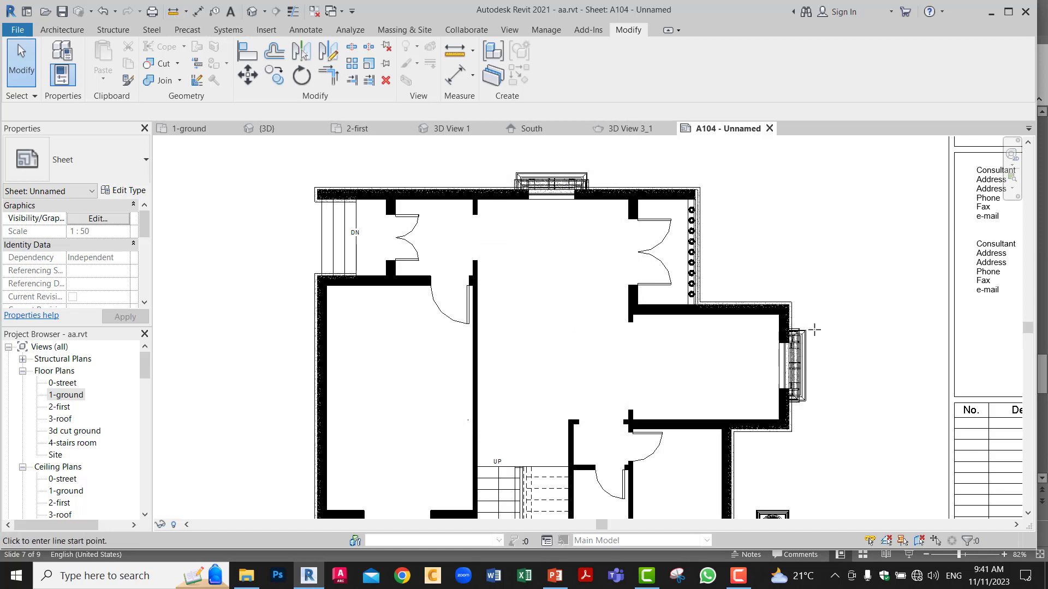
{"action": "left_click", "coordinate": [784, 332]}
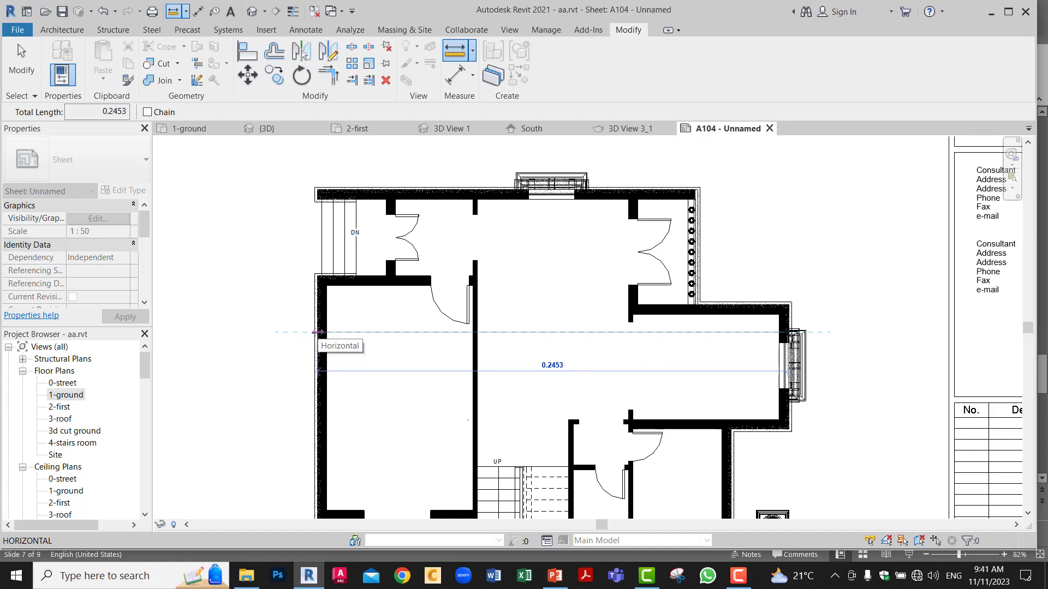
{"action": "key", "text": "Escape"}
{"action": "key", "text": "Escape"}
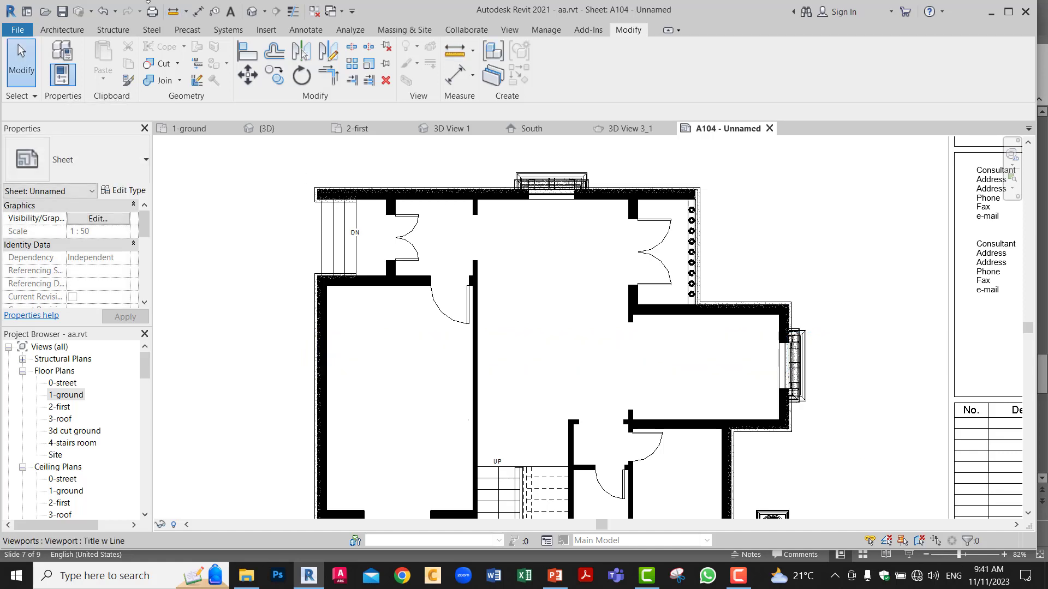
{"action": "left_click", "coordinate": [198, 16]}
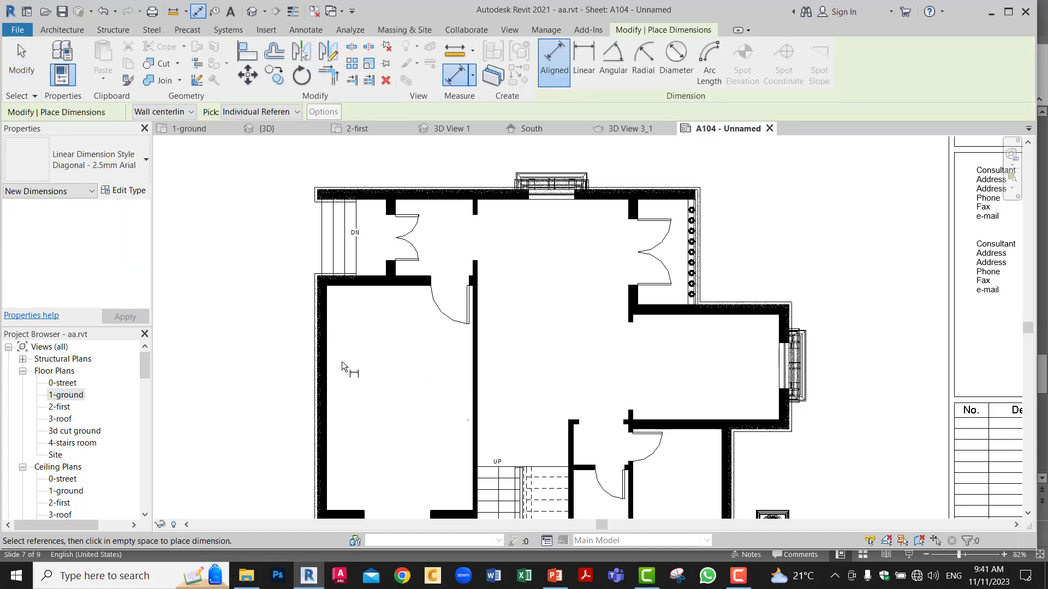
{"action": "scroll", "coordinate": [372, 363], "scroll_direction": "down", "scroll_amount": 3}
{"action": "key", "text": "Escape"}
{"action": "key", "text": "Escape"}
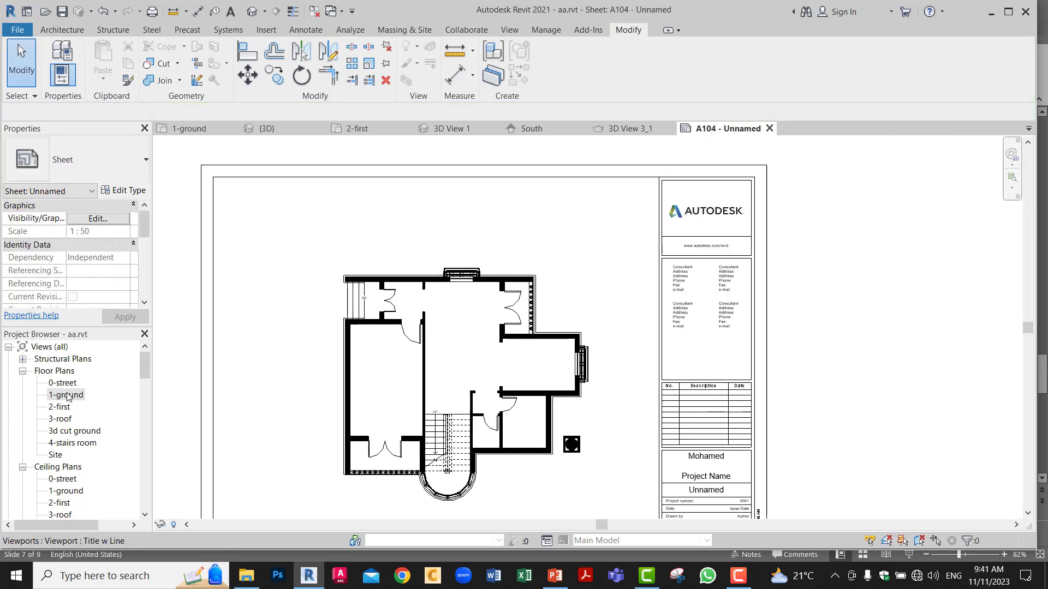
Open the 1-ground floor plan and measure its overall width from the left outer wall to the window of the right wing
{"action": "double_click", "coordinate": [67, 394]}
{"action": "scroll", "coordinate": [587, 304], "scroll_direction": "up", "scroll_amount": 3}
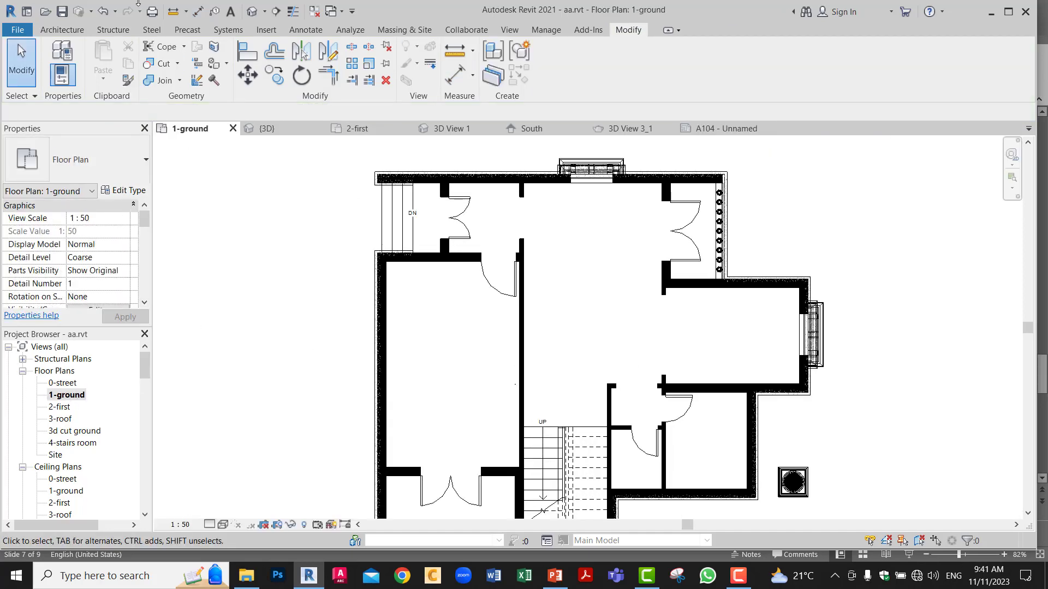
{"action": "left_click", "coordinate": [173, 11]}
{"action": "left_click", "coordinate": [384, 287]}
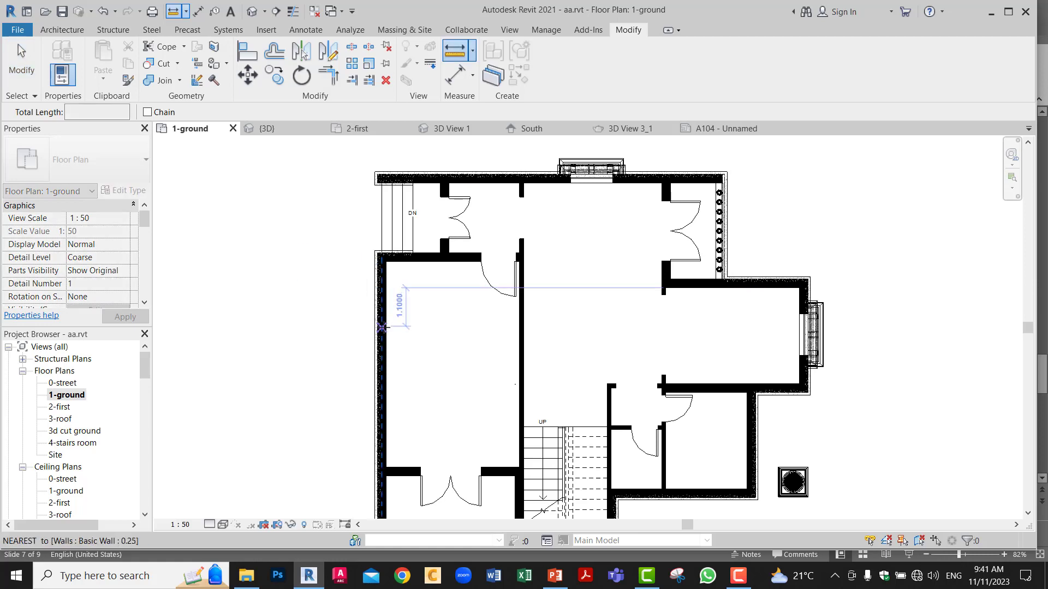
{"action": "left_click", "coordinate": [374, 327]}
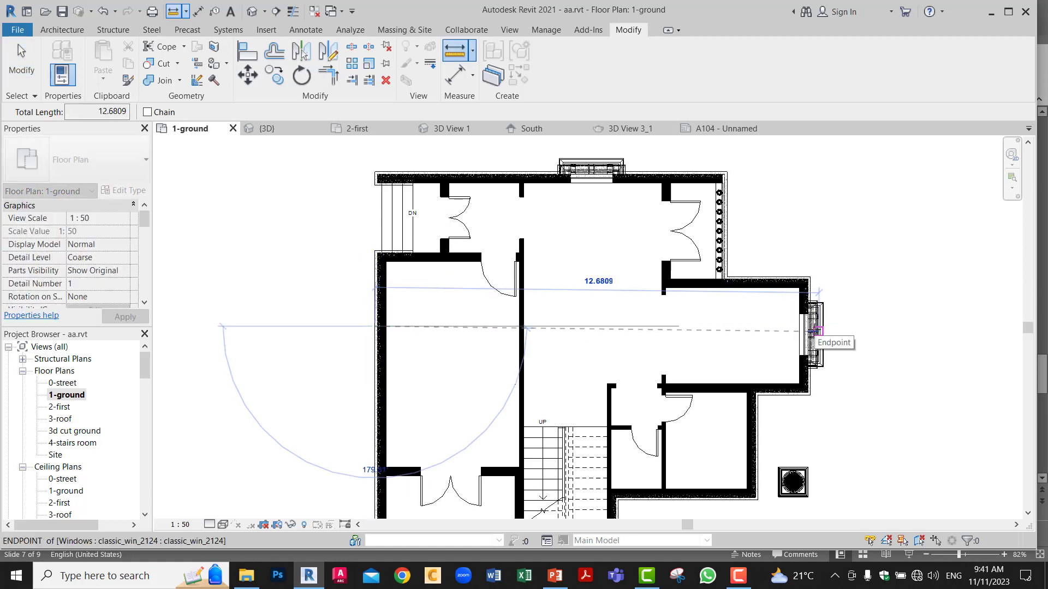
{"action": "key", "text": "Escape"}
{"action": "key", "text": "Escape"}
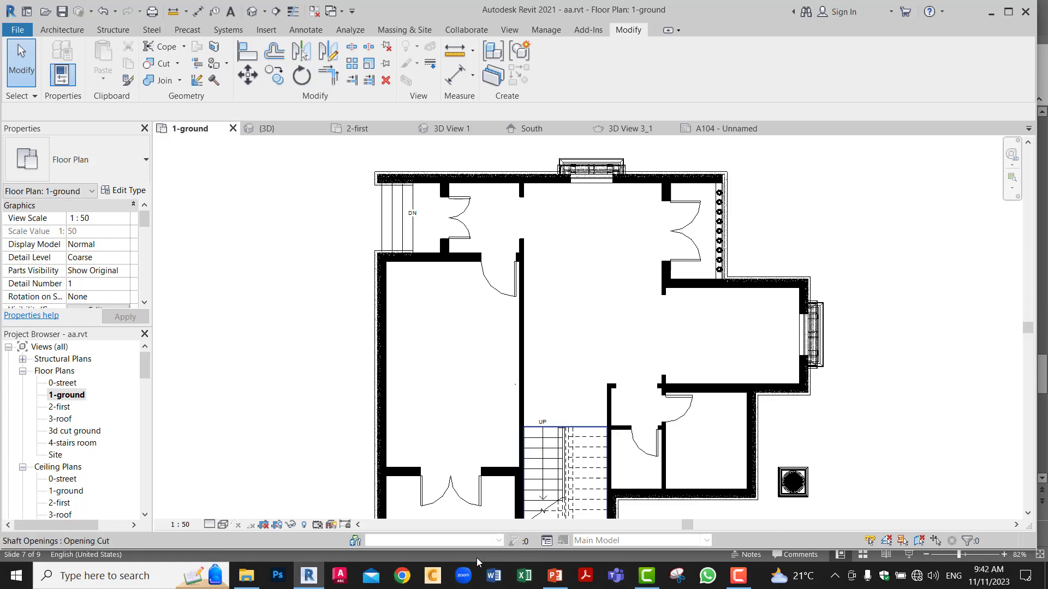
Launch Photoshop, minimize Revit and move the Desktop folder window aside
{"action": "left_click", "coordinate": [278, 577]}
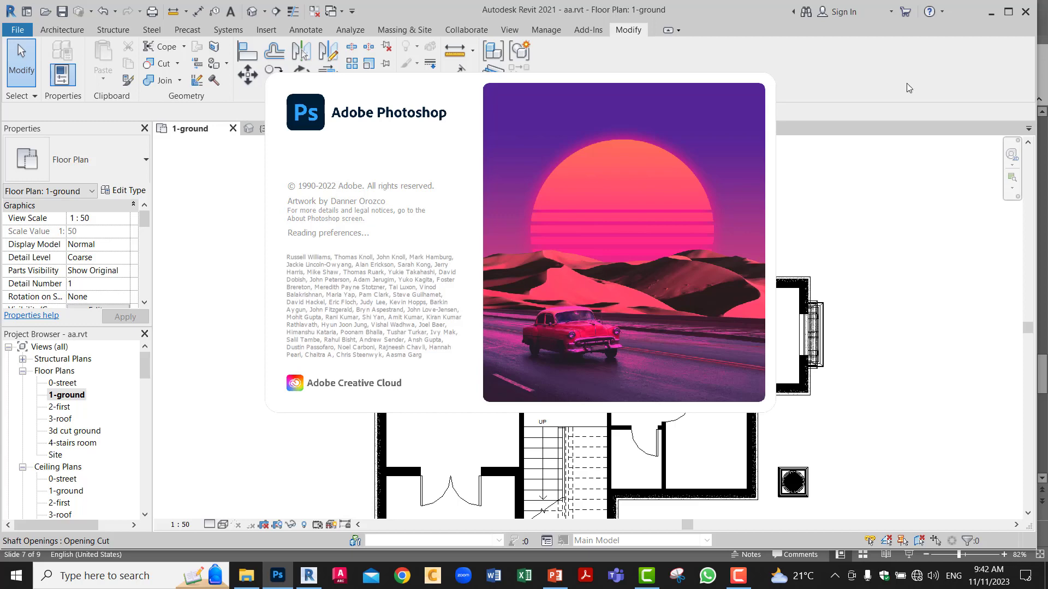
{"action": "left_click", "coordinate": [991, 13]}
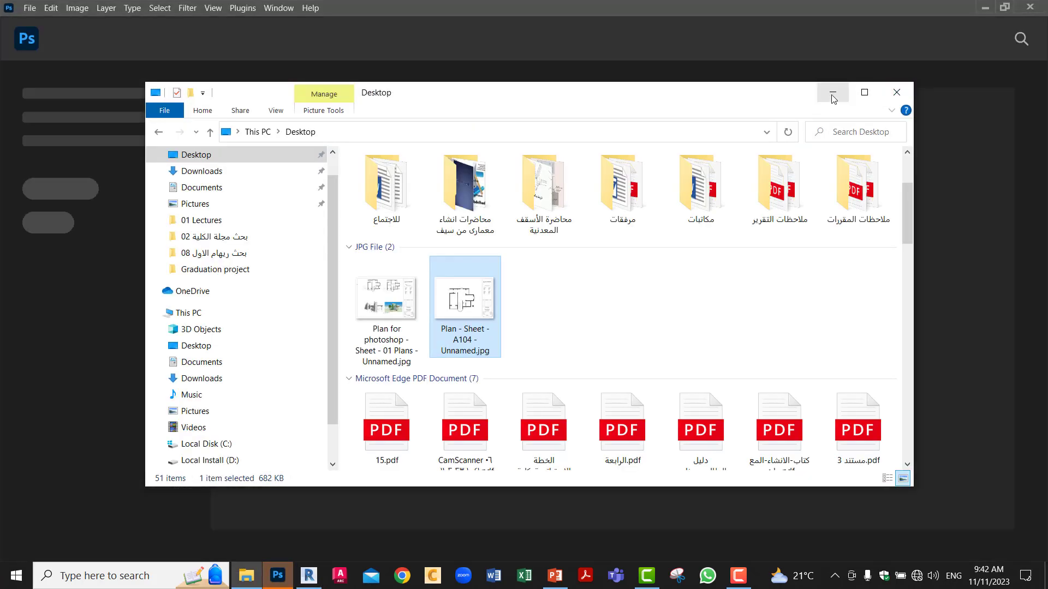
{"action": "left_click_drag", "start_coordinate": [547, 98], "coordinate": [727, 235]}
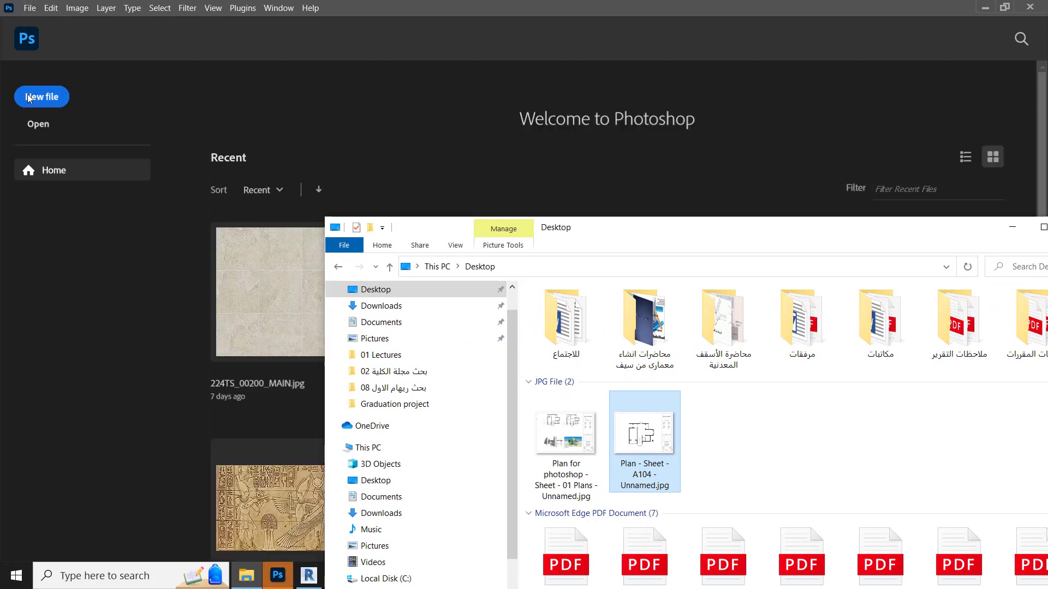
Create a new Photoshop document 150 cm wide and 90 cm high
{"action": "left_click", "coordinate": [54, 99]}
{"action": "left_click", "coordinate": [53, 99]}
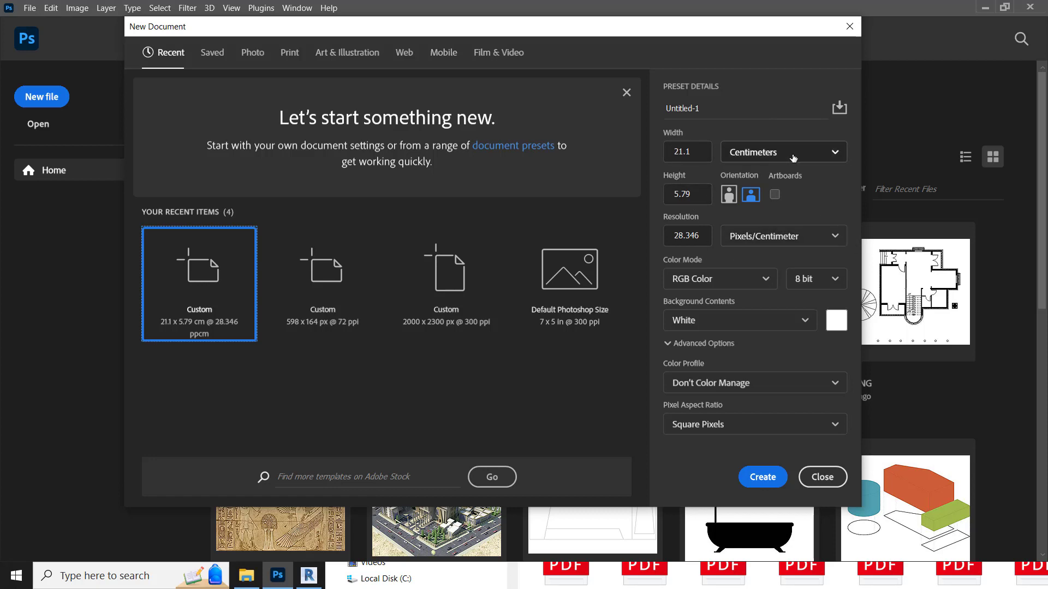
{"action": "left_click", "coordinate": [698, 152]}
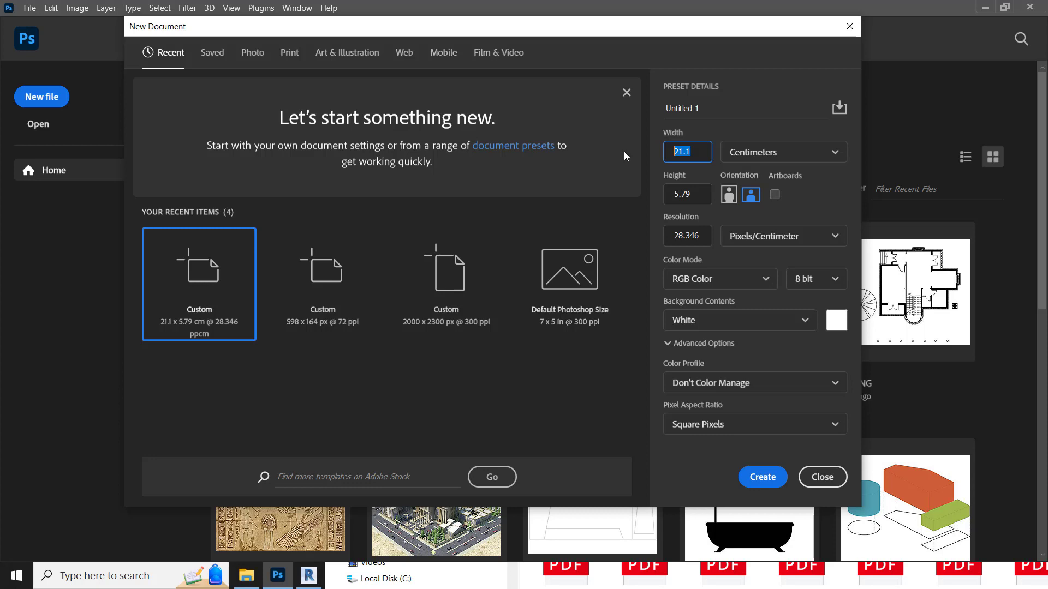
{"action": "type", "text": "90"}
{"action": "left_click", "coordinate": [698, 194]}
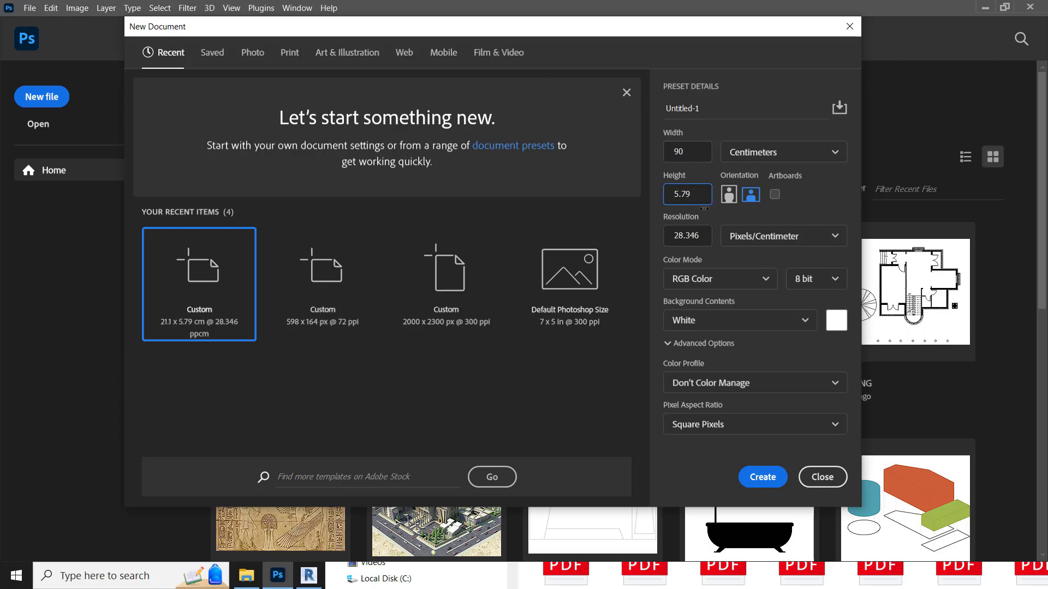
{"action": "double_click", "coordinate": [702, 197]}
{"action": "type", "text": "90"}
{"action": "left_click", "coordinate": [707, 145]}
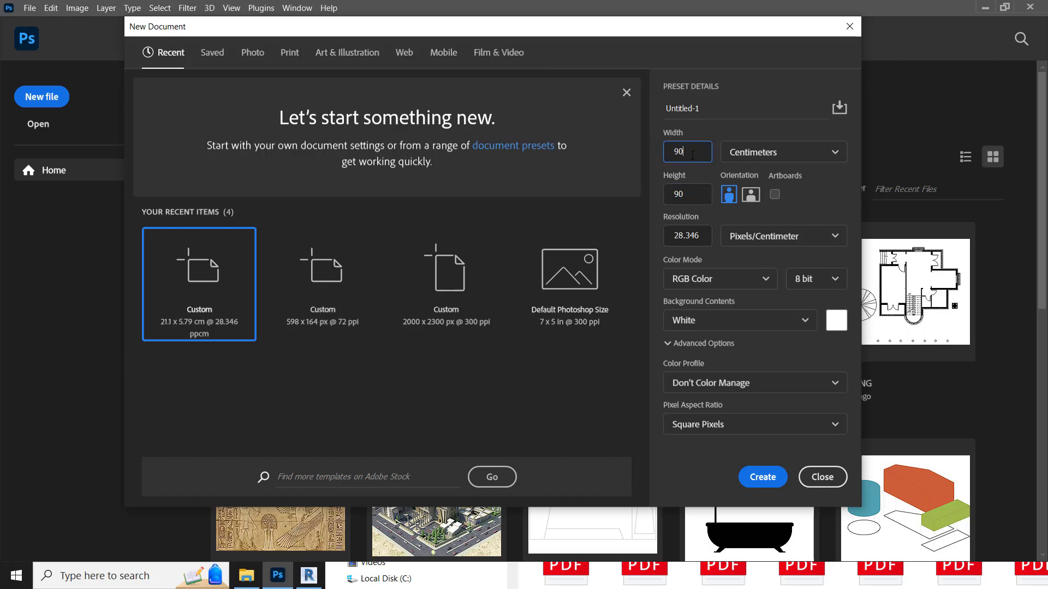
{"action": "double_click", "coordinate": [694, 153]}
{"action": "type", "text": "150"}
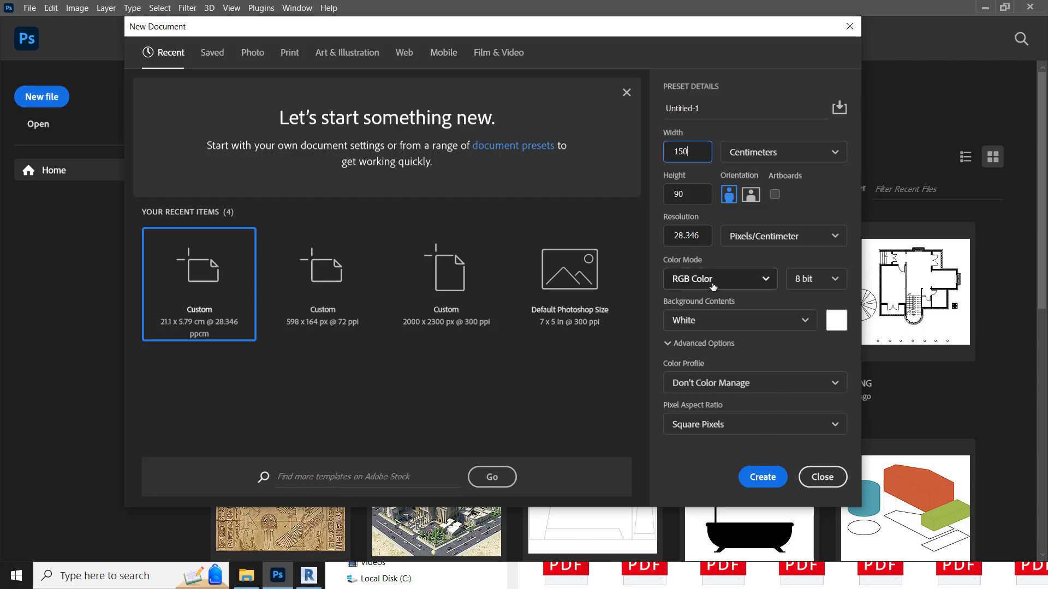
{"action": "left_click", "coordinate": [763, 478]}
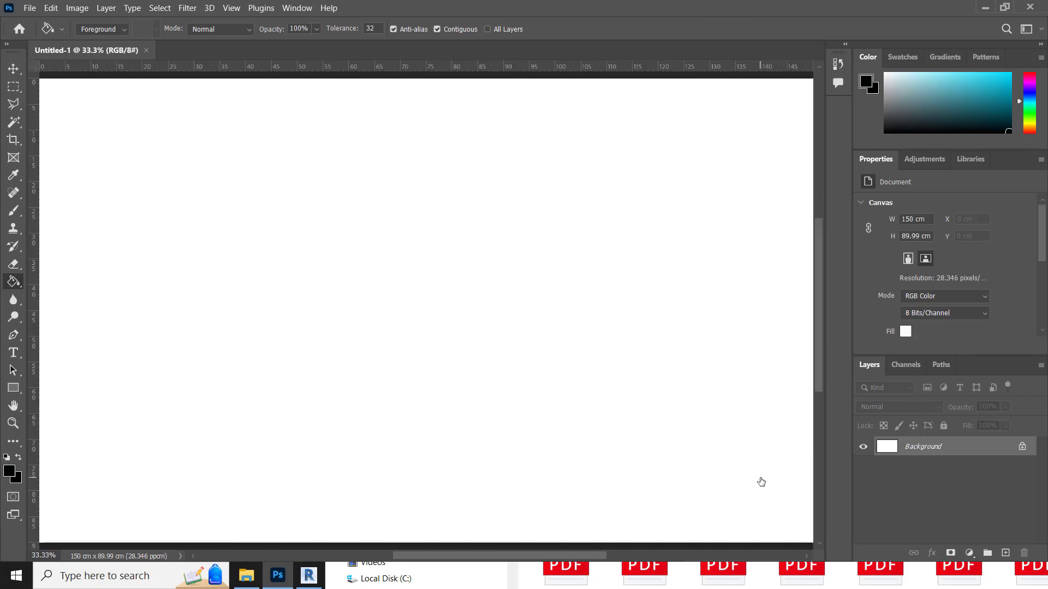
Unlock the Background layer of the blank document Untitled-1
{"action": "scroll", "coordinate": [550, 320], "scroll_direction": "down", "scroll_amount": 1, "text": "alt"}
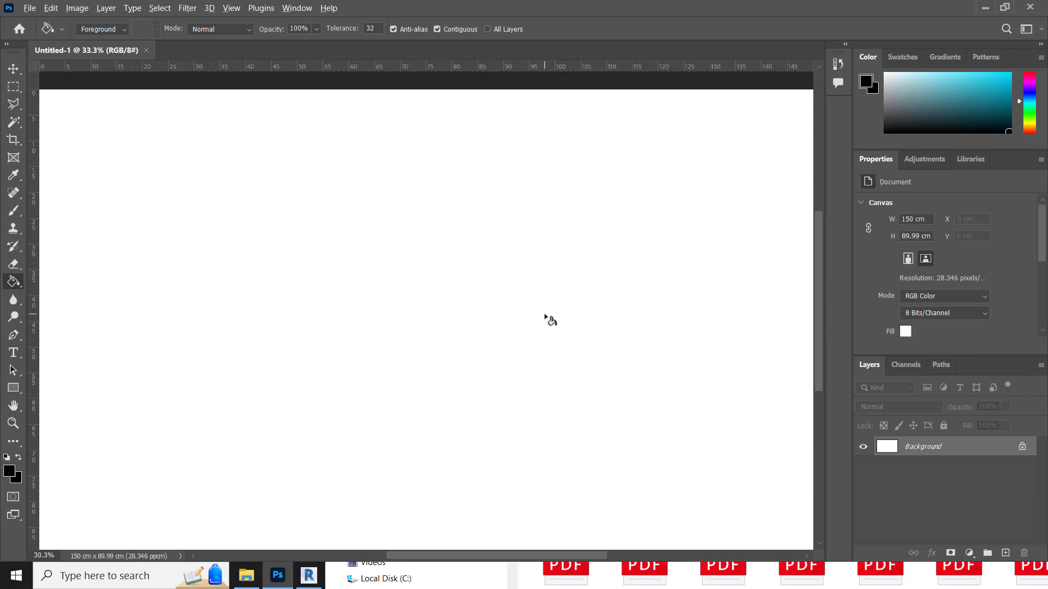
{"action": "scroll", "coordinate": [550, 320], "scroll_direction": "down", "scroll_amount": 2, "text": "alt"}
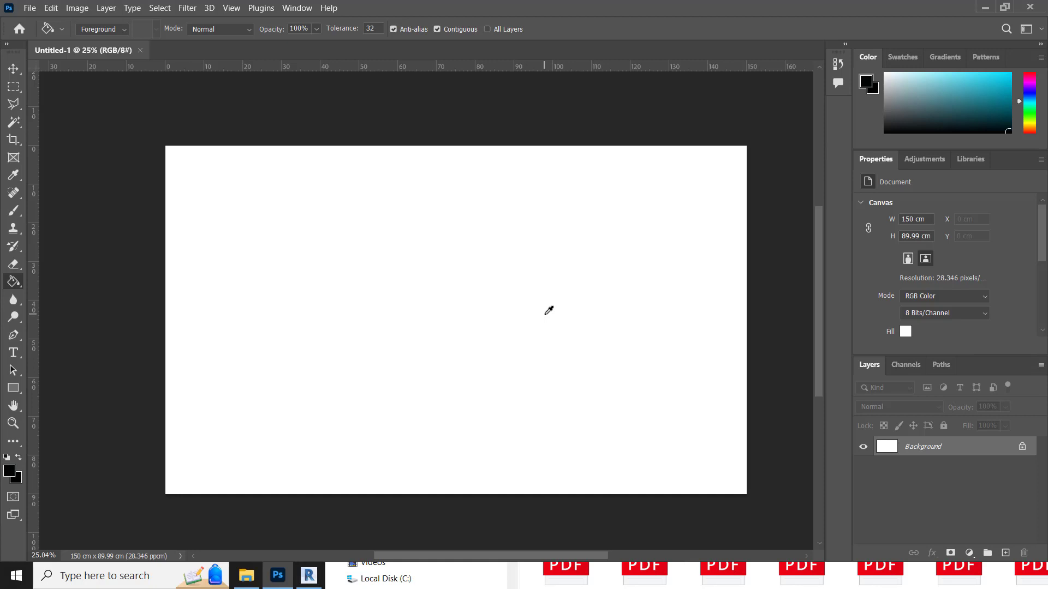
{"action": "left_click", "coordinate": [1021, 446]}
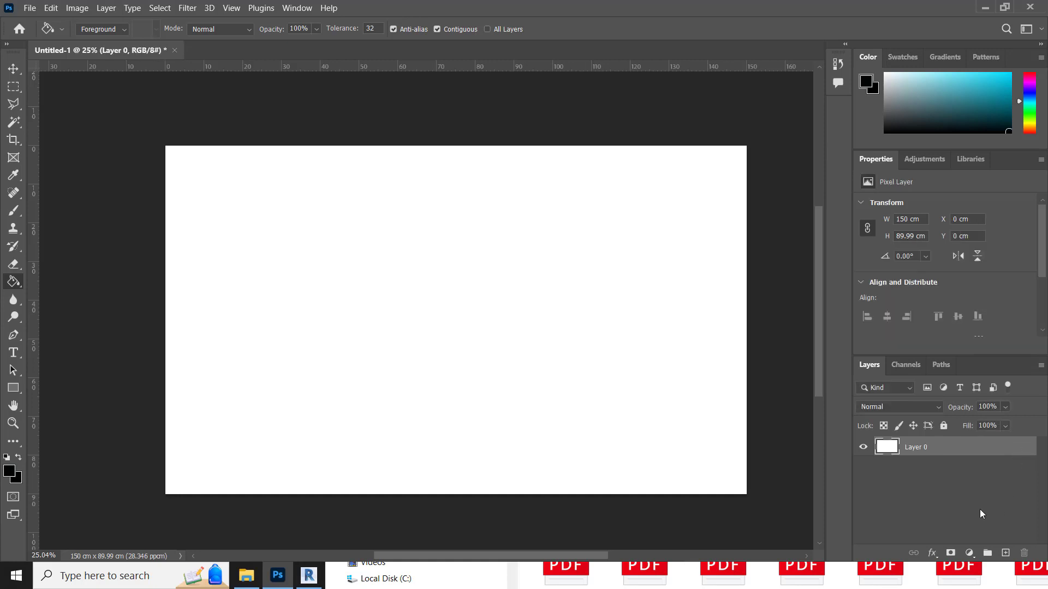
Open the image Plan - Sheet - A104 - Unnamed.jpg from the Desktop
{"action": "left_click", "coordinate": [30, 8]}
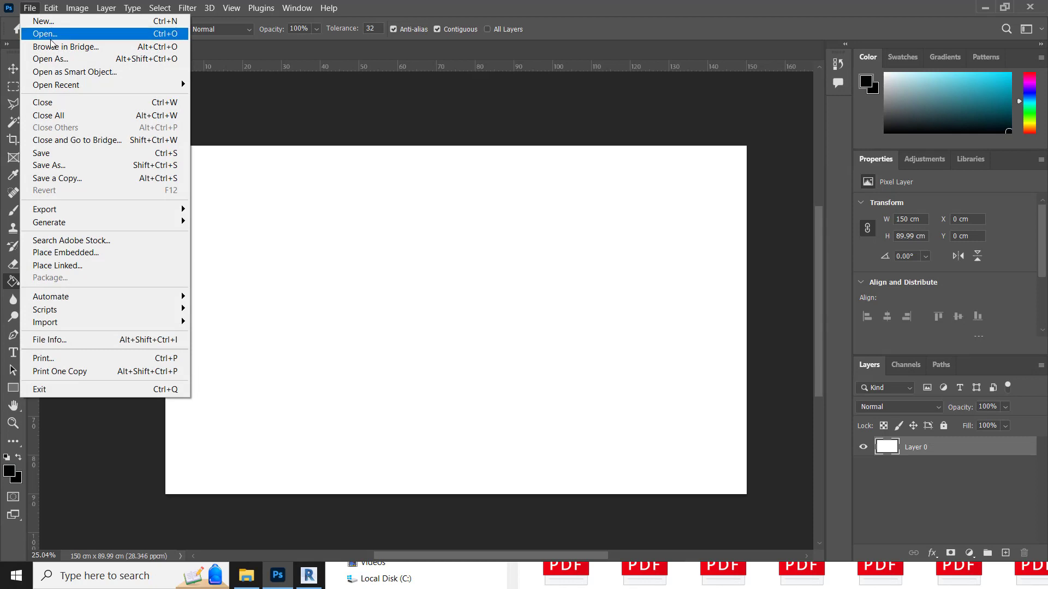
{"action": "left_click", "coordinate": [49, 31]}
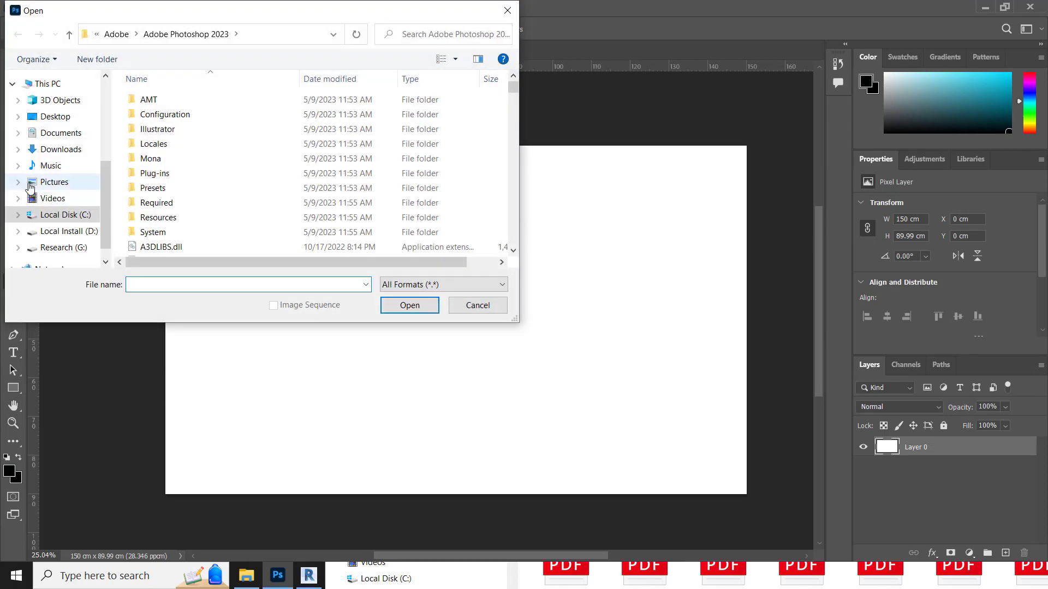
{"action": "left_click", "coordinate": [61, 117]}
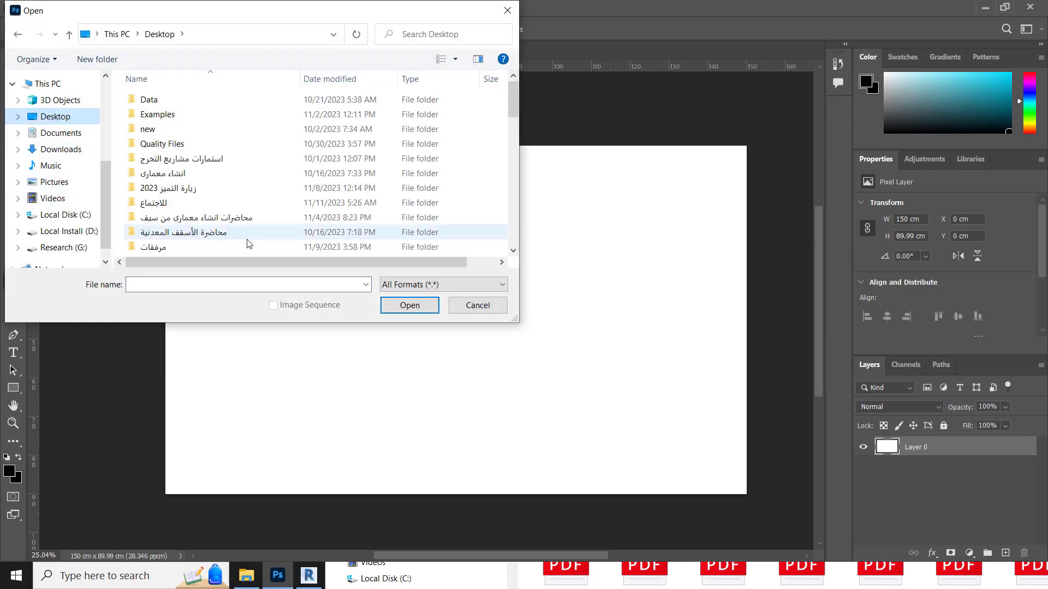
{"action": "left_click", "coordinate": [188, 287]}
{"action": "type", "text": "p"}
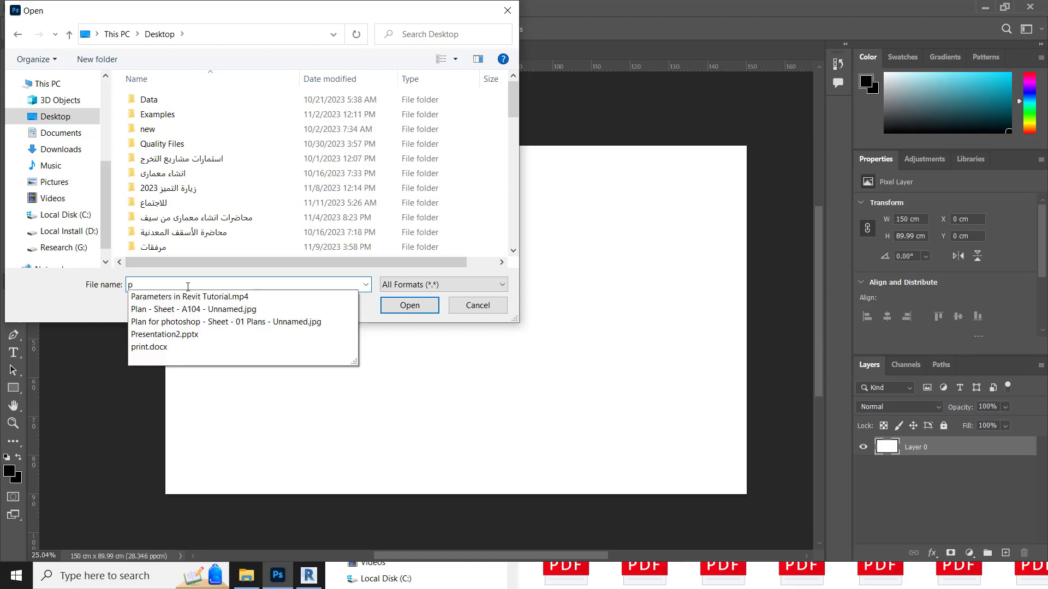
{"action": "left_click", "coordinate": [191, 307]}
{"action": "left_click", "coordinate": [414, 307]}
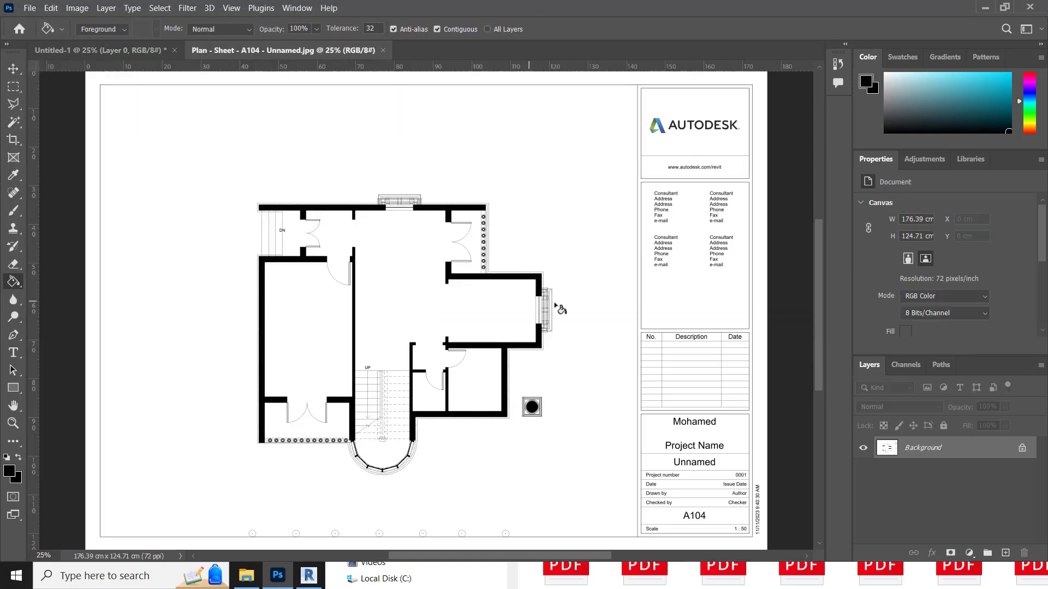
Unlock the Background layer of the plan image, leaving the layer style unchanged
{"action": "scroll", "coordinate": [561, 309], "scroll_direction": "down", "scroll_amount": 2}
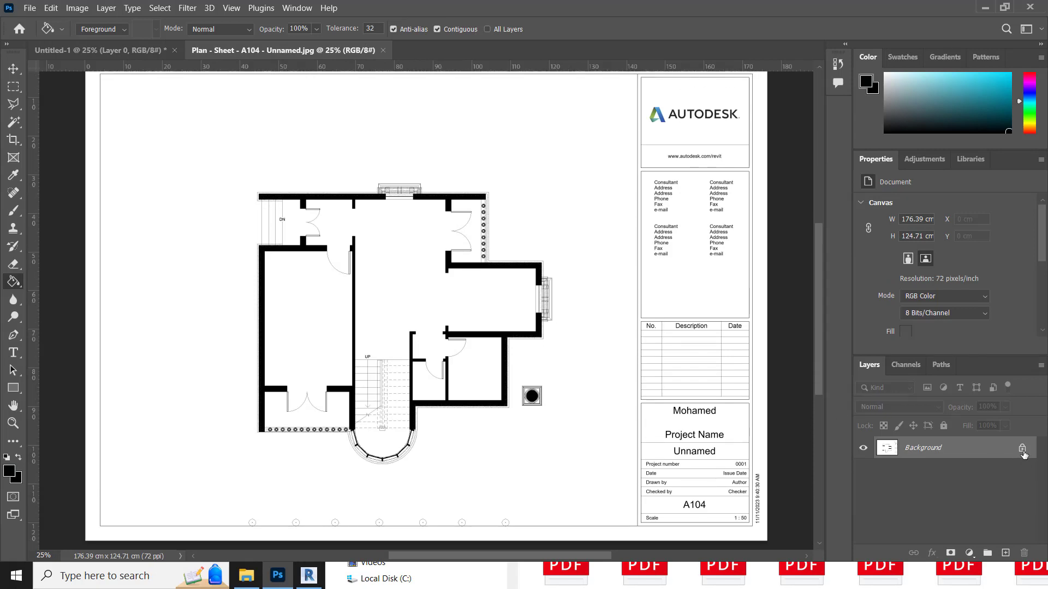
{"action": "double_click", "coordinate": [1022, 453]}
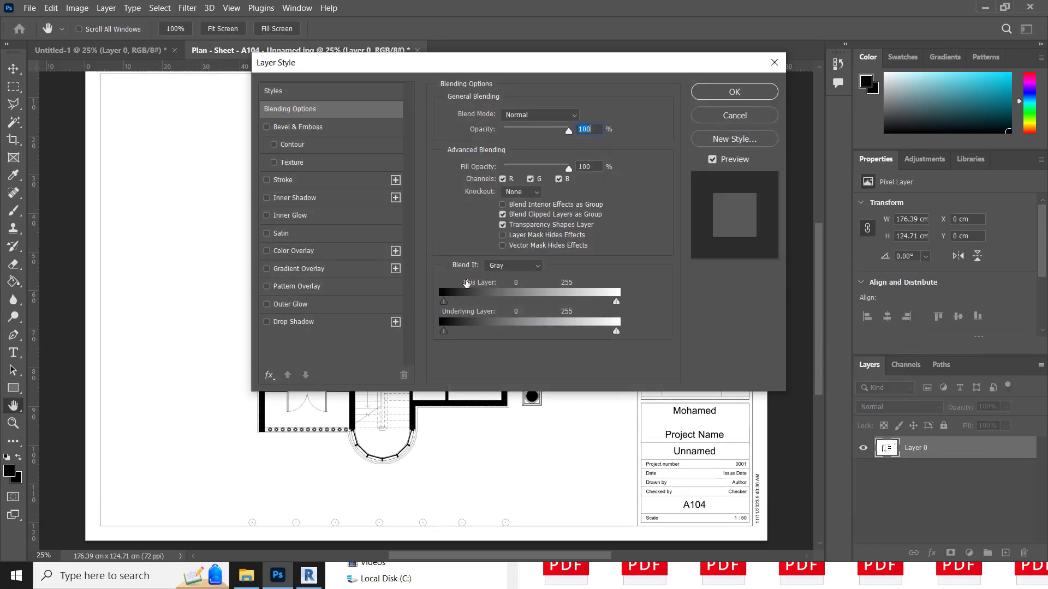
{"action": "left_click", "coordinate": [774, 65]}
{"action": "key", "text": "ctrl+0"}
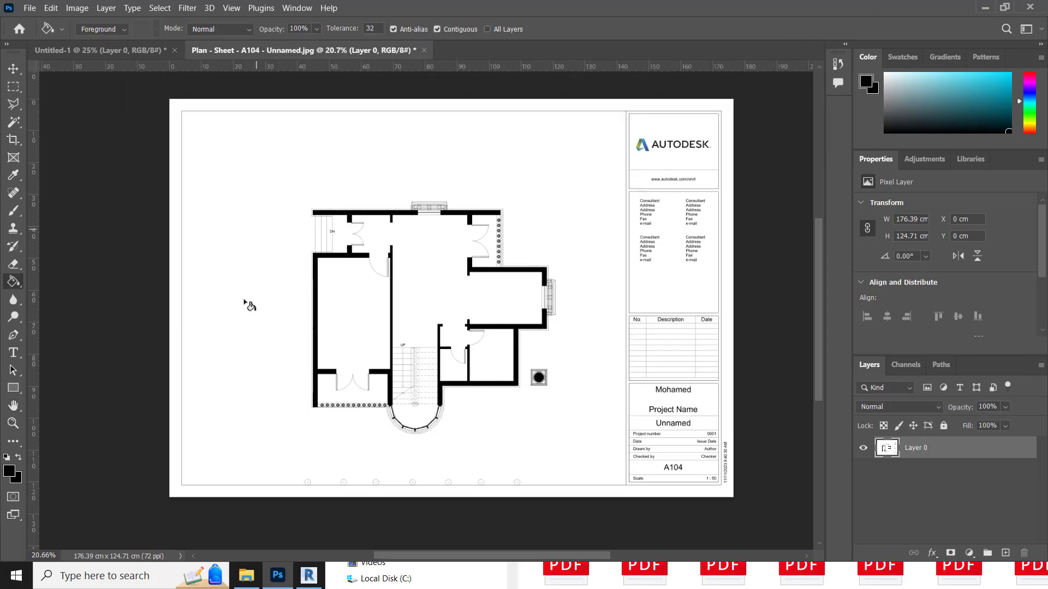
Crop the sheet image closely around the floor plan to about 81.5 × 76.6 cm, excluding the title block
{"action": "left_click", "coordinate": [14, 140]}
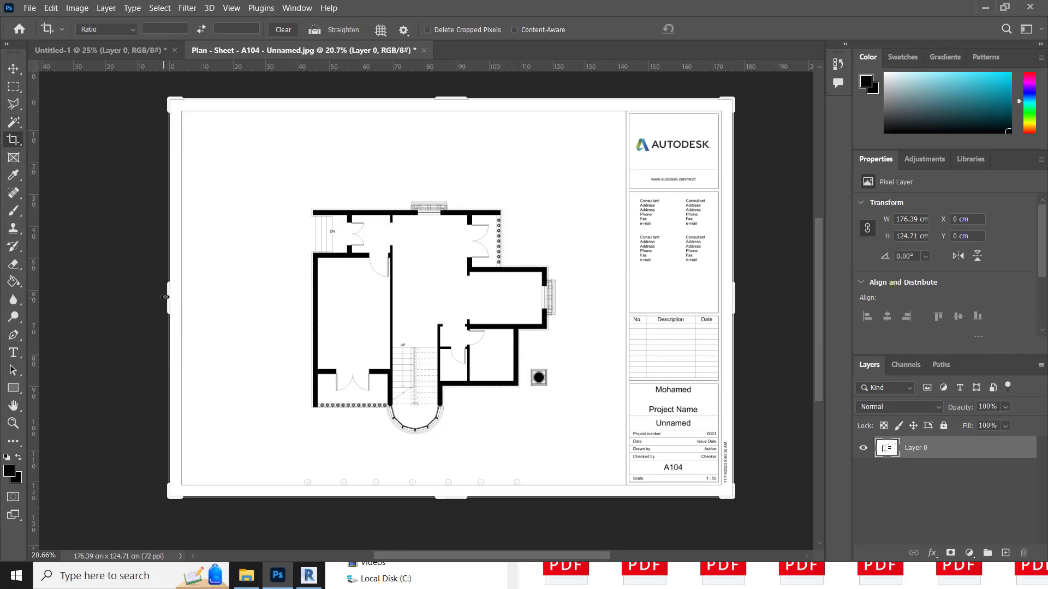
{"action": "left_click_drag", "start_coordinate": [168, 298], "coordinate": [235, 295]}
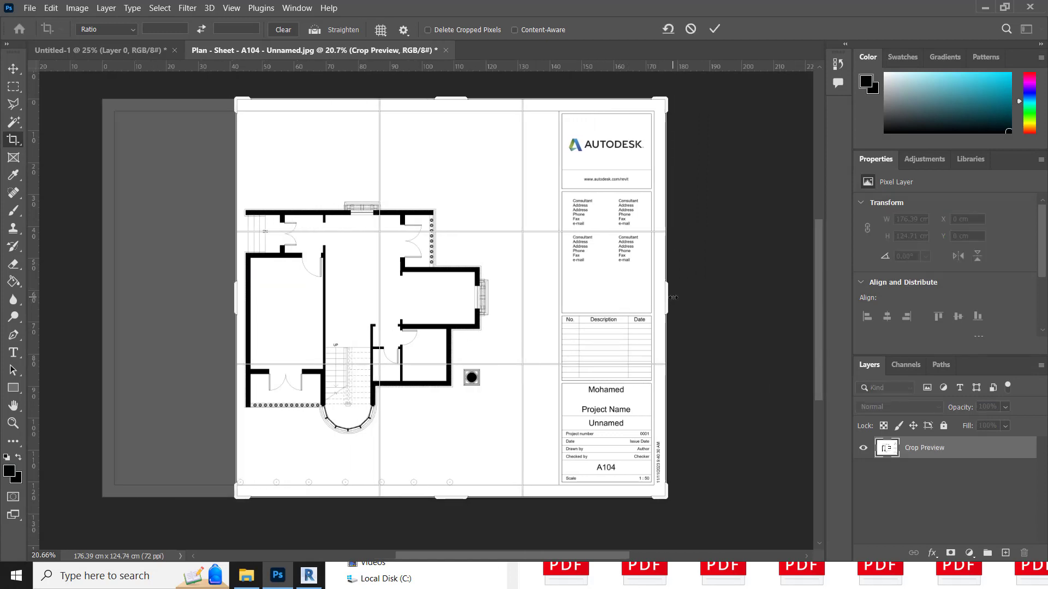
{"action": "left_click_drag", "start_coordinate": [672, 297], "coordinate": [588, 306]}
{"action": "left_click_drag", "start_coordinate": [455, 496], "coordinate": [457, 467]}
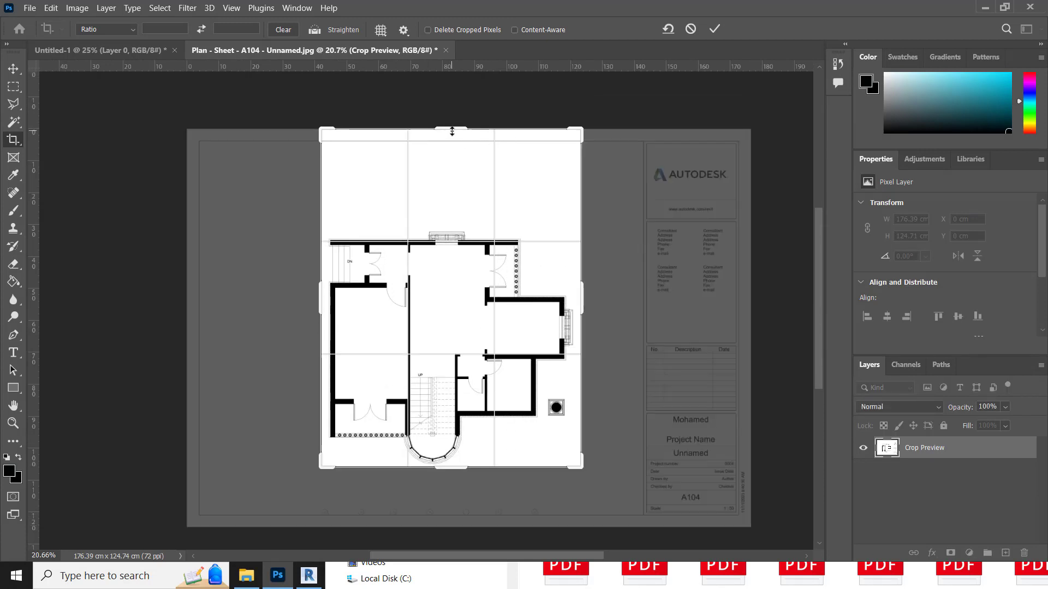
{"action": "left_click_drag", "start_coordinate": [452, 132], "coordinate": [466, 172]}
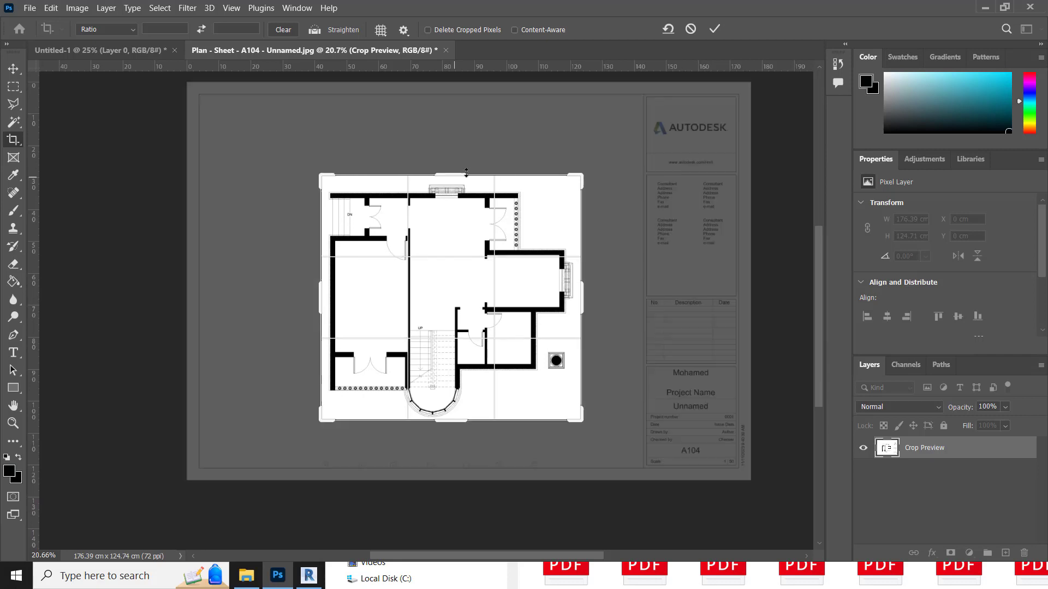
{"action": "left_click", "coordinate": [714, 28]}
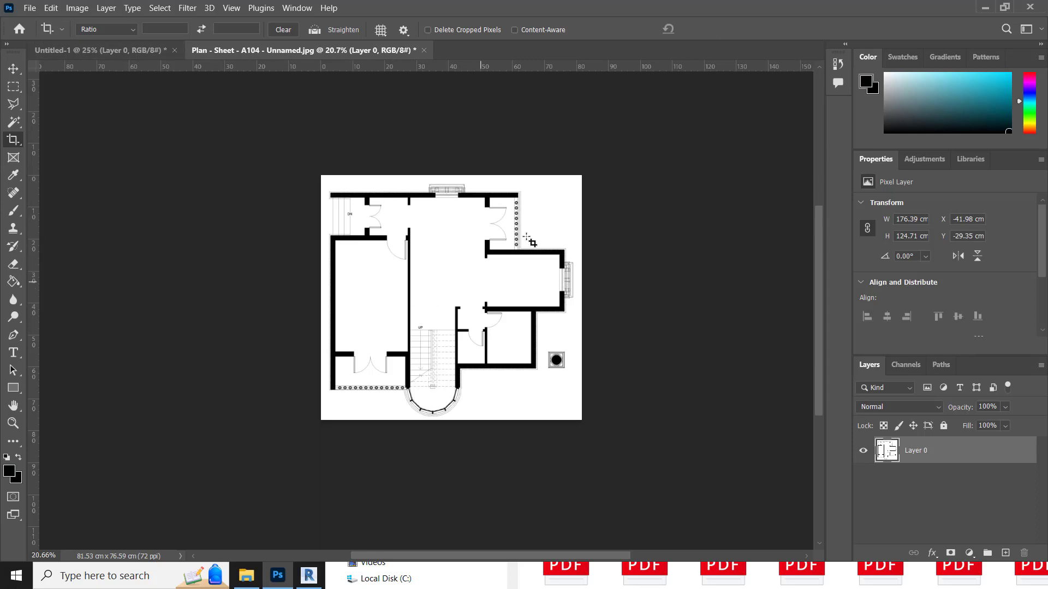
Copy the cropped plan layer into Untitled-1 with the Move tool and position the plan in the left half of the canvas
{"action": "left_click", "coordinate": [116, 49]}
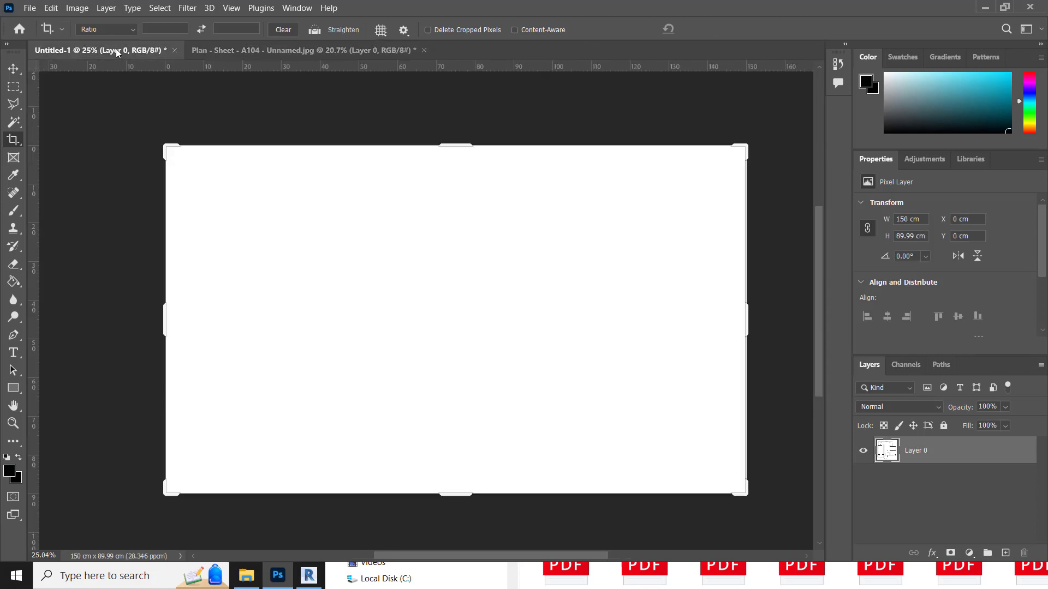
{"action": "left_click", "coordinate": [15, 71]}
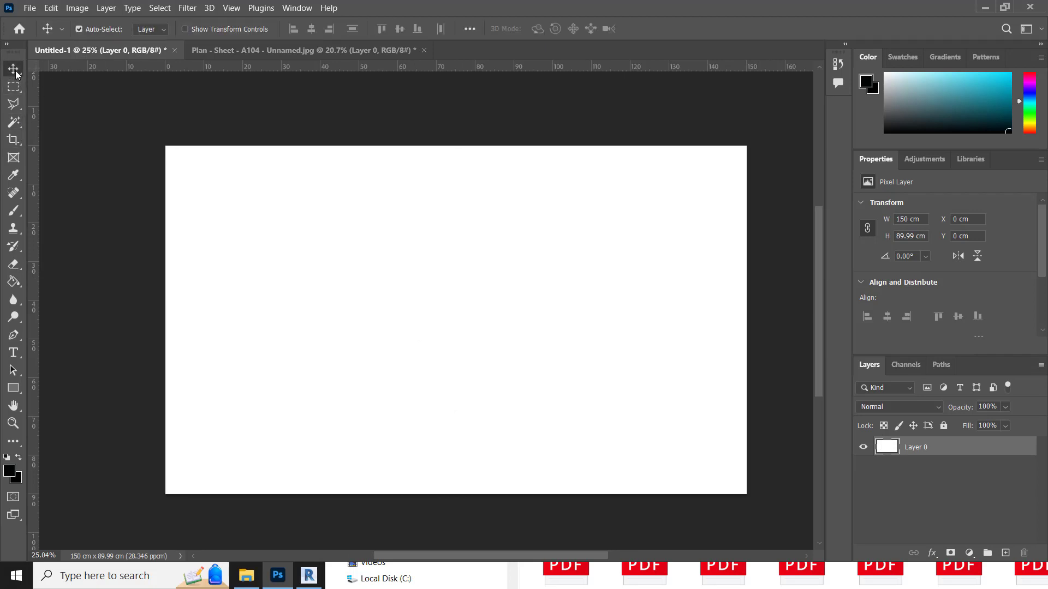
{"action": "left_click", "coordinate": [287, 51]}
{"action": "left_click_drag", "start_coordinate": [424, 201], "coordinate": [349, 281]}
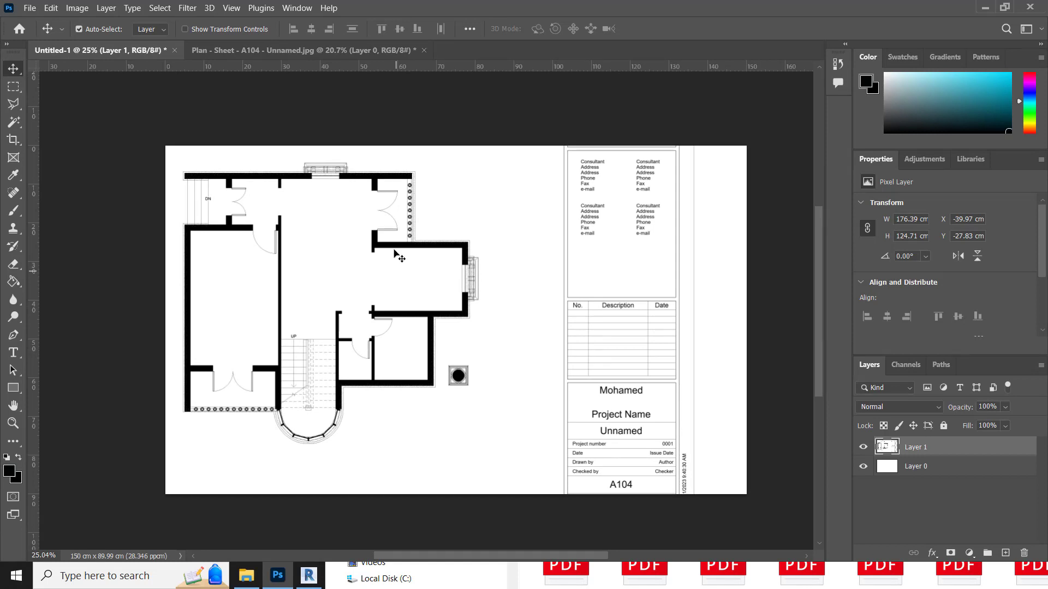
{"action": "left_click_drag", "start_coordinate": [412, 243], "coordinate": [447, 257]}
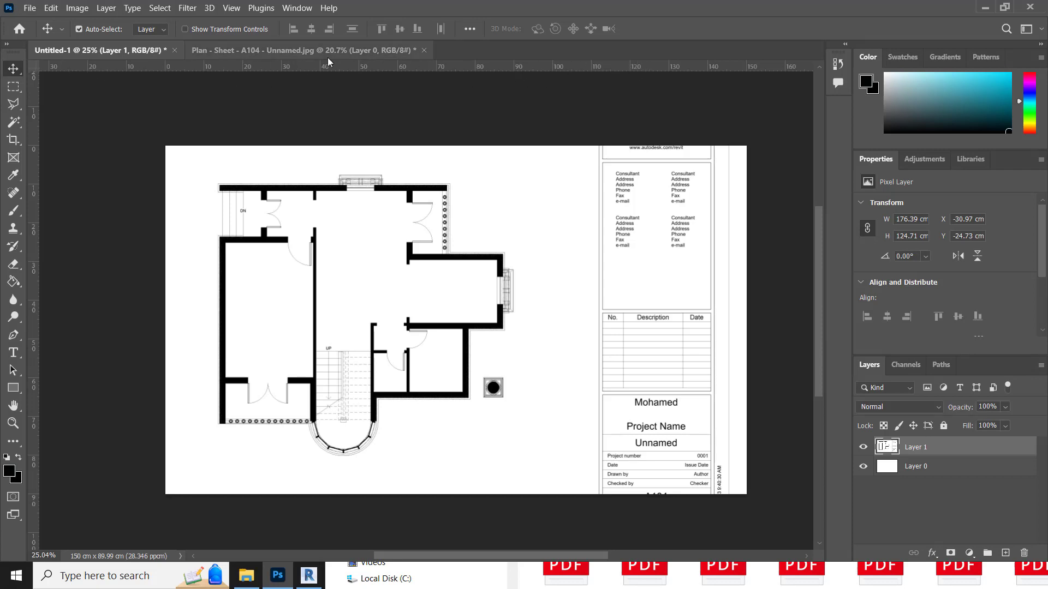
Set the ruler units of Untitled-1 to inches
{"action": "right_click", "coordinate": [567, 66]}
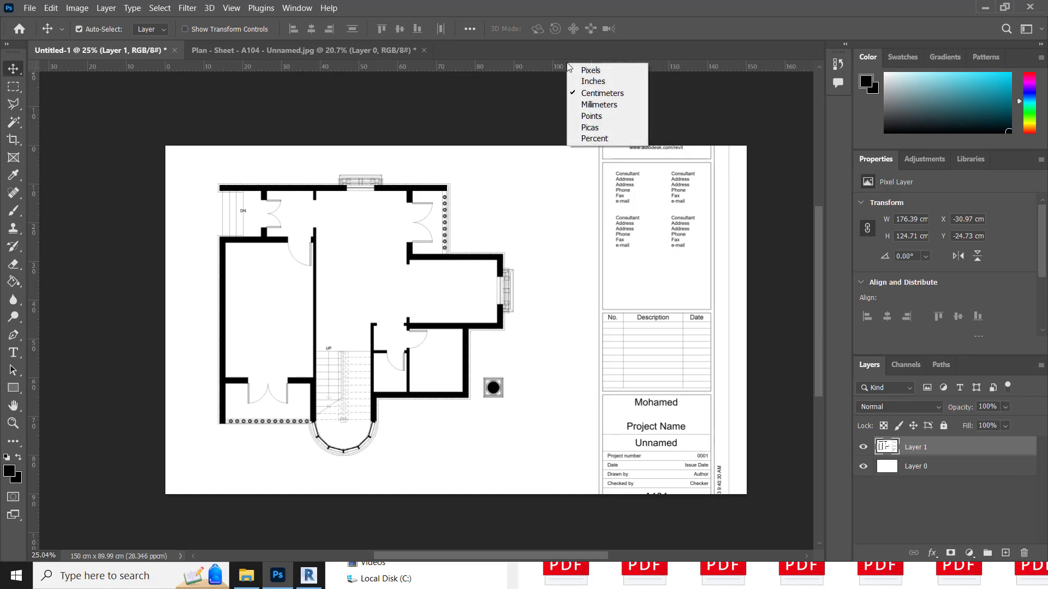
{"action": "left_click", "coordinate": [627, 82]}
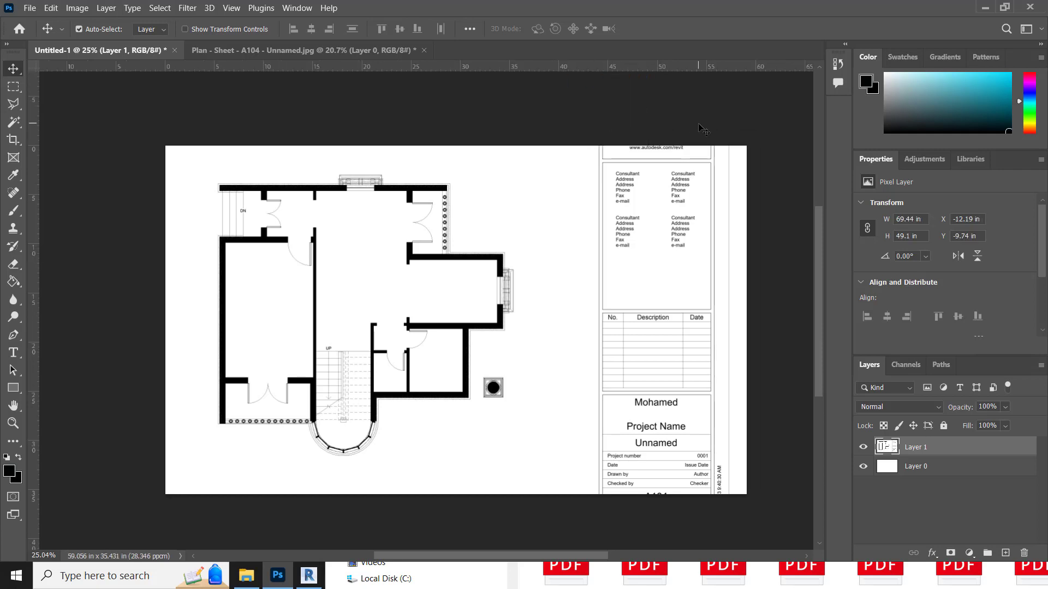
Set the horizontal and vertical ruler units of Untitled-1 to centimeters
{"action": "right_click", "coordinate": [569, 66]}
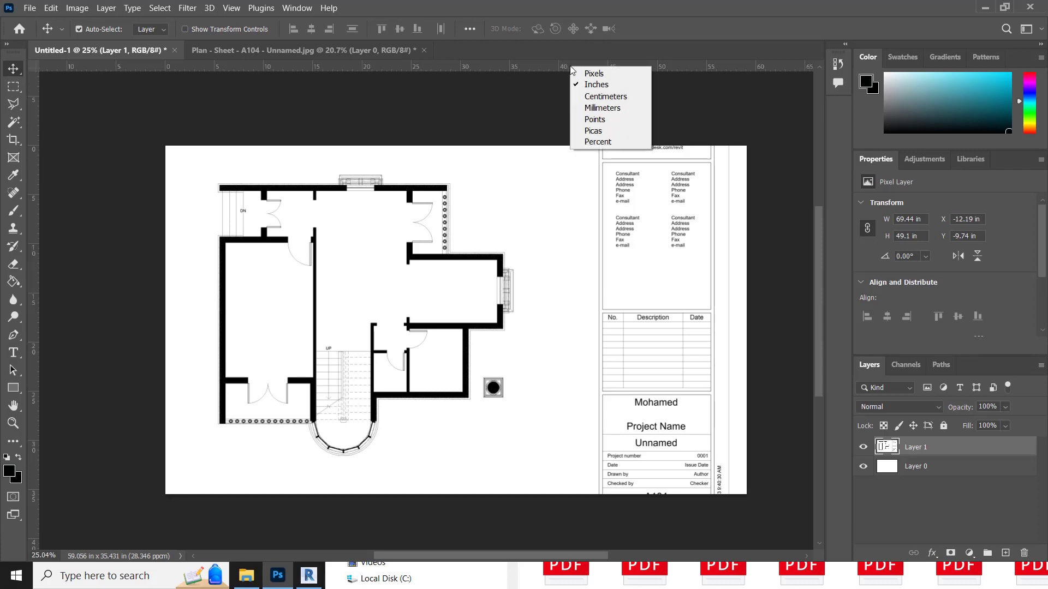
{"action": "left_click", "coordinate": [623, 97]}
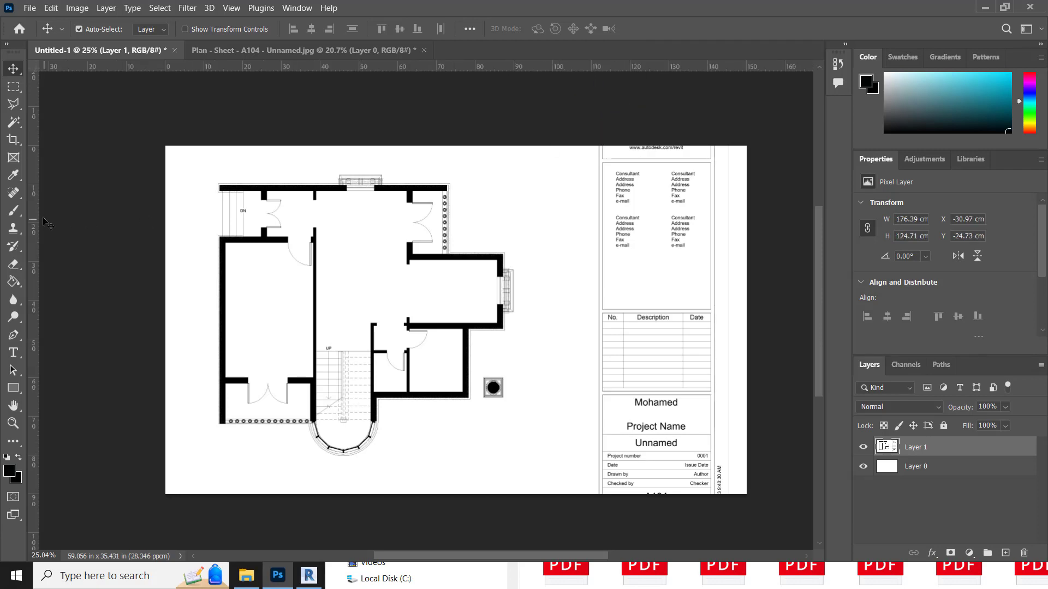
{"action": "right_click", "coordinate": [31, 206]}
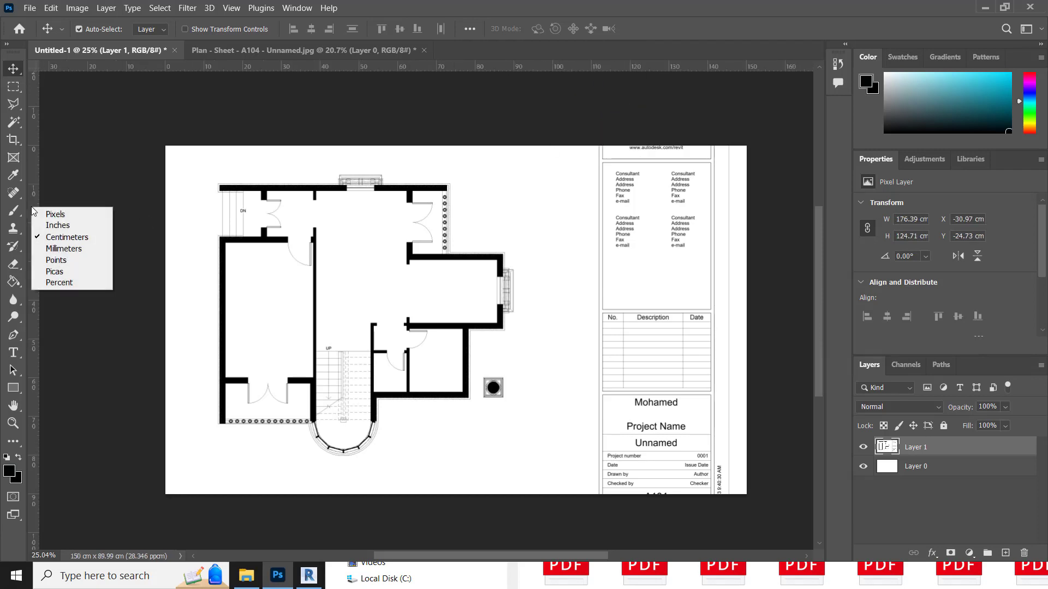
{"action": "left_click", "coordinate": [87, 236]}
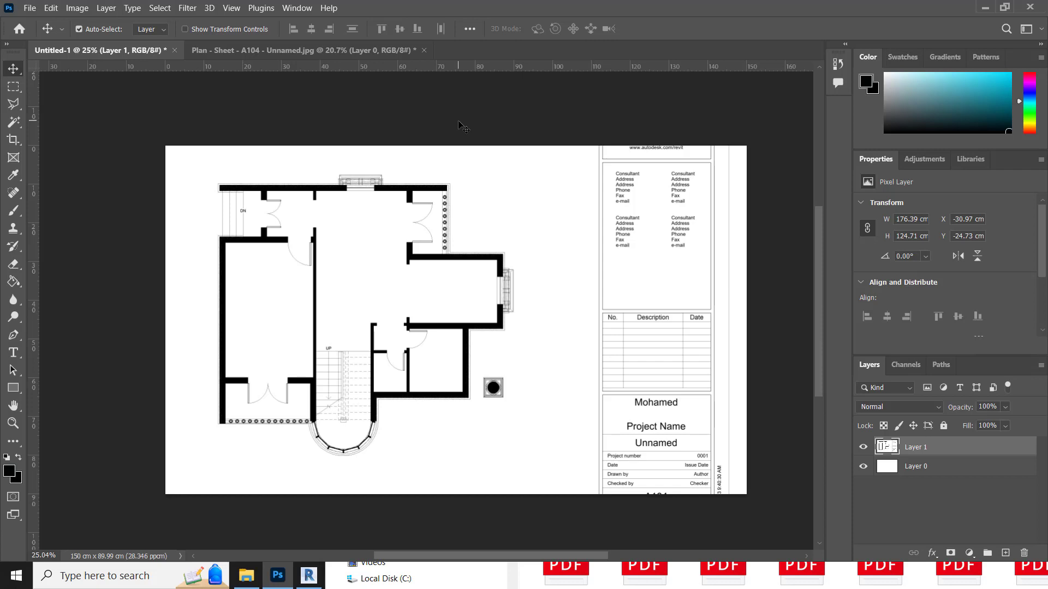
Add a cyan vertical guide at 4 cm on the Untitled-1 canvas
{"action": "left_click", "coordinate": [230, 8]}
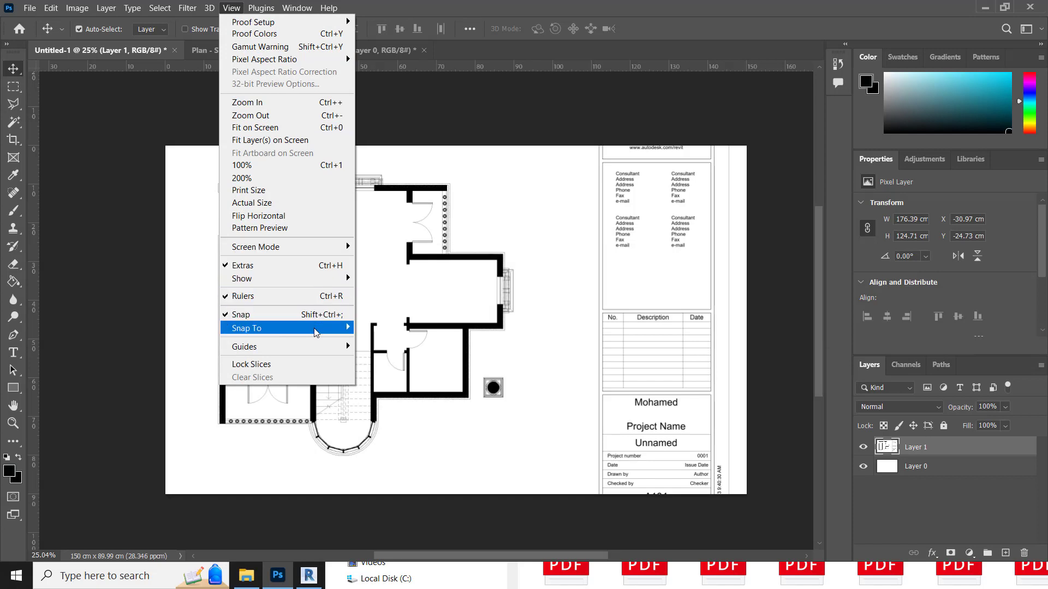
{"action": "mouse_move", "coordinate": [318, 353]}
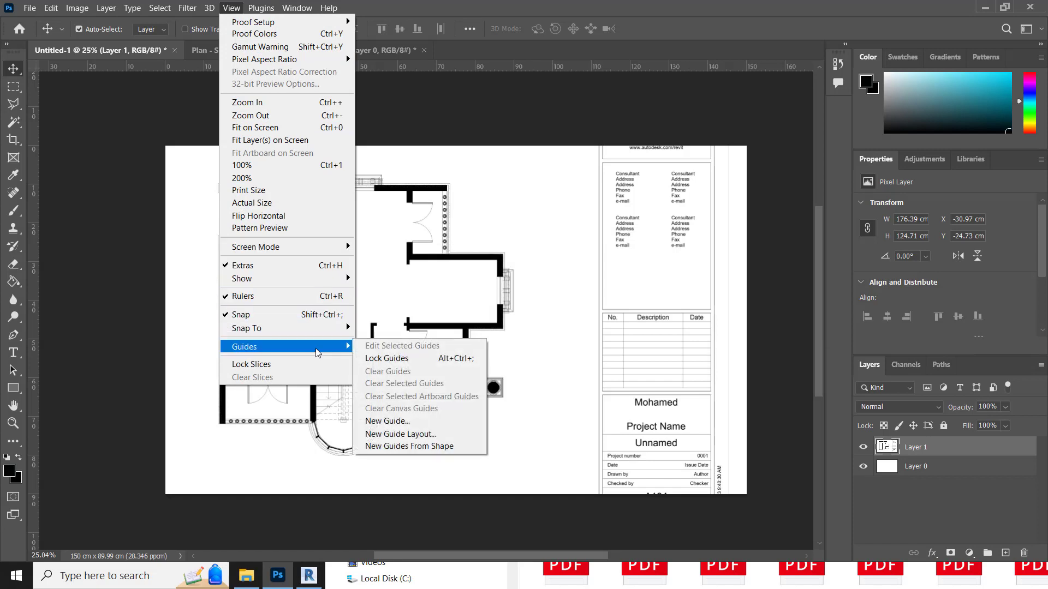
{"action": "left_click", "coordinate": [454, 426]}
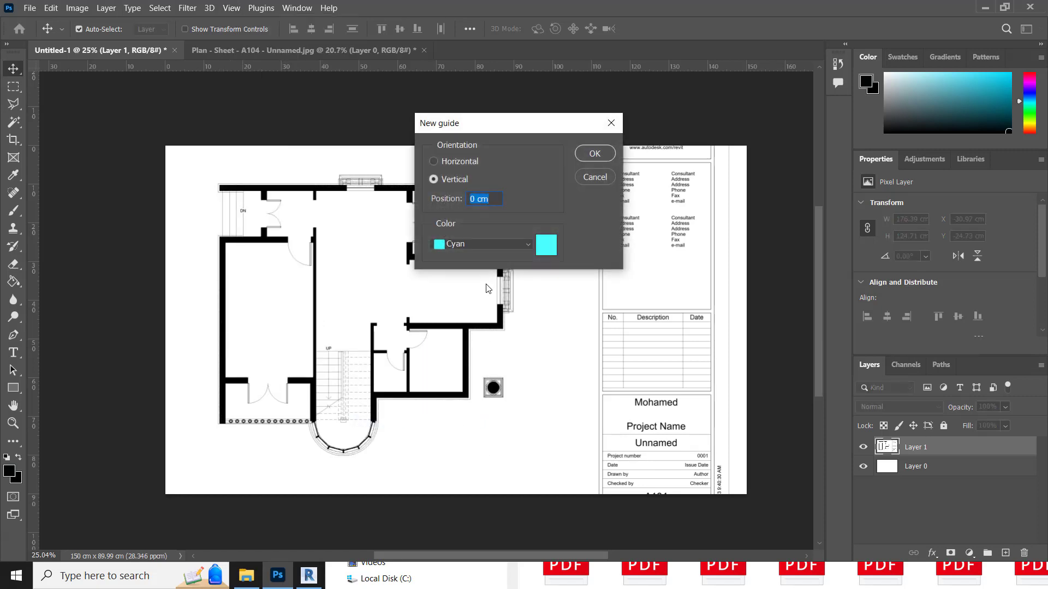
{"action": "left_click", "coordinate": [461, 163]}
{"action": "double_click", "coordinate": [476, 200]}
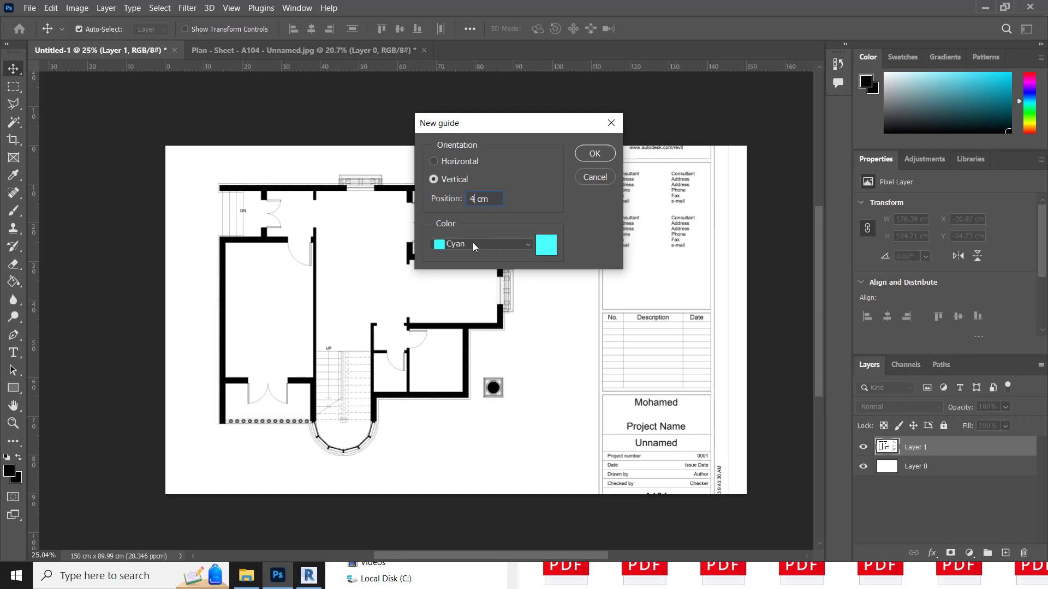
{"action": "left_click", "coordinate": [544, 248]}
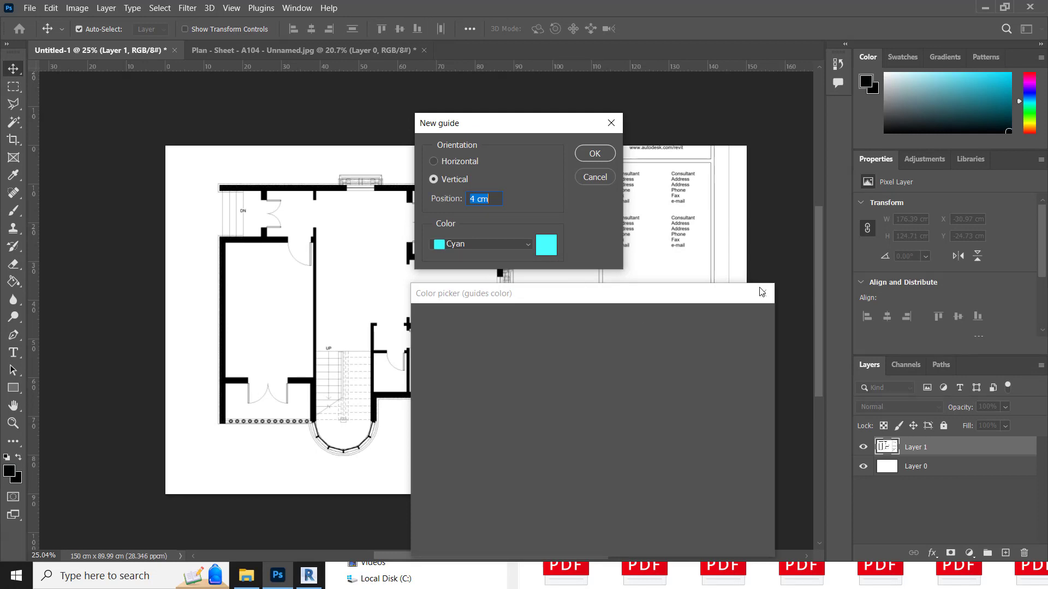
{"action": "left_click", "coordinate": [762, 293]}
{"action": "left_click", "coordinate": [594, 154]}
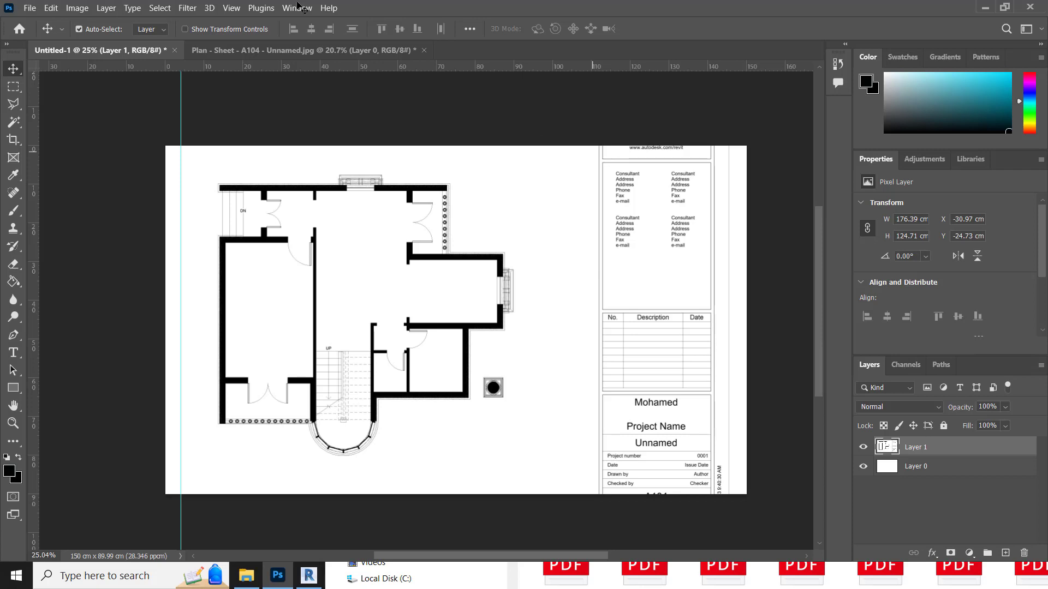
Add a second cyan vertical guide at 30 cm on the canvas
{"action": "left_click", "coordinate": [237, 10]}
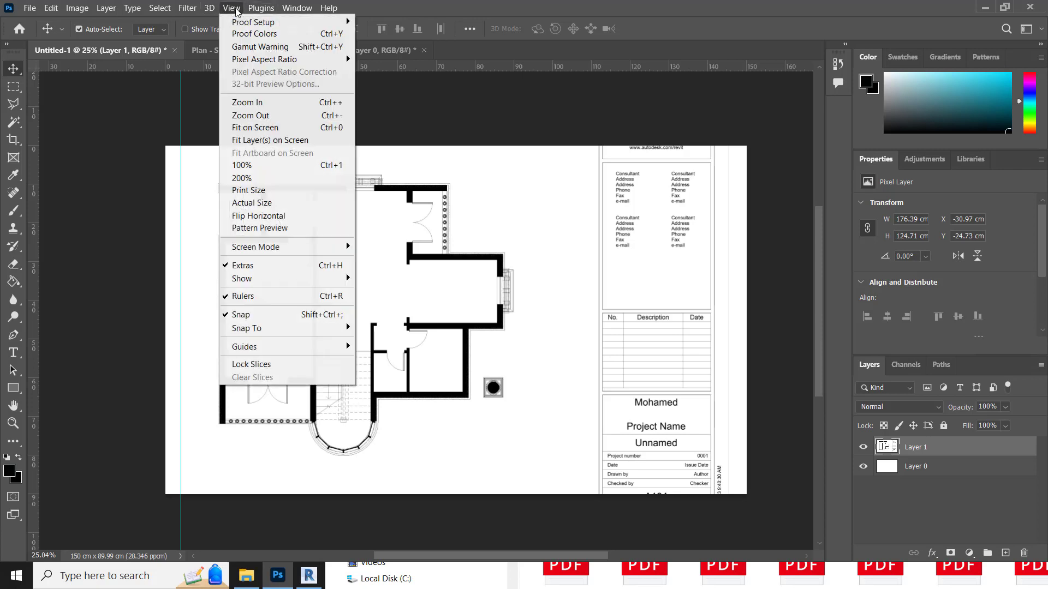
{"action": "mouse_move", "coordinate": [341, 347]}
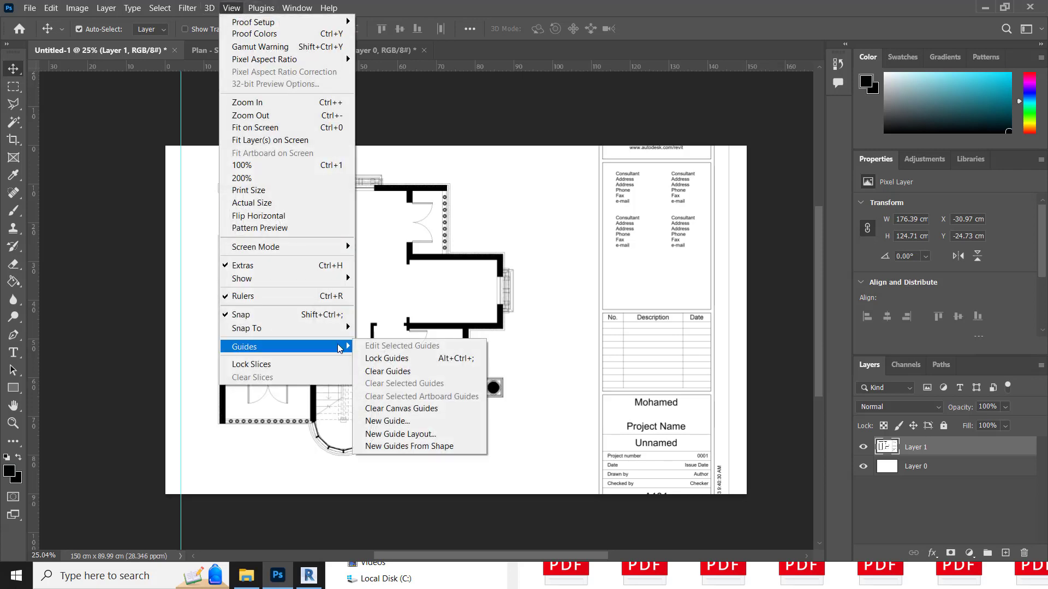
{"action": "left_click", "coordinate": [432, 421]}
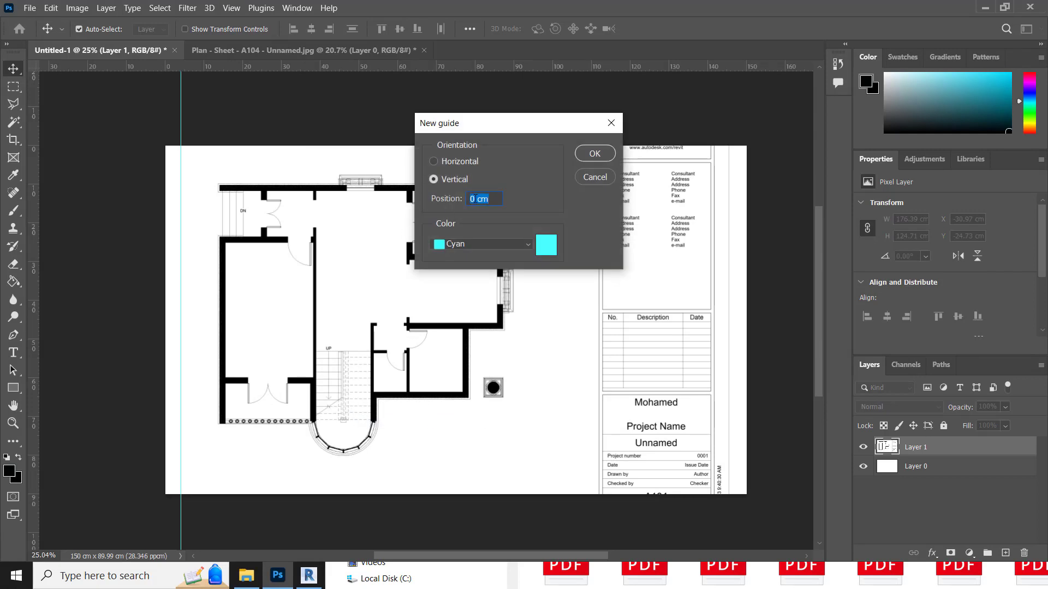
{"action": "left_click_drag", "start_coordinate": [475, 199], "coordinate": [457, 198]}
{"action": "type", "text": "30"}
{"action": "left_click", "coordinate": [595, 158]}
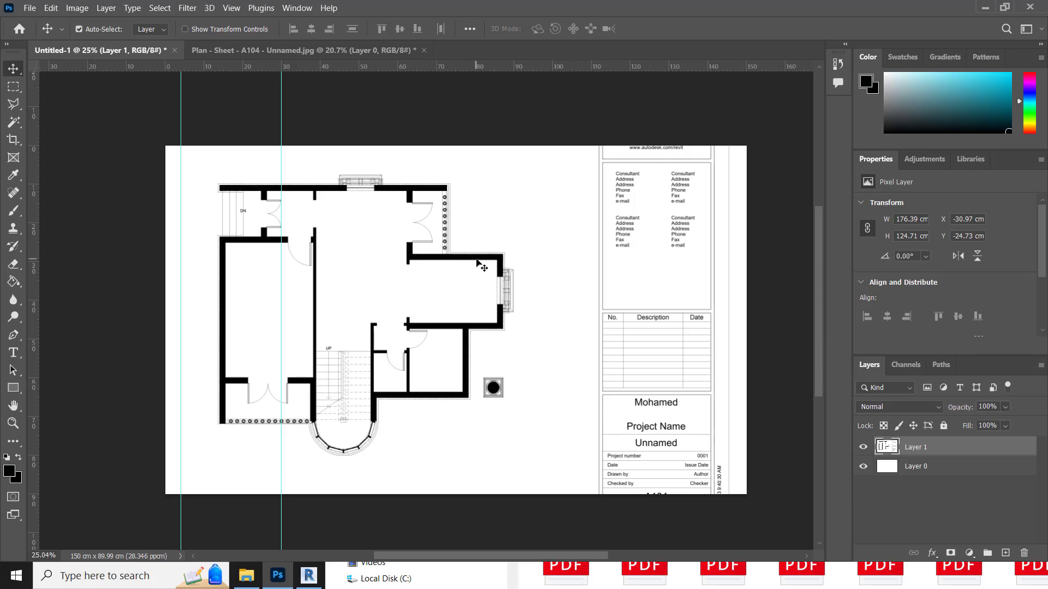
Move the plan layer toward the 4 cm guide and scale it proportionally to about 36.27% with Free Transform
{"action": "left_click_drag", "start_coordinate": [483, 267], "coordinate": [436, 247]}
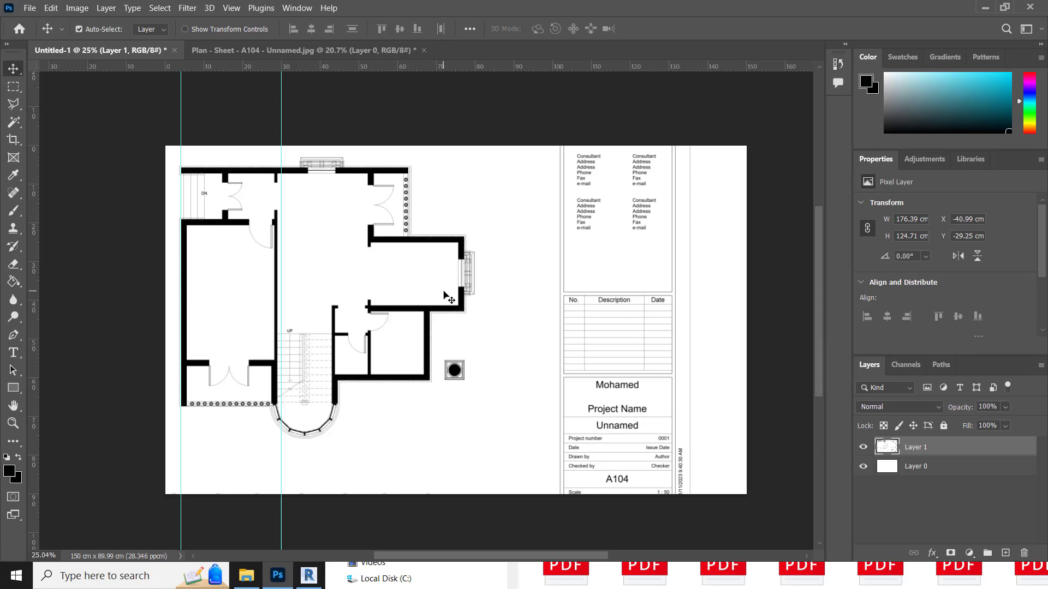
{"action": "key", "text": "ctrl+t"}
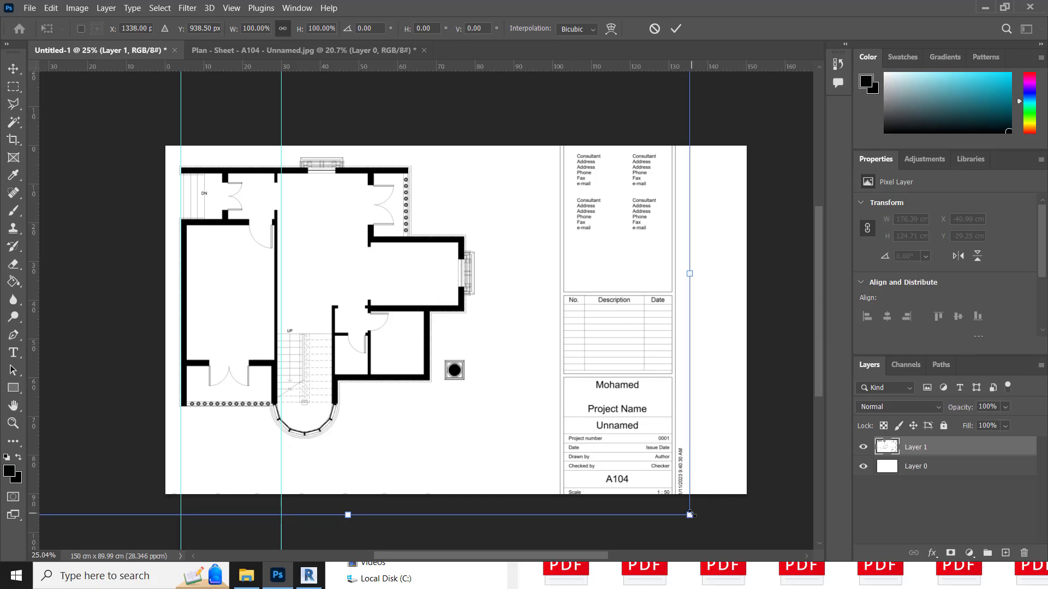
{"action": "left_click_drag", "start_coordinate": [689, 515], "coordinate": [406, 315]}
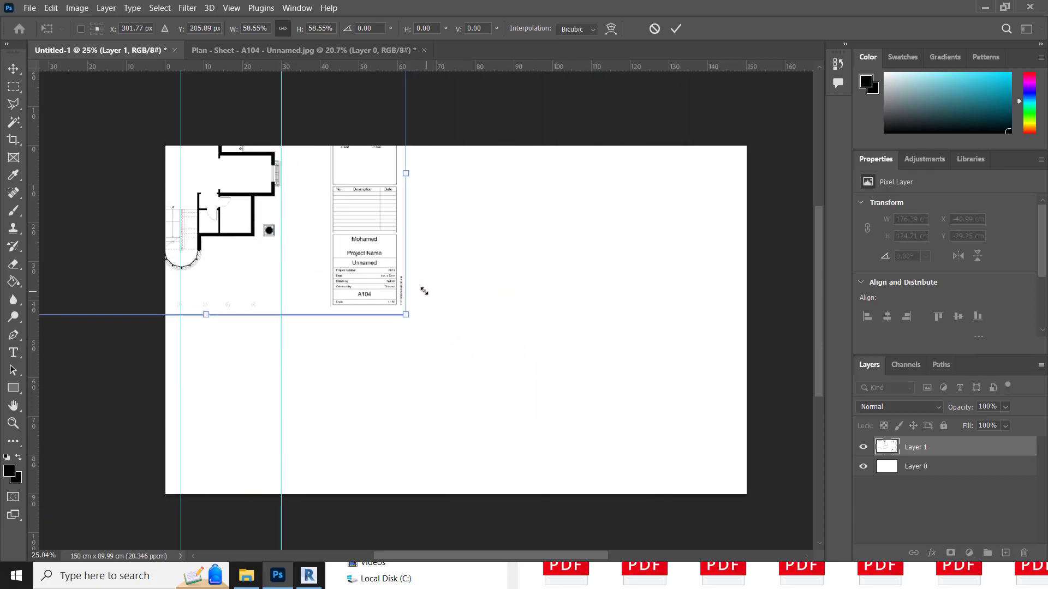
{"action": "left_click_drag", "start_coordinate": [219, 194], "coordinate": [293, 283]}
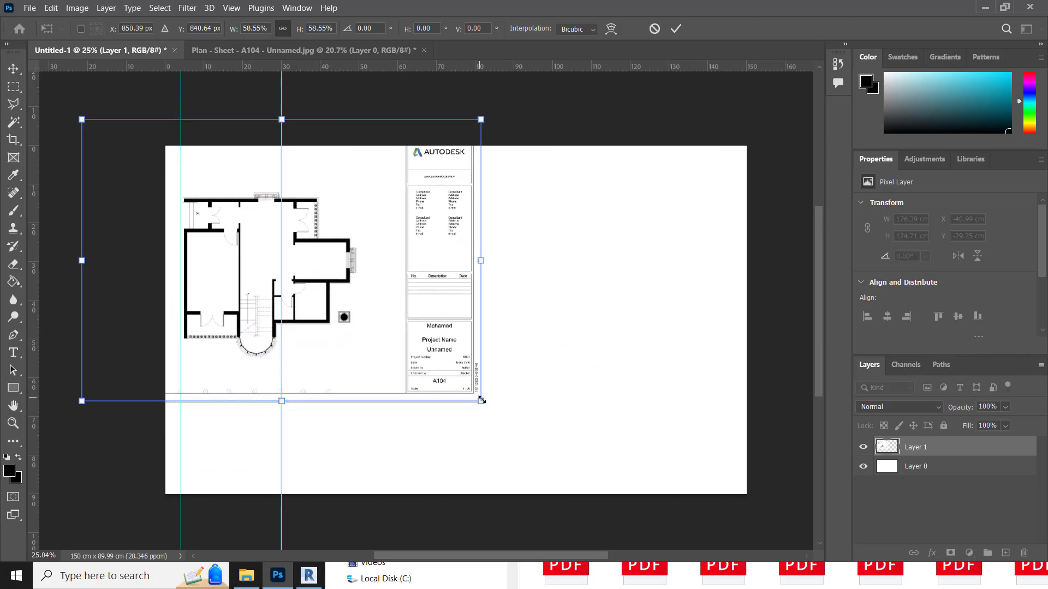
{"action": "left_click_drag", "start_coordinate": [478, 396], "coordinate": [341, 274]}
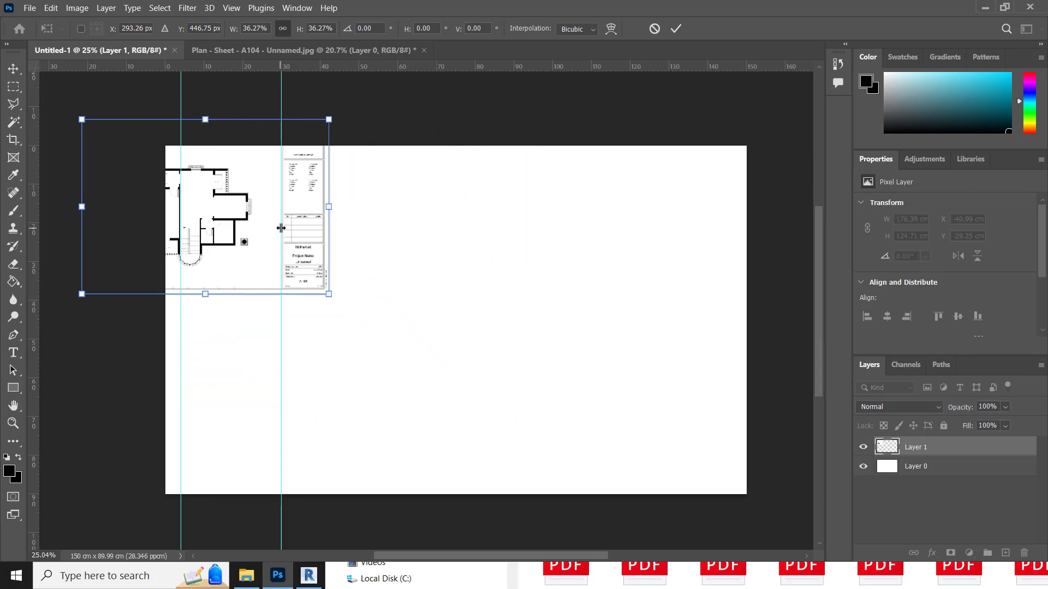
{"action": "left_click_drag", "start_coordinate": [279, 227], "coordinate": [304, 239]}
Align the plan's left wall with the 4 cm guide, scale to 35.81% so the right wall meets the 30 cm guide, and apply the transform
{"action": "scroll", "coordinate": [254, 217], "scroll_direction": "up", "scroll_amount": 3}
{"action": "scroll", "coordinate": [240, 218], "scroll_direction": "down", "scroll_amount": 2}
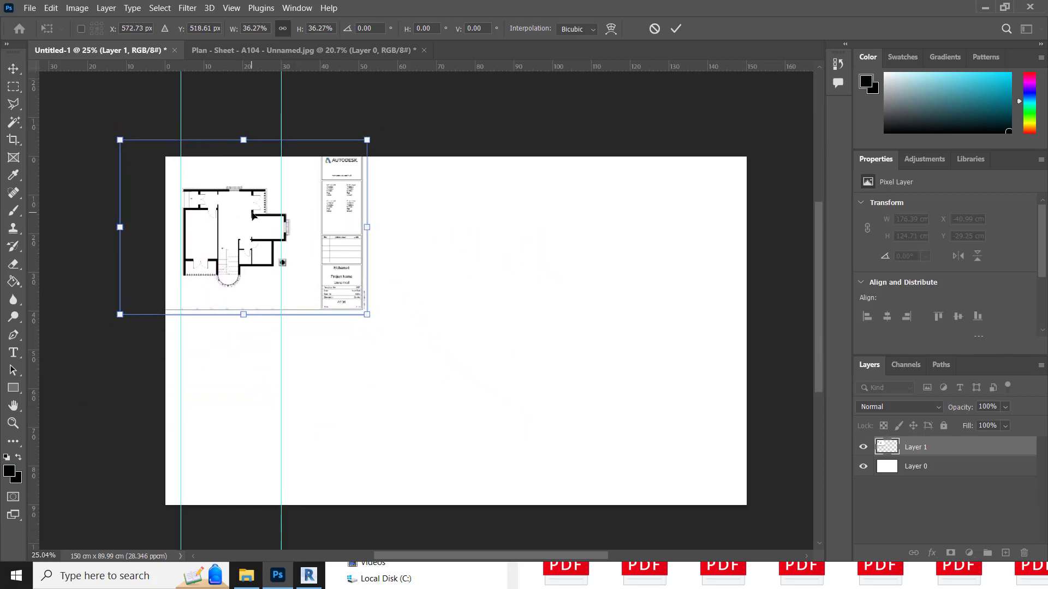
{"action": "scroll", "coordinate": [232, 220], "scroll_direction": "up", "scroll_amount": 4, "text": "alt"}
{"action": "scroll", "coordinate": [232, 220], "scroll_direction": "down", "scroll_amount": 3, "text": "alt"}
{"action": "scroll", "coordinate": [232, 220], "scroll_direction": "up", "scroll_amount": 2, "text": "alt"}
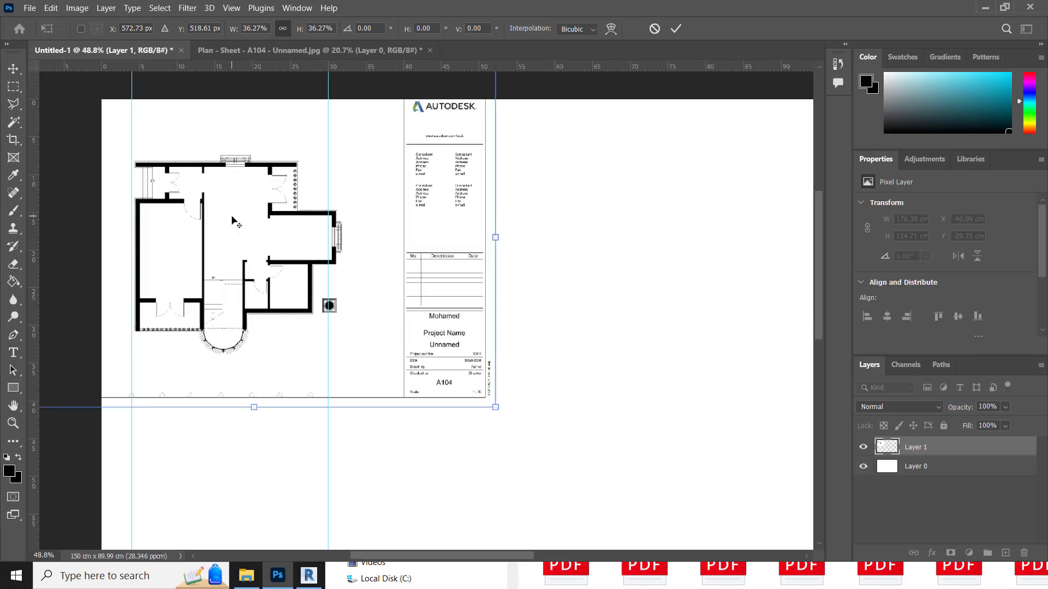
{"action": "scroll", "coordinate": [231, 220], "scroll_direction": "up", "scroll_amount": 3, "text": "alt"}
{"action": "scroll", "coordinate": [232, 220], "scroll_direction": "down", "scroll_amount": 3, "text": "alt"}
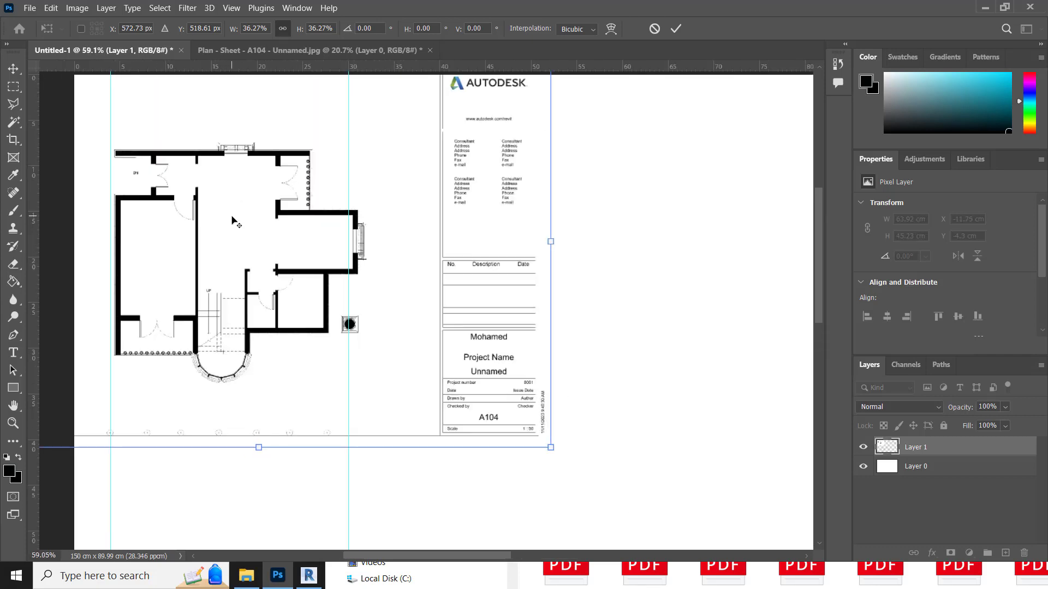
{"action": "left_click_drag", "start_coordinate": [392, 345], "coordinate": [386, 345]}
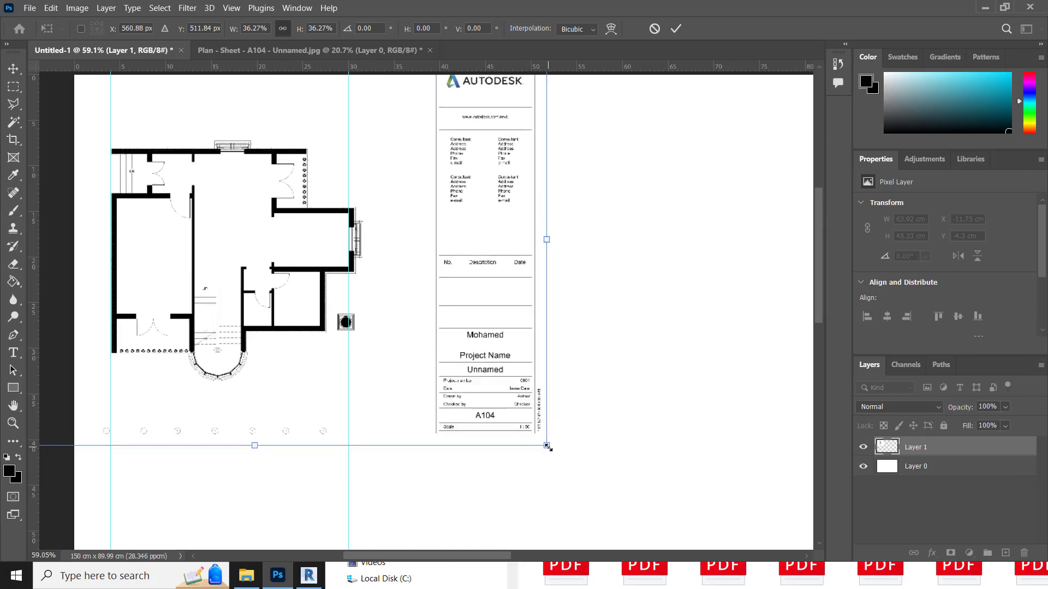
{"action": "left_click_drag", "start_coordinate": [547, 446], "coordinate": [540, 443]}
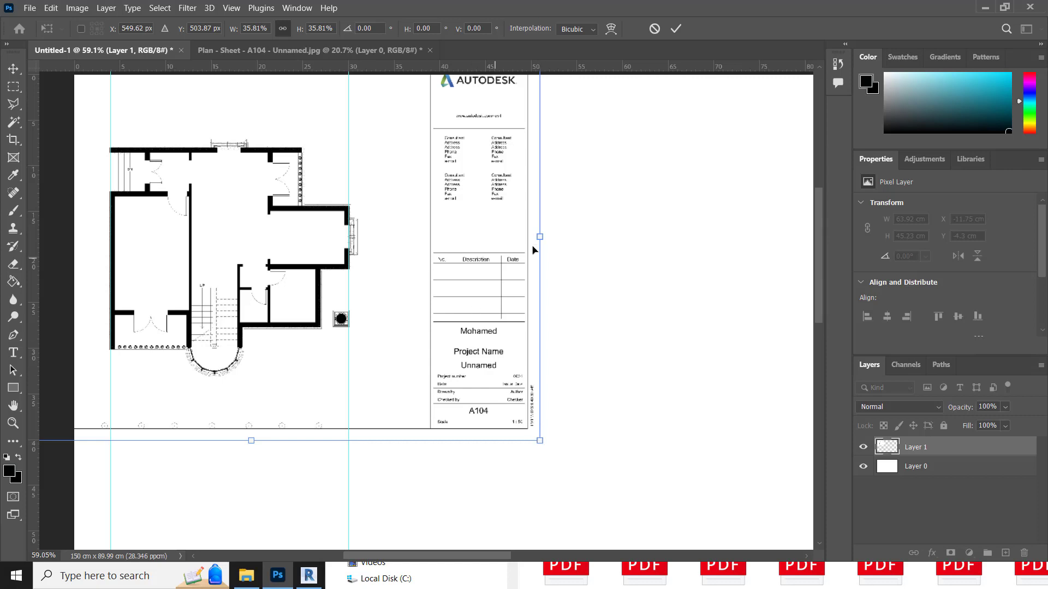
{"action": "left_click", "coordinate": [677, 28]}
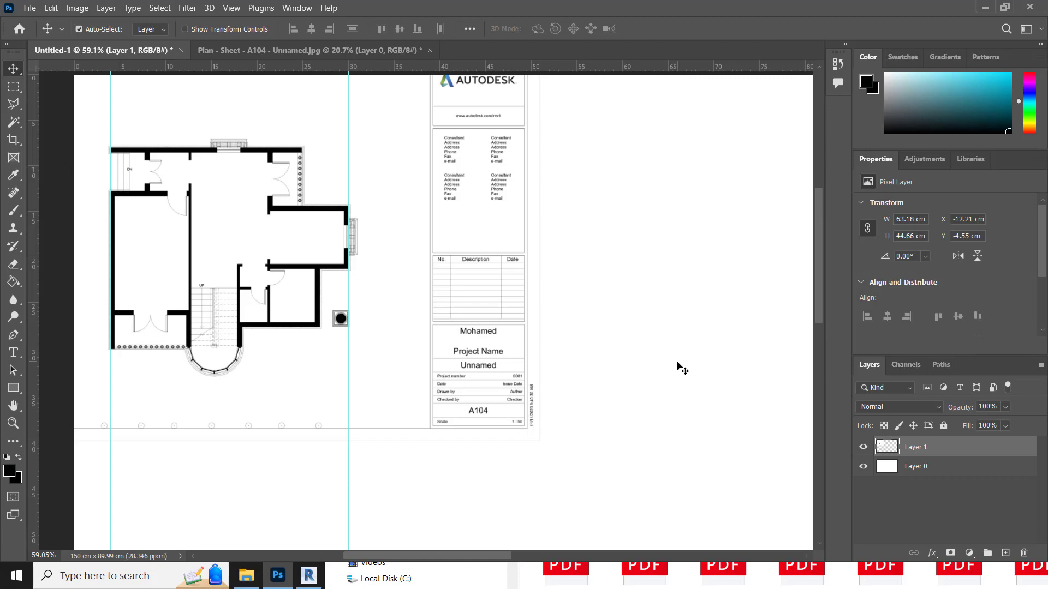
Switch to Revit and change the number of sheet A104 to Plan
{"action": "left_click", "coordinate": [308, 576]}
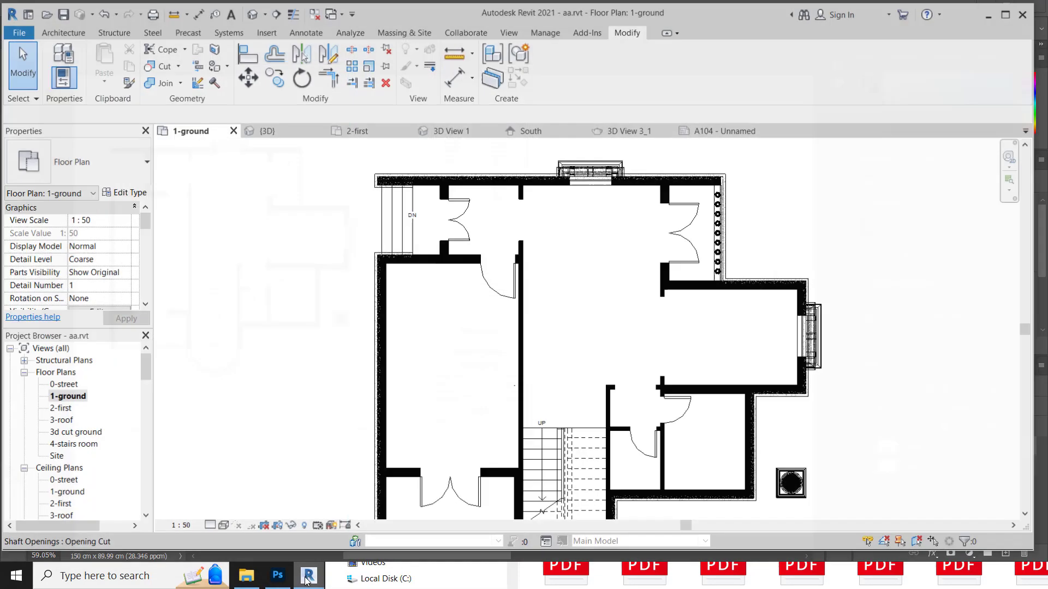
{"action": "scroll", "coordinate": [113, 432], "scroll_direction": "down", "scroll_amount": 7}
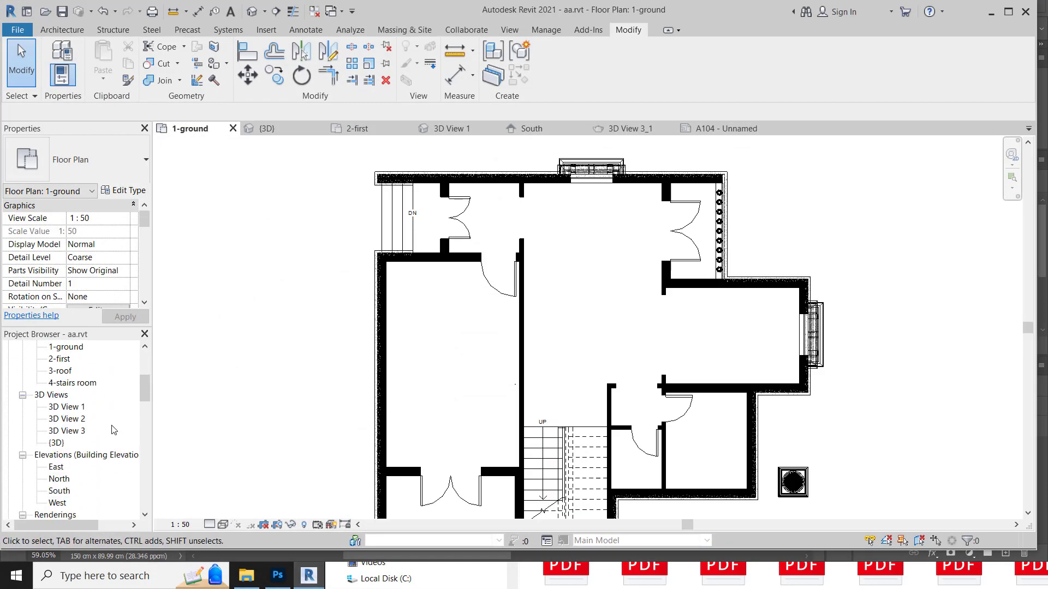
{"action": "scroll", "coordinate": [114, 432], "scroll_direction": "down", "scroll_amount": 1}
{"action": "scroll", "coordinate": [112, 433], "scroll_direction": "down", "scroll_amount": 1}
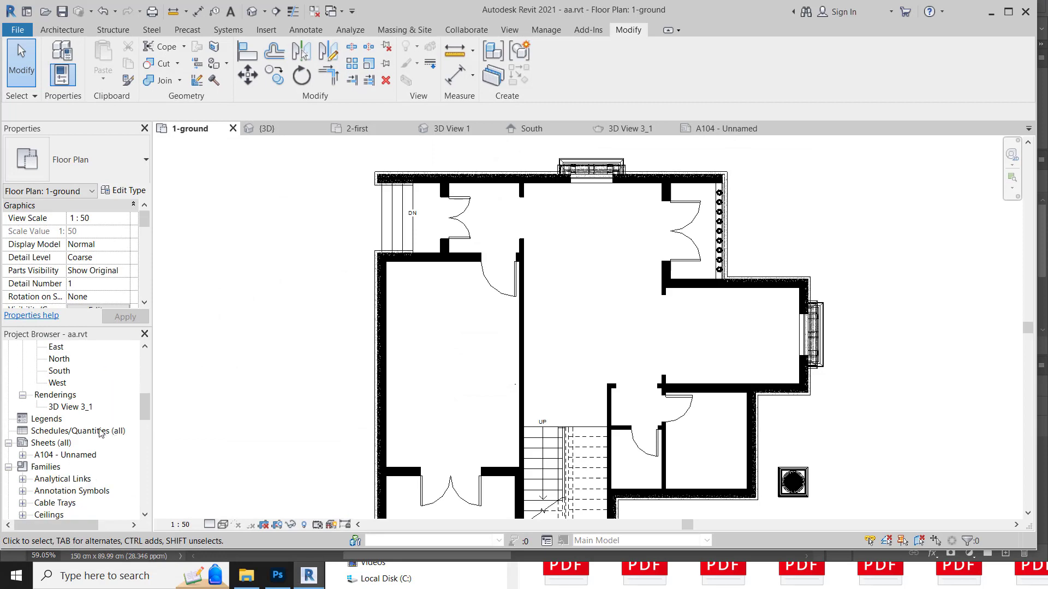
{"action": "left_click", "coordinate": [53, 443]}
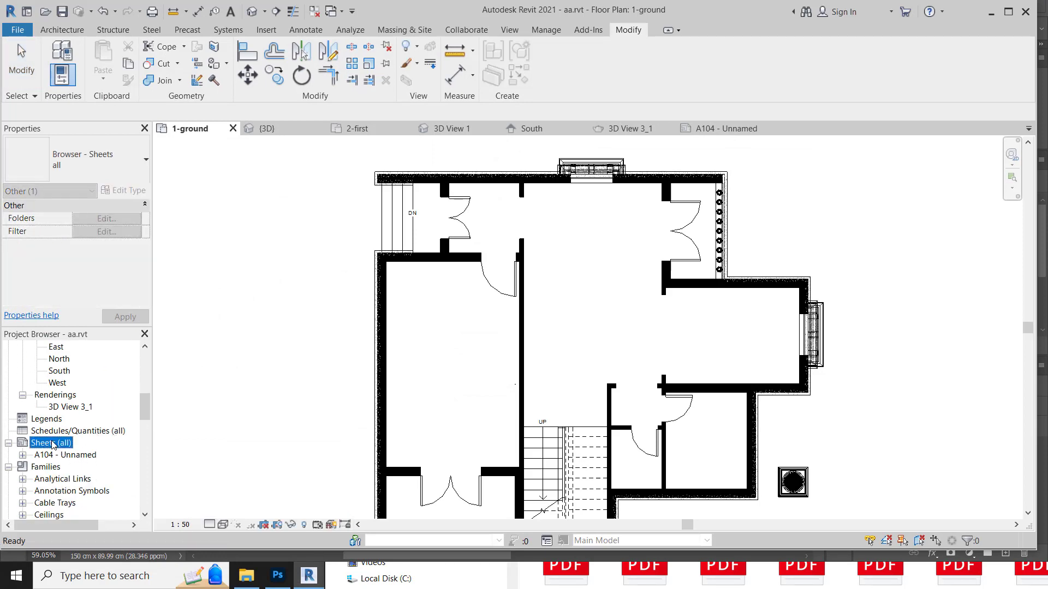
{"action": "left_click", "coordinate": [92, 458]}
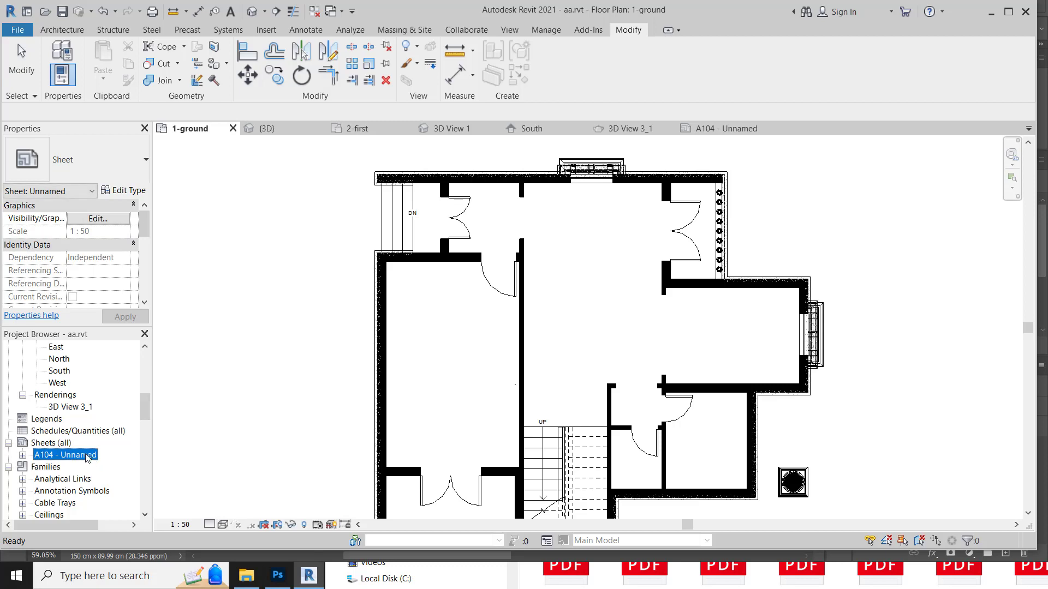
{"action": "right_click", "coordinate": [87, 458]}
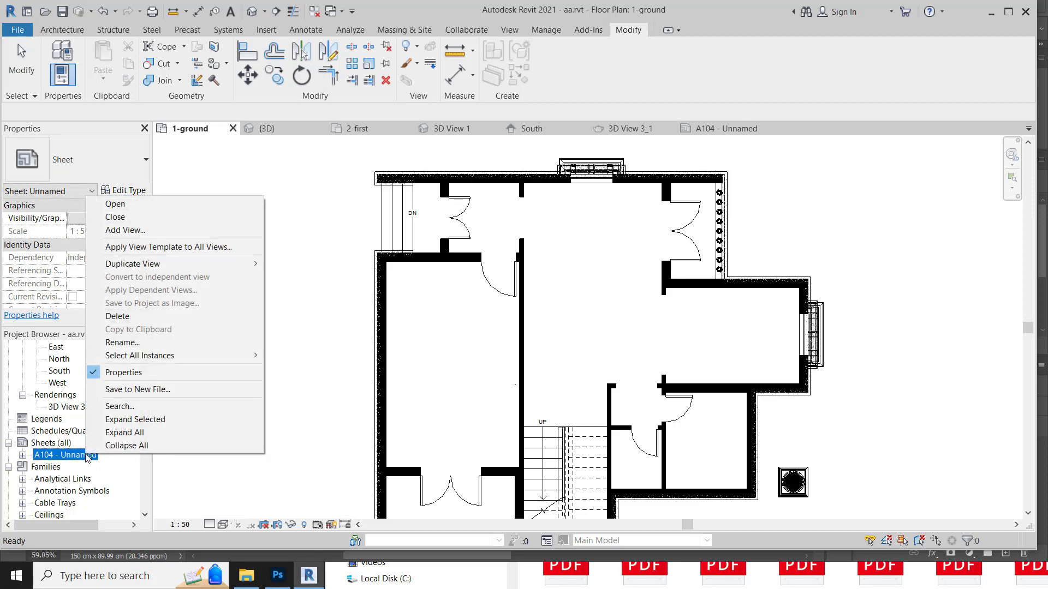
{"action": "left_click", "coordinate": [164, 344]}
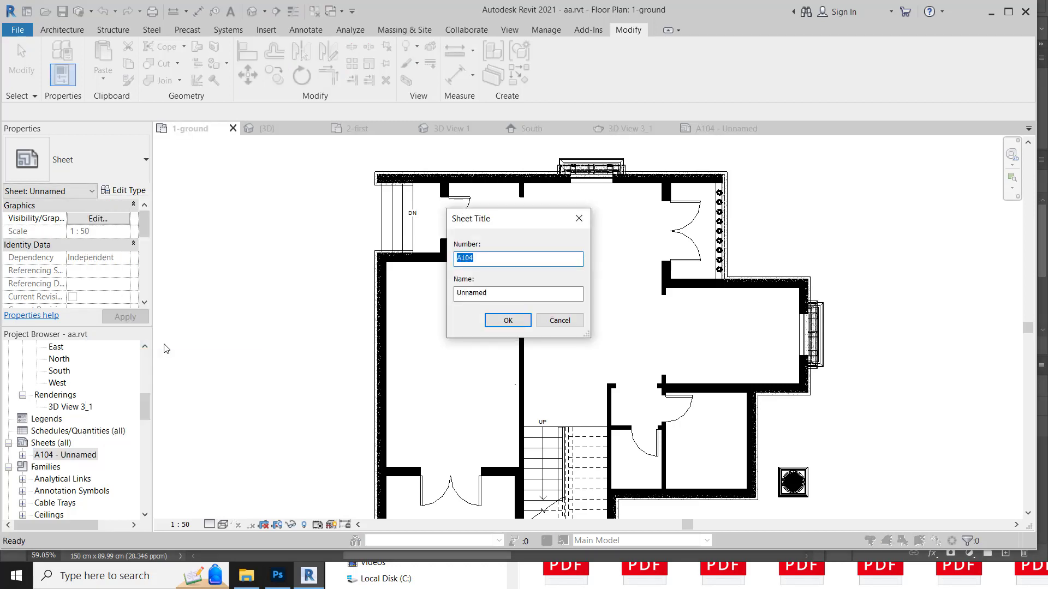
{"action": "type", "text": "Plan"}
{"action": "key", "text": "Return"}
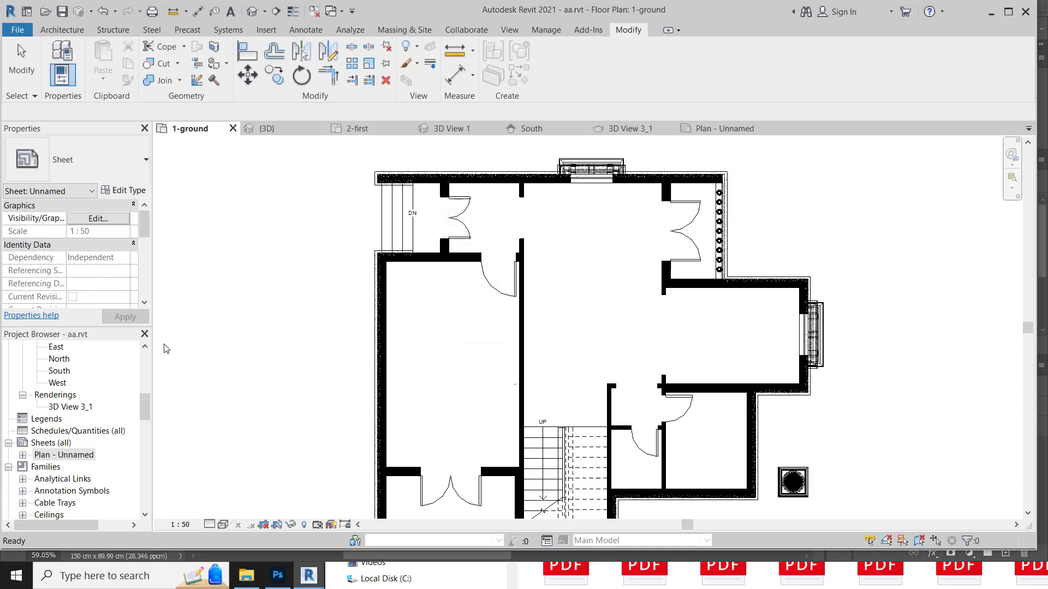
Create a new sheet using the A2 metric titleblock
{"action": "right_click", "coordinate": [44, 446]}
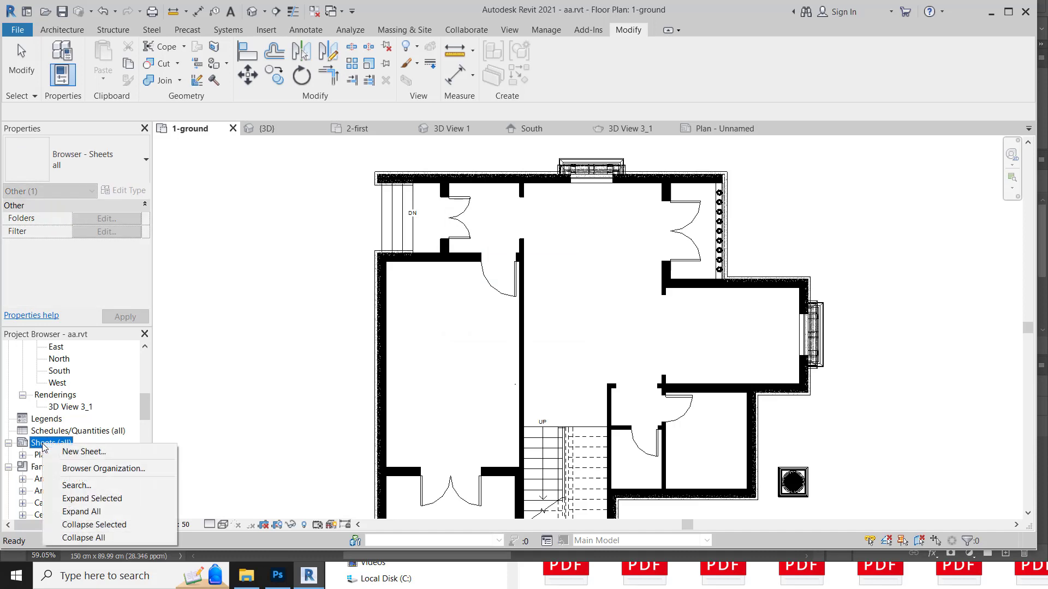
{"action": "left_click", "coordinate": [84, 452]}
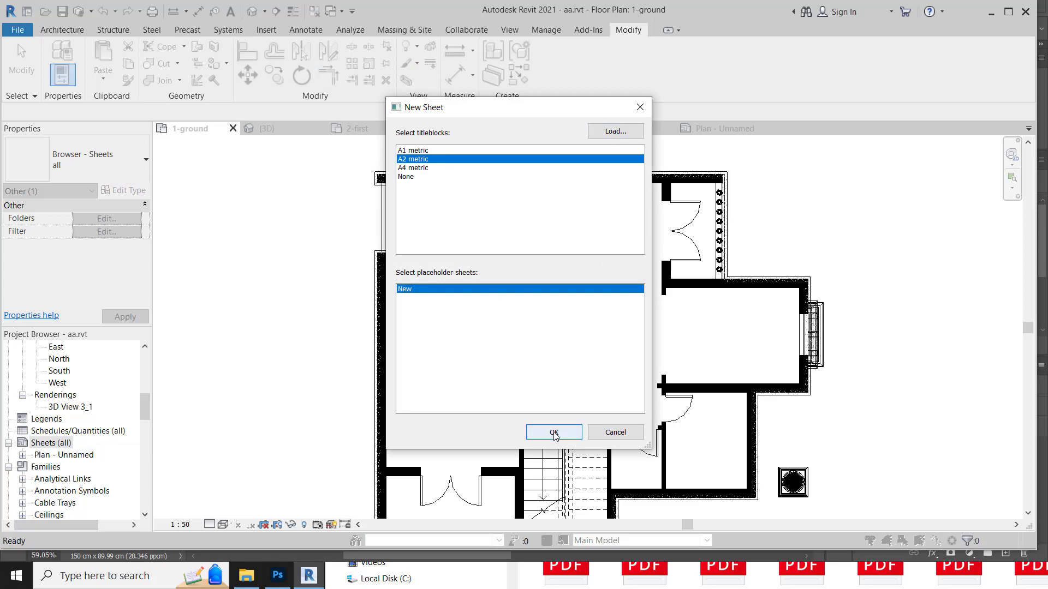
{"action": "left_click", "coordinate": [554, 433]}
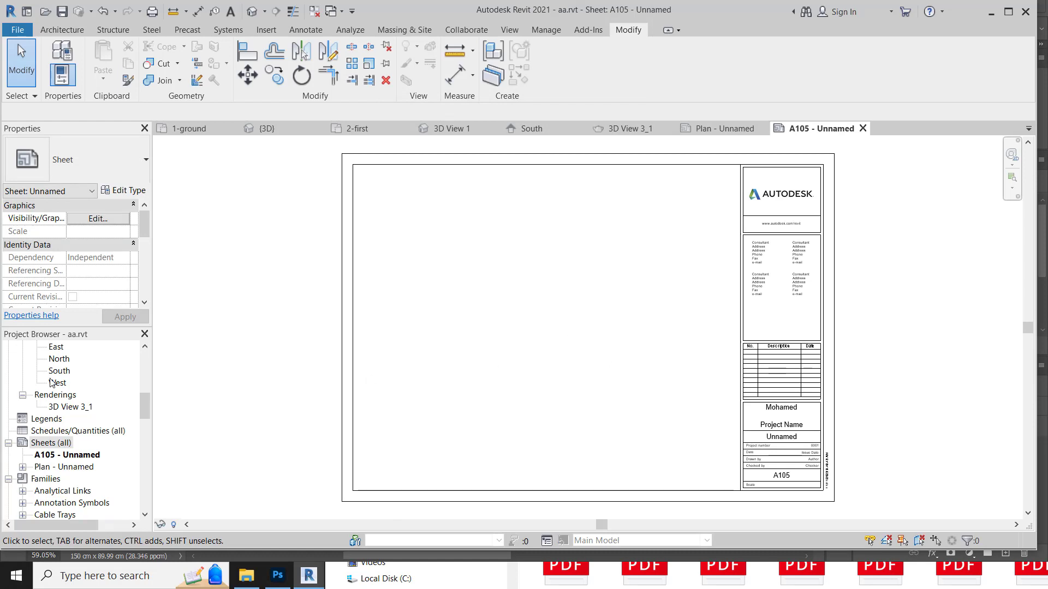
Open the South elevation view and set its scale to 1:50
{"action": "scroll", "coordinate": [60, 395], "scroll_direction": "up", "scroll_amount": 1}
{"action": "double_click", "coordinate": [59, 419]}
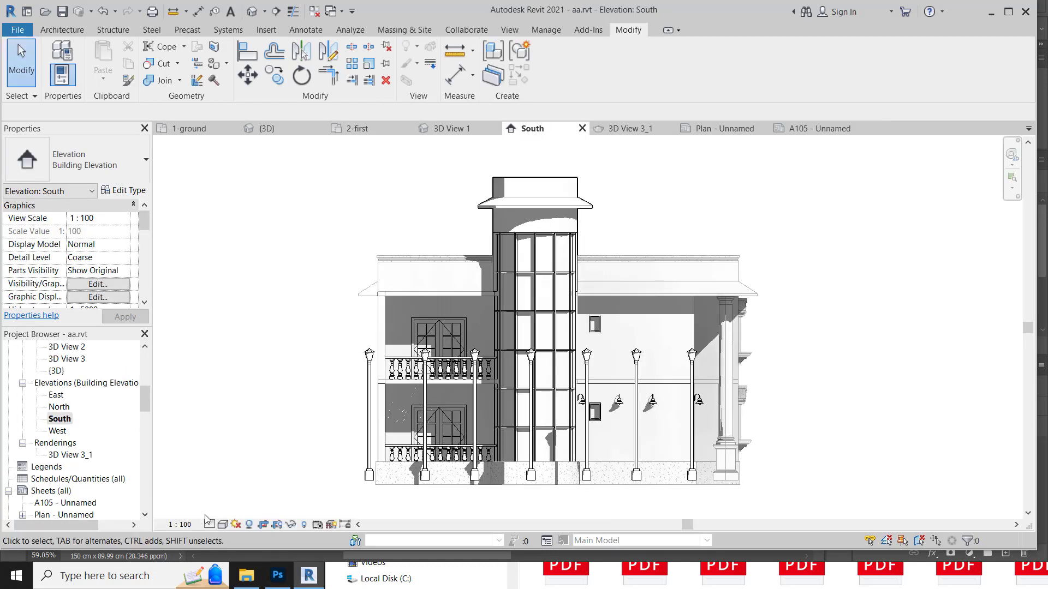
{"action": "left_click", "coordinate": [191, 526]}
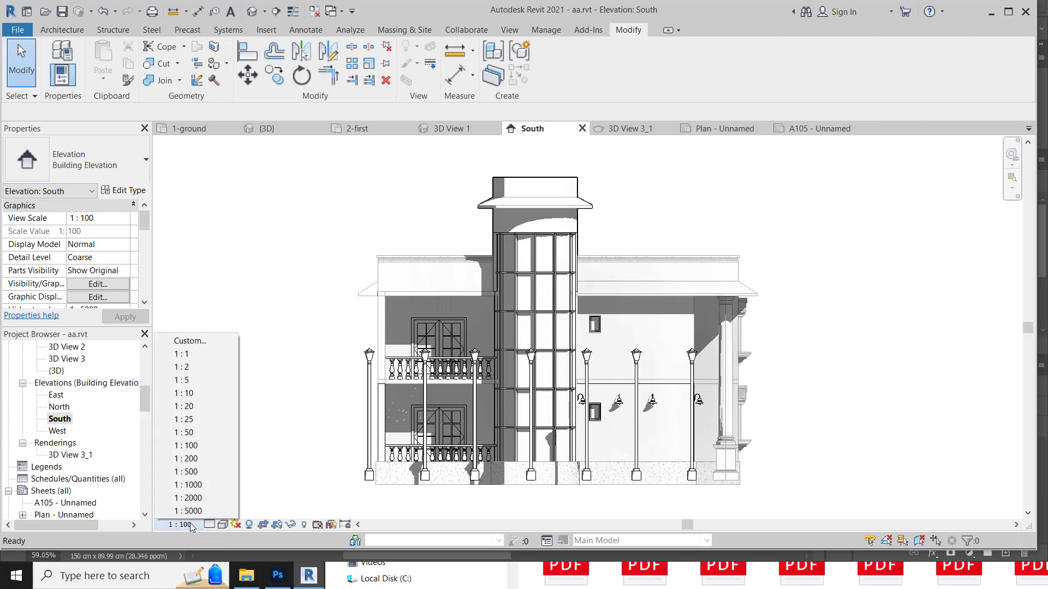
{"action": "left_click", "coordinate": [209, 433]}
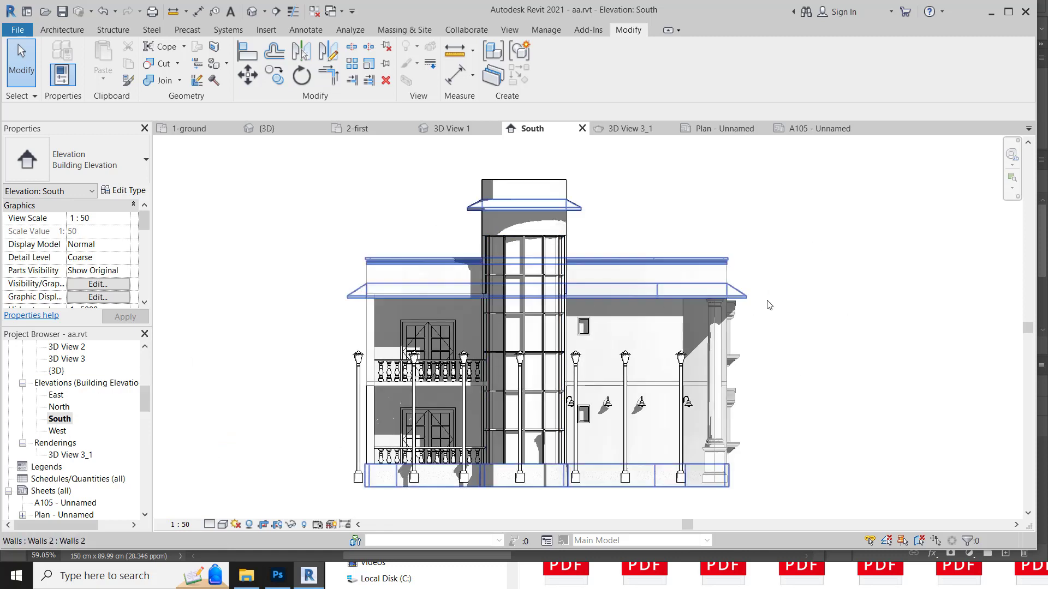
Change the South elevation's visual style to show realistic materials, dismissing the save reminder without saving
{"action": "left_click", "coordinate": [222, 525]}
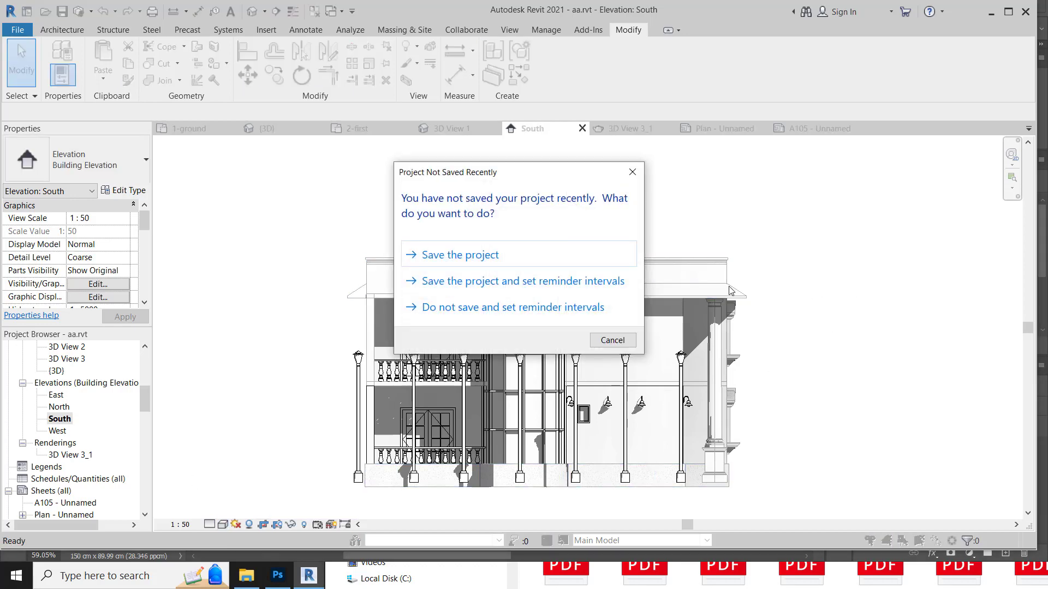
{"action": "left_click", "coordinate": [611, 339]}
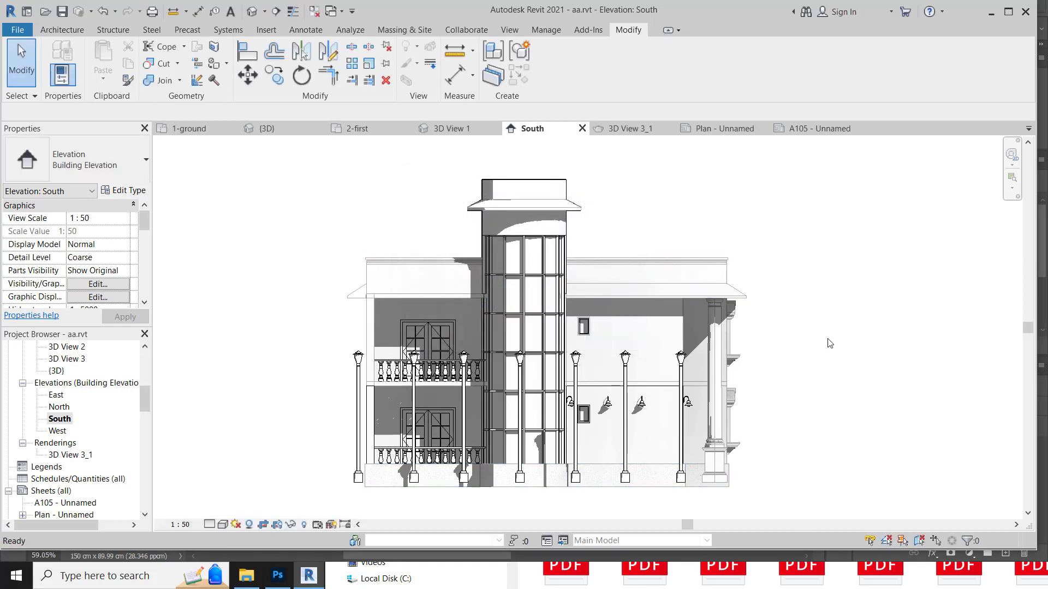
{"action": "middle_click_drag", "start_coordinate": [815, 347], "coordinate": [815, 349]}
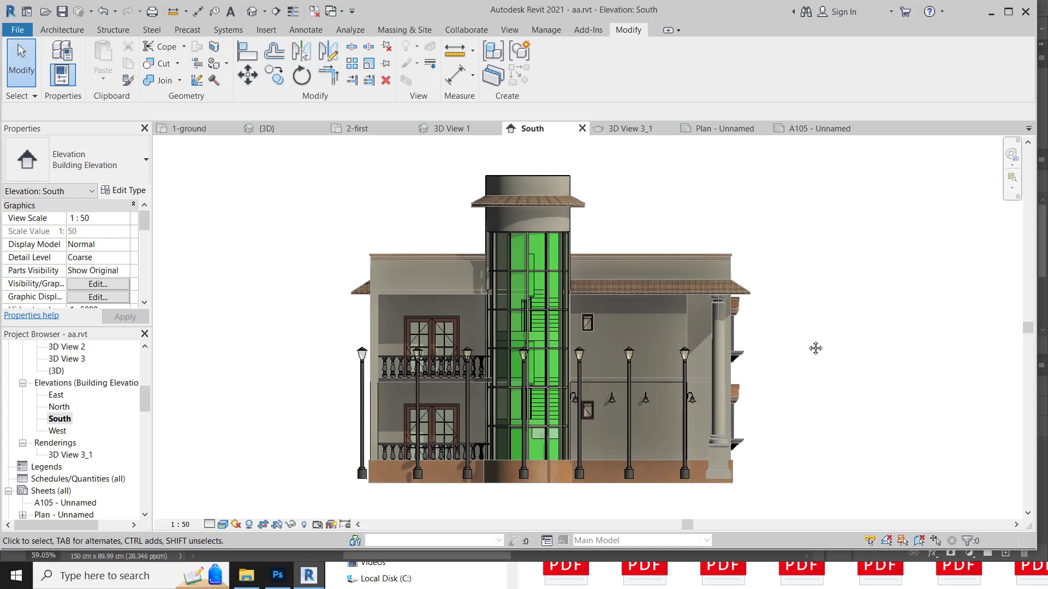
Change the number of sheet A105 to Elevation, keeping the name Unnamed
{"action": "scroll", "coordinate": [68, 478], "scroll_direction": "down", "scroll_amount": 1}
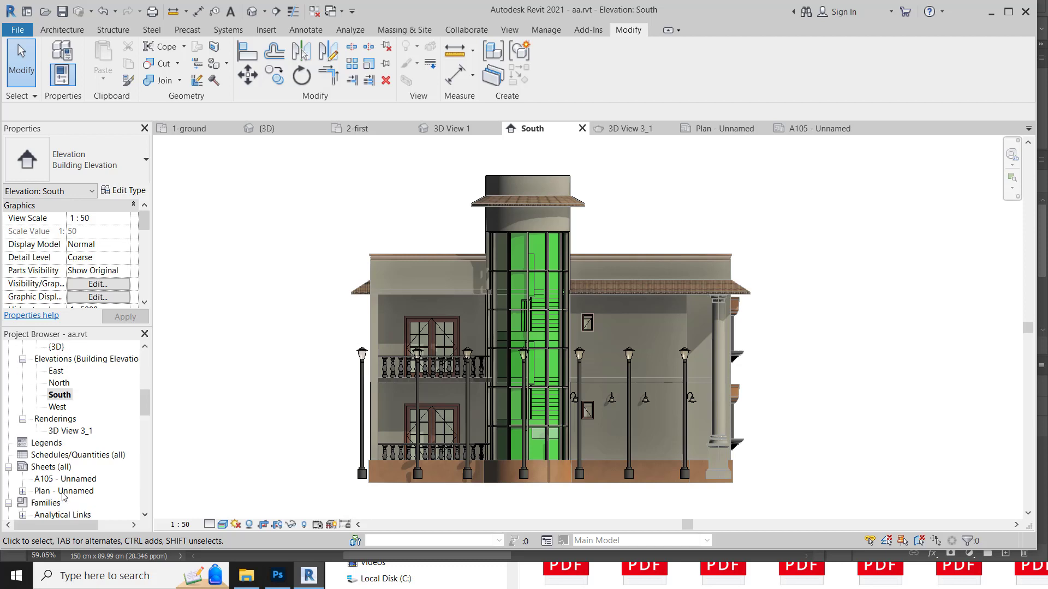
{"action": "left_click", "coordinate": [80, 480]}
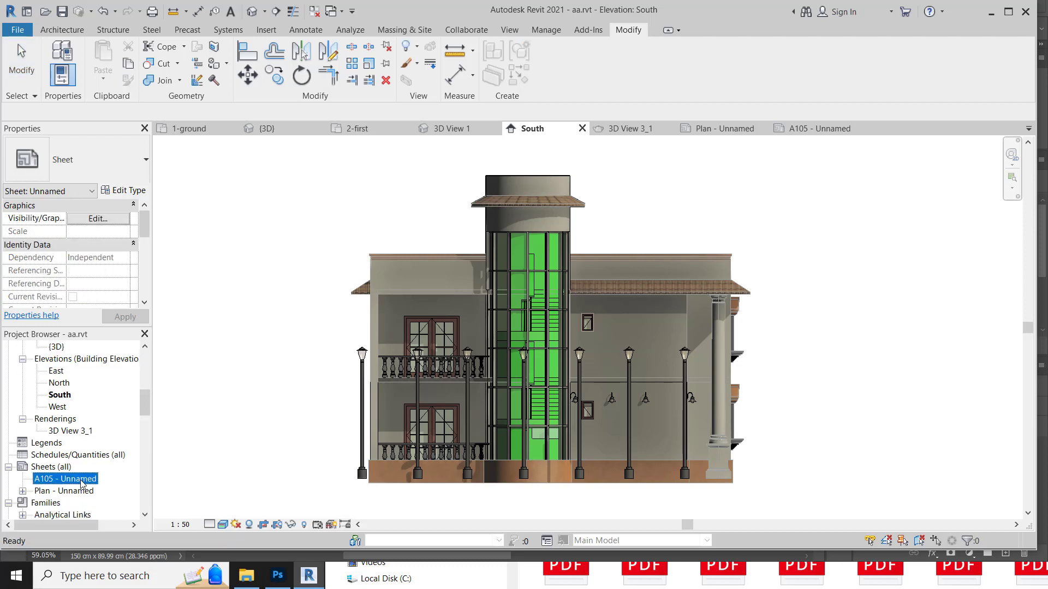
{"action": "right_click", "coordinate": [81, 480]}
{"action": "left_click", "coordinate": [125, 383]}
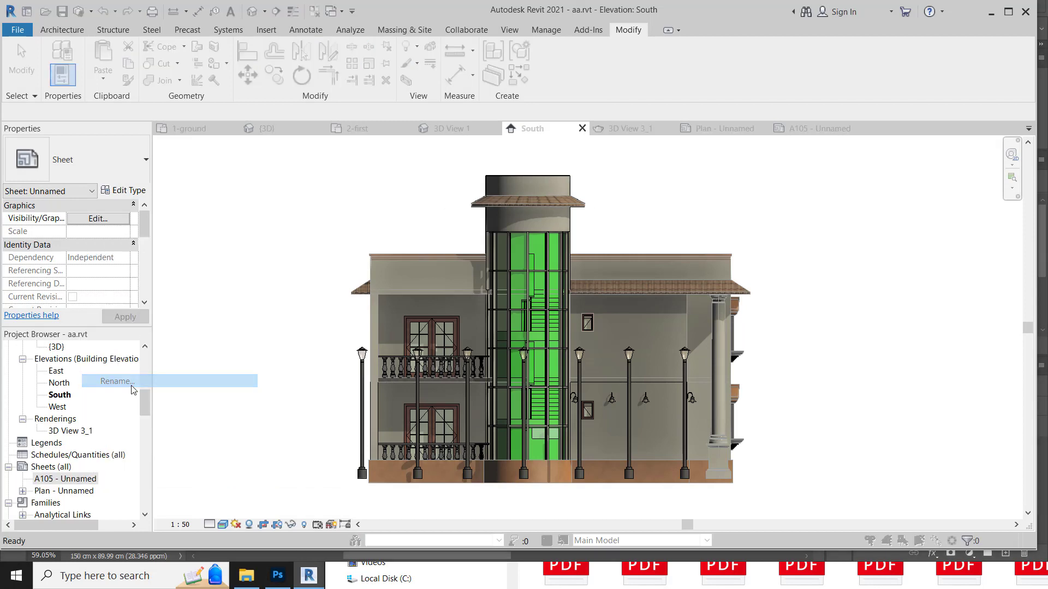
{"action": "type", "text": "Elevation"}
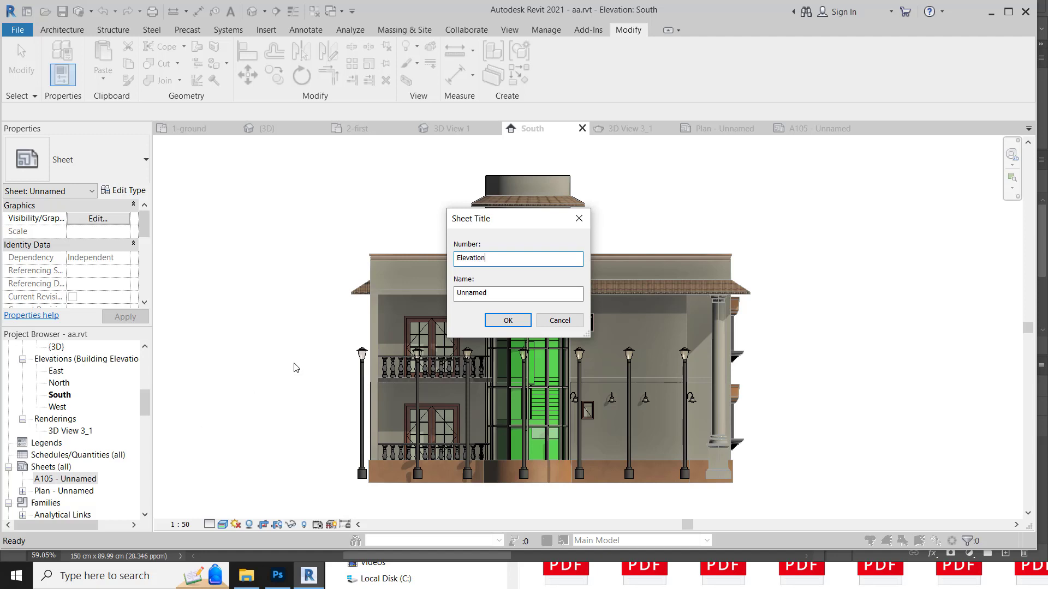
{"action": "left_click", "coordinate": [504, 325]}
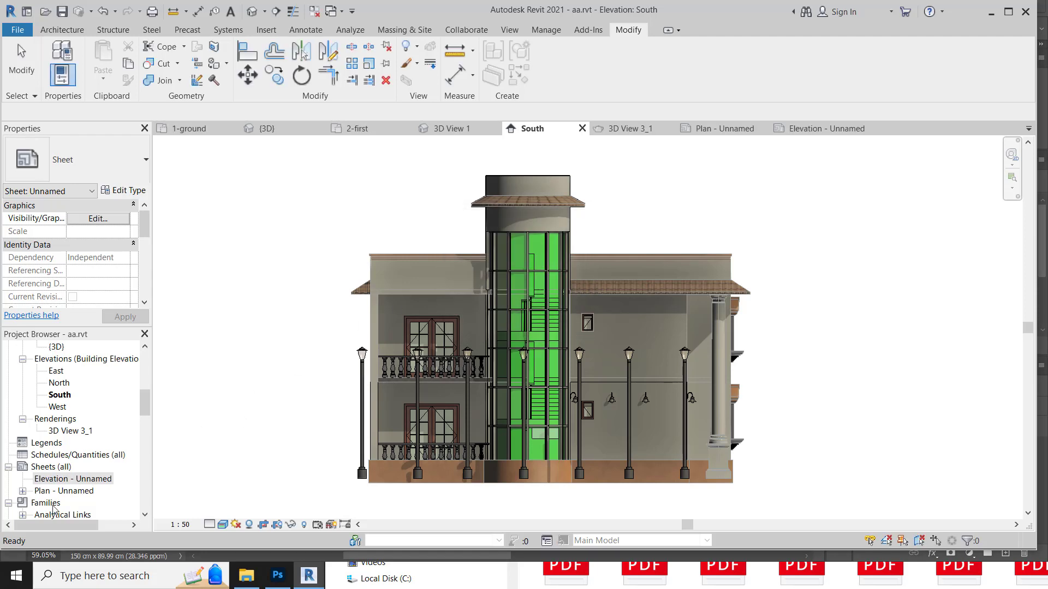
Open the Elevation sheet, place the South elevation view on it, and position the building inside the drawing frame beside the title block
{"action": "double_click", "coordinate": [92, 479]}
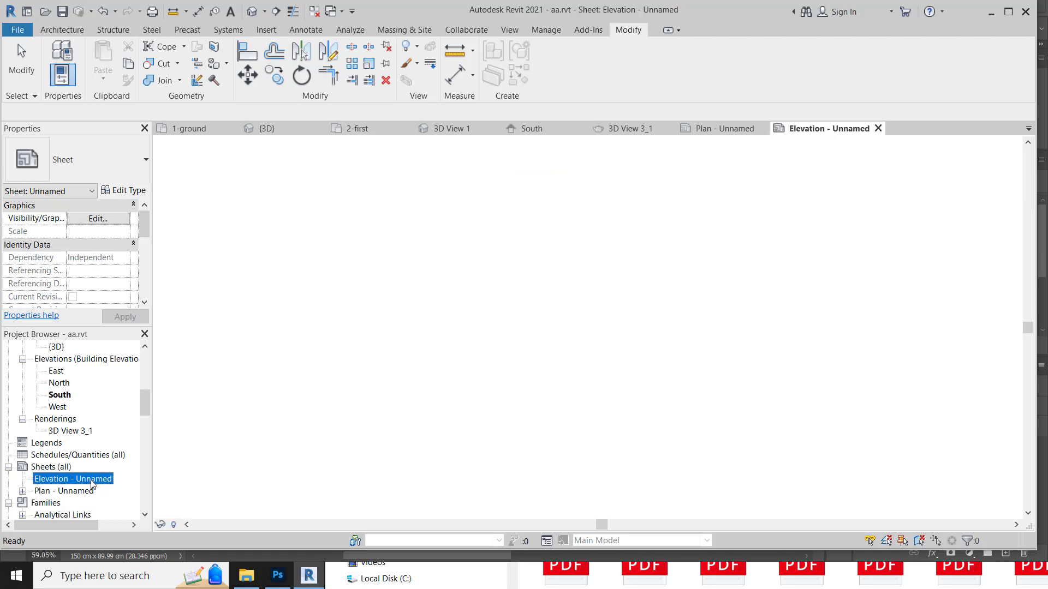
{"action": "left_click_drag", "start_coordinate": [59, 395], "coordinate": [620, 382]}
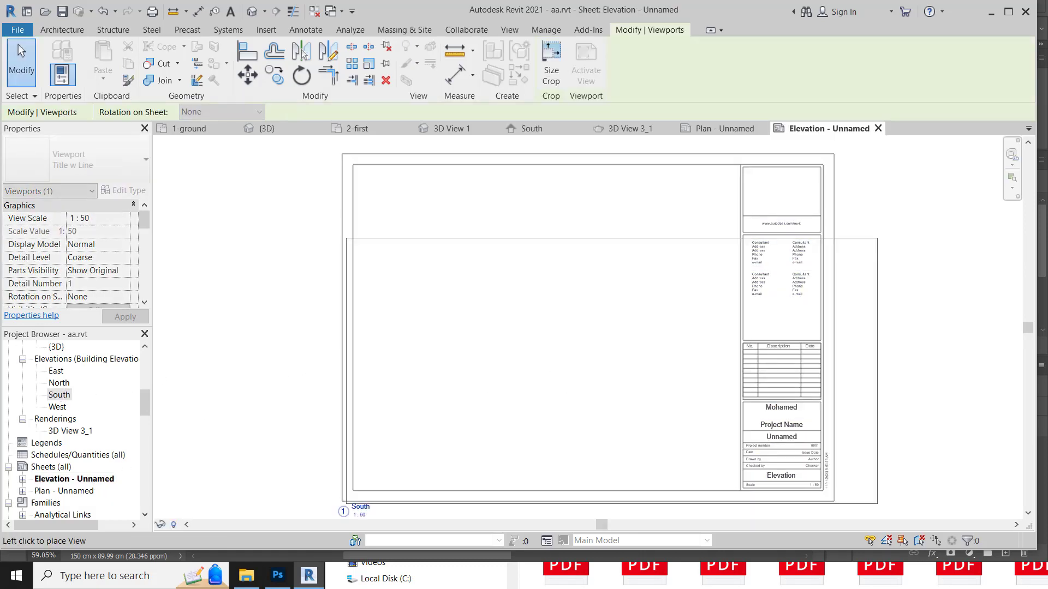
{"action": "left_click", "coordinate": [587, 317]}
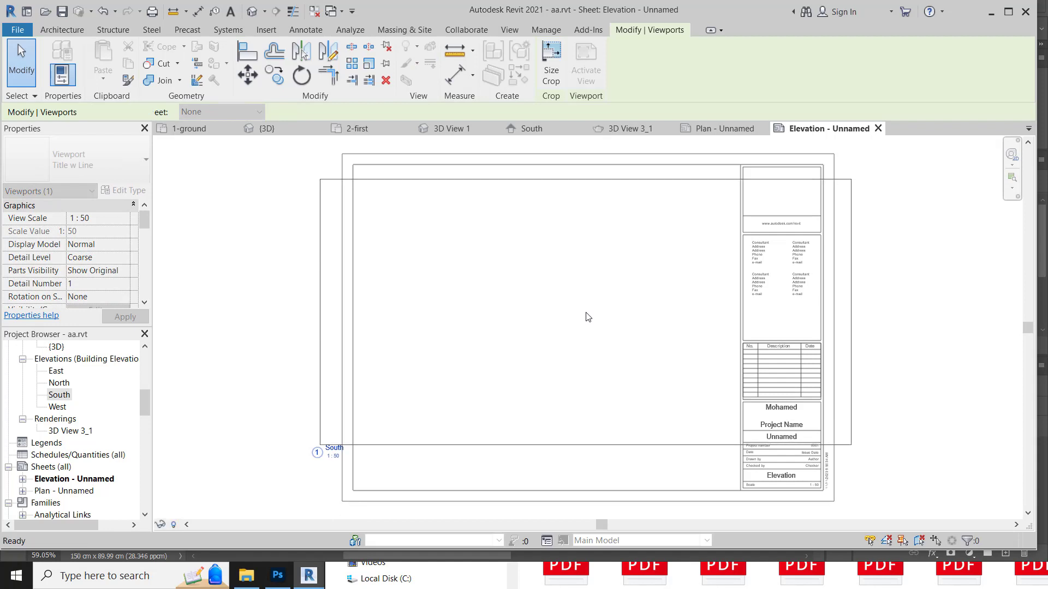
{"action": "left_click_drag", "start_coordinate": [606, 318], "coordinate": [539, 313]}
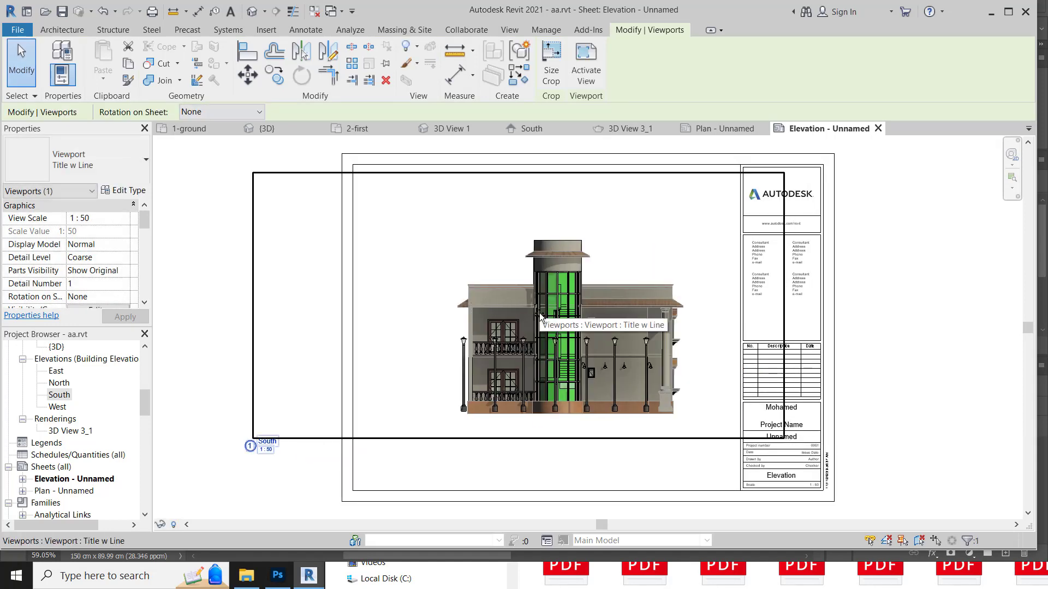
{"action": "left_click", "coordinate": [886, 320]}
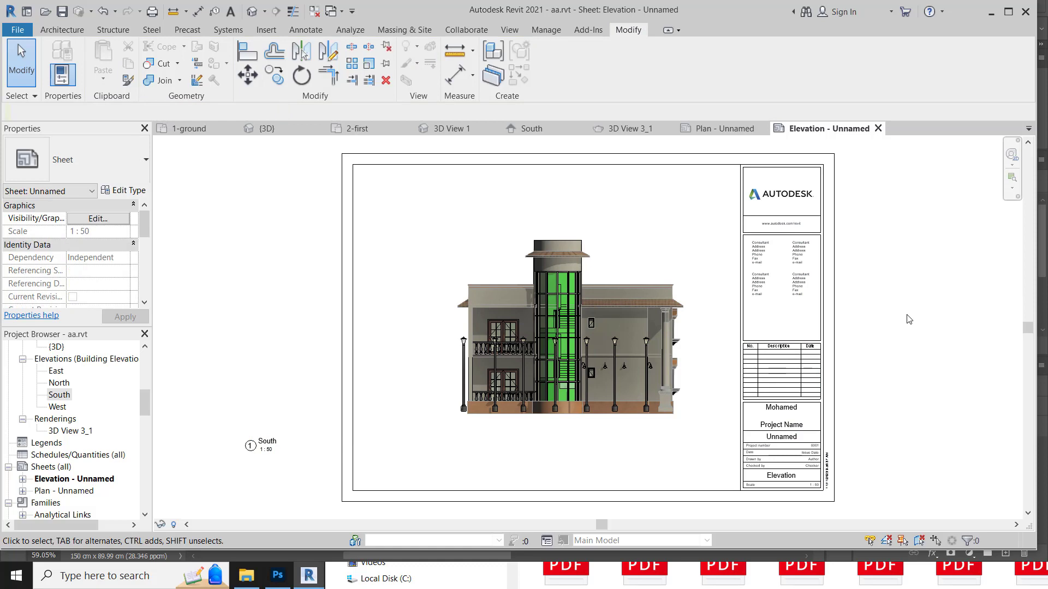
Start an image export of the sheet and set the output file name to Elevation on the Desktop
{"action": "left_click", "coordinate": [18, 30]}
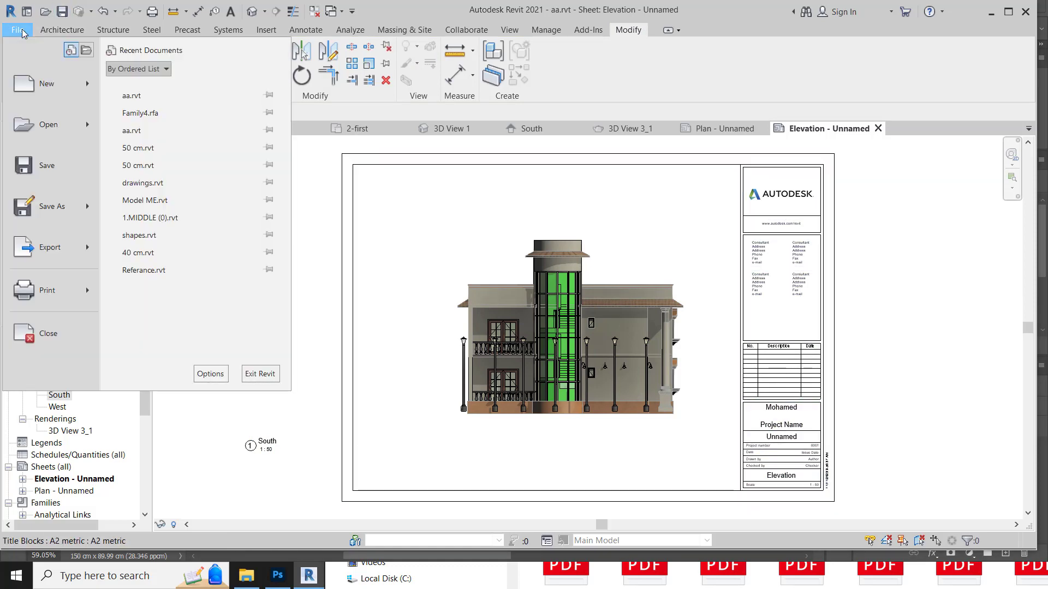
{"action": "mouse_move", "coordinate": [87, 245]}
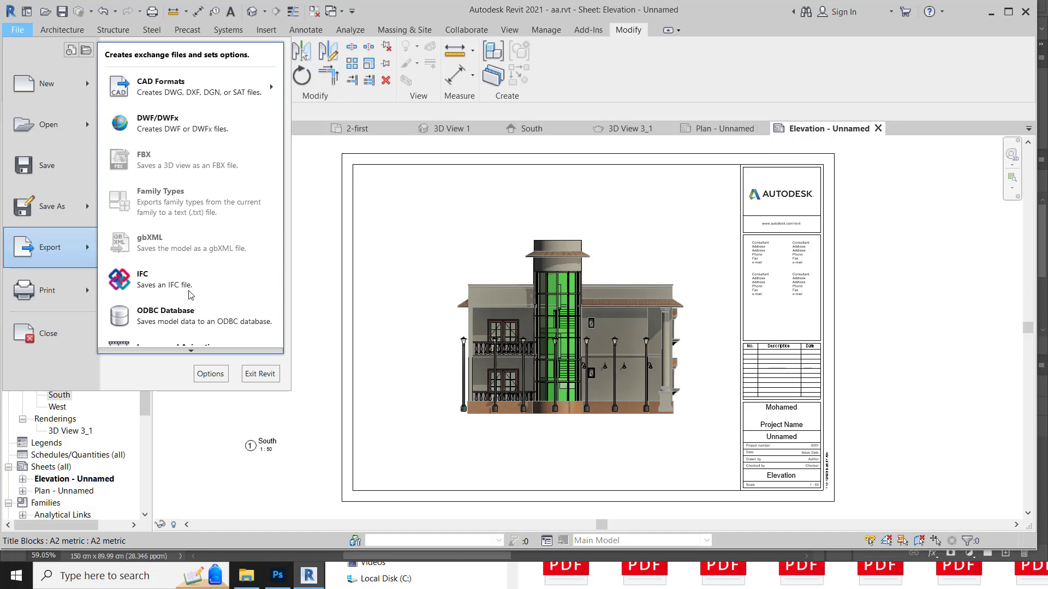
{"action": "scroll", "coordinate": [190, 295], "scroll_direction": "down", "scroll_amount": 3}
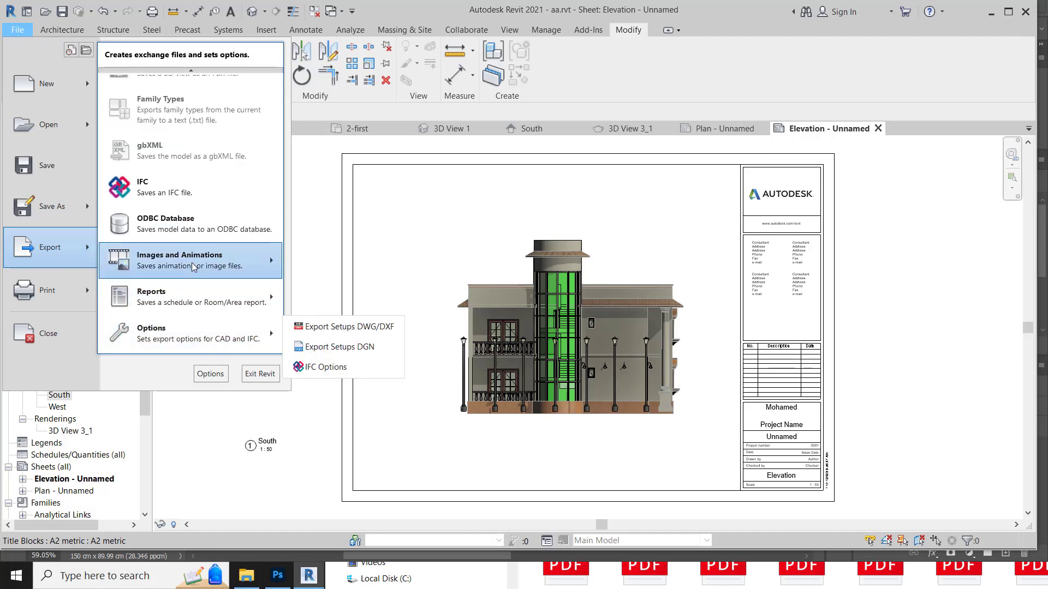
{"action": "mouse_move", "coordinate": [195, 267]}
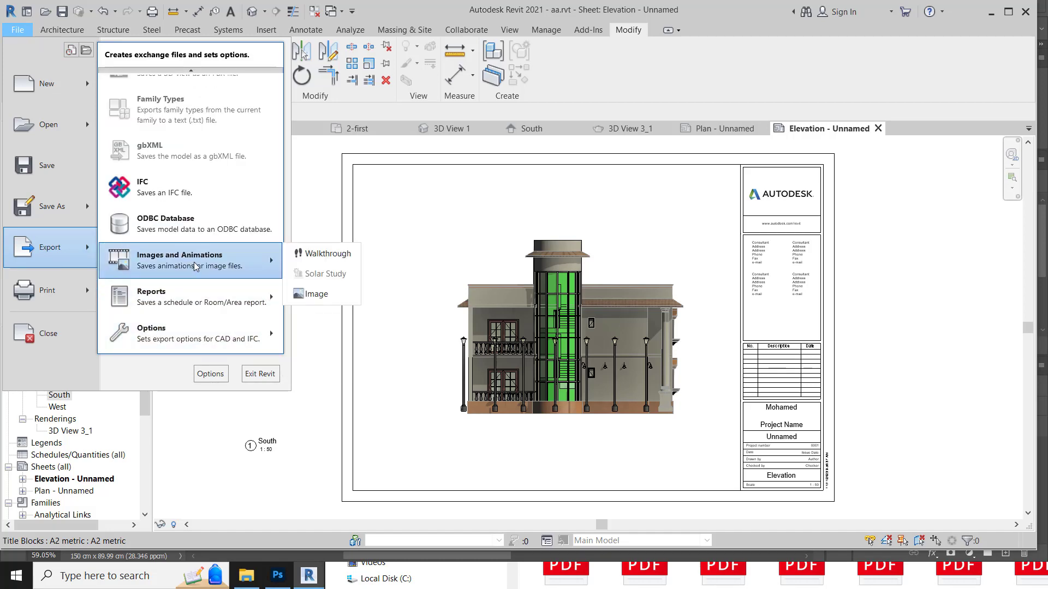
{"action": "left_click", "coordinate": [322, 295]}
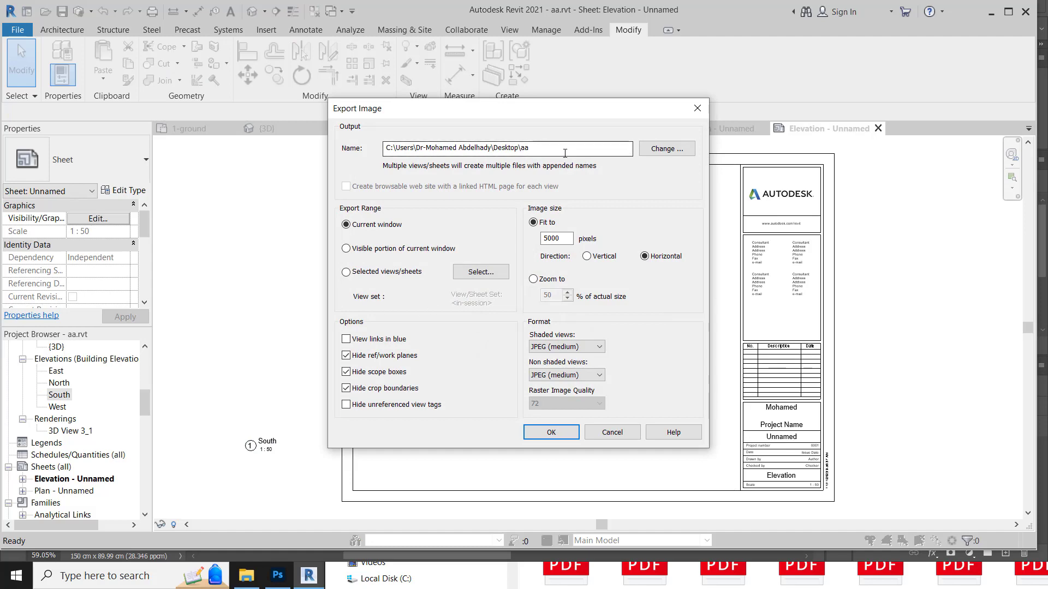
{"action": "left_click", "coordinate": [666, 149]}
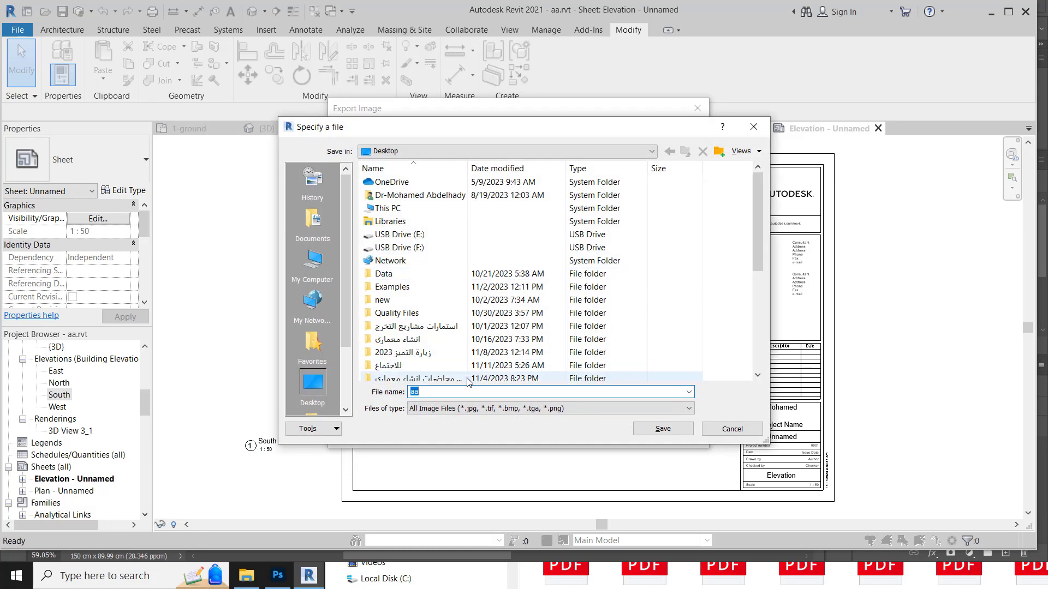
{"action": "type", "text": "Elevation"}
{"action": "left_click", "coordinate": [663, 429]}
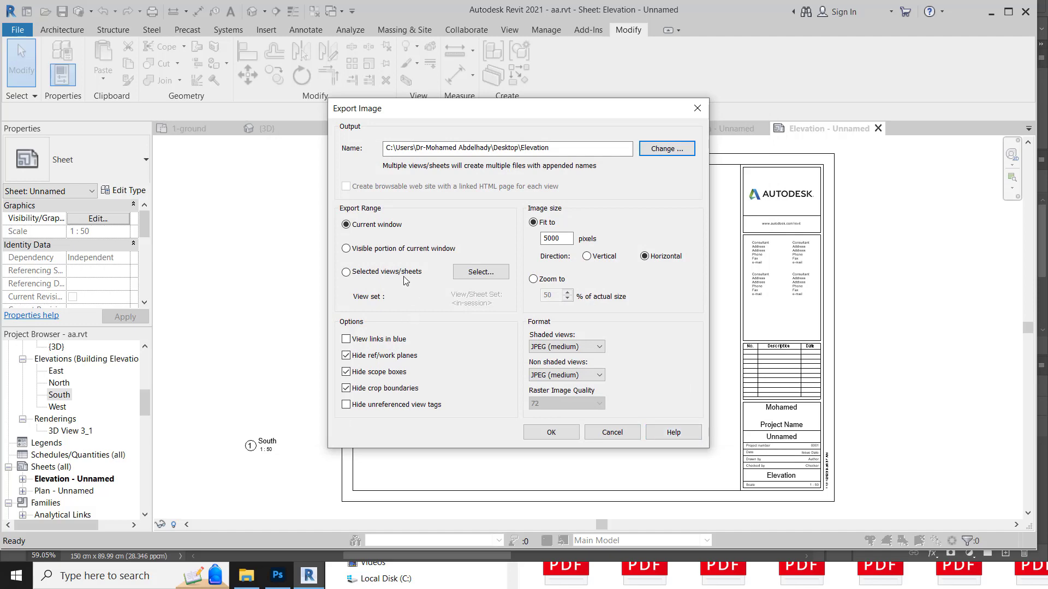
Restrict the export range to the Elevation sheet, excluding the Plan sheet, in a saved view/sheet set and export the image
{"action": "left_click", "coordinate": [486, 275]}
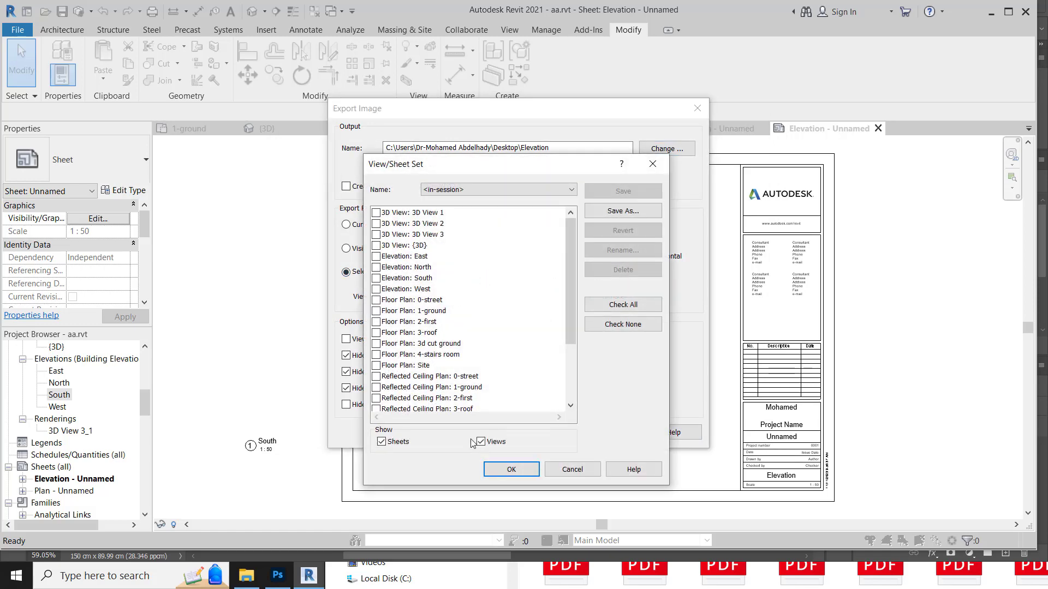
{"action": "left_click", "coordinate": [481, 442]}
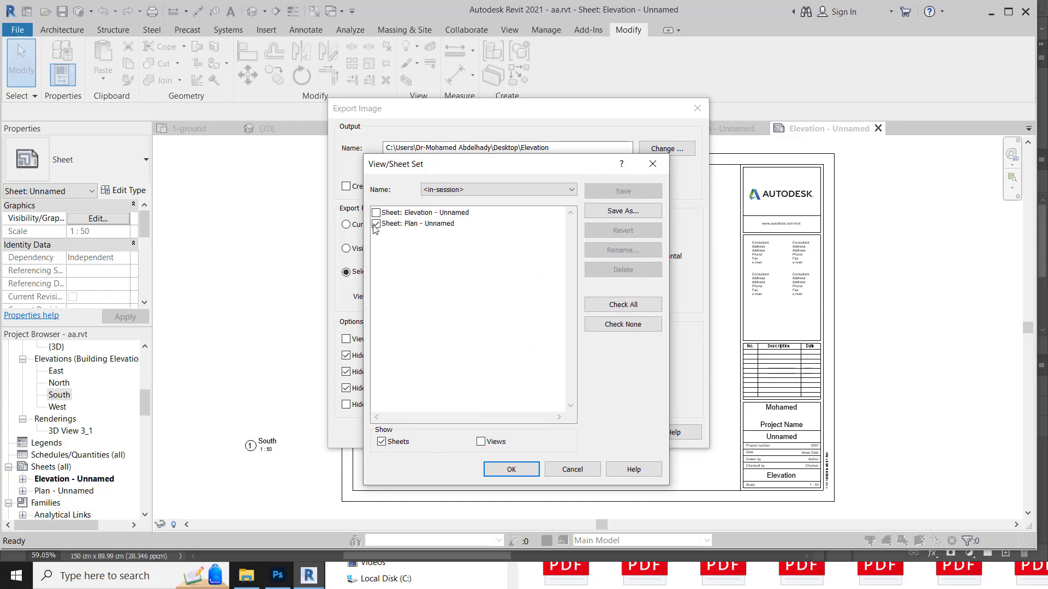
{"action": "left_click", "coordinate": [376, 225]}
{"action": "left_click", "coordinate": [376, 213]}
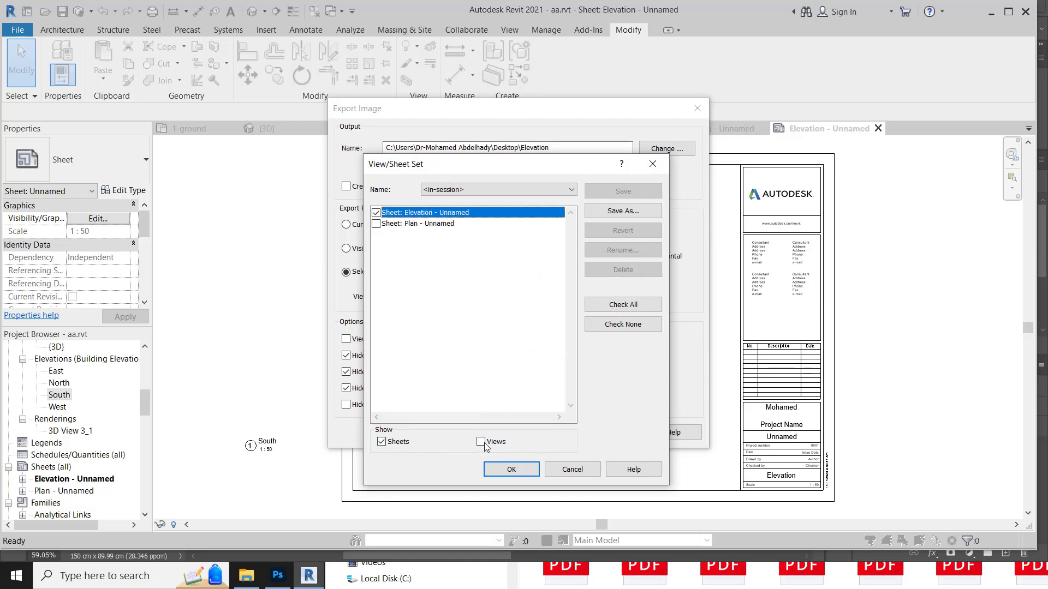
{"action": "left_click", "coordinate": [508, 470]}
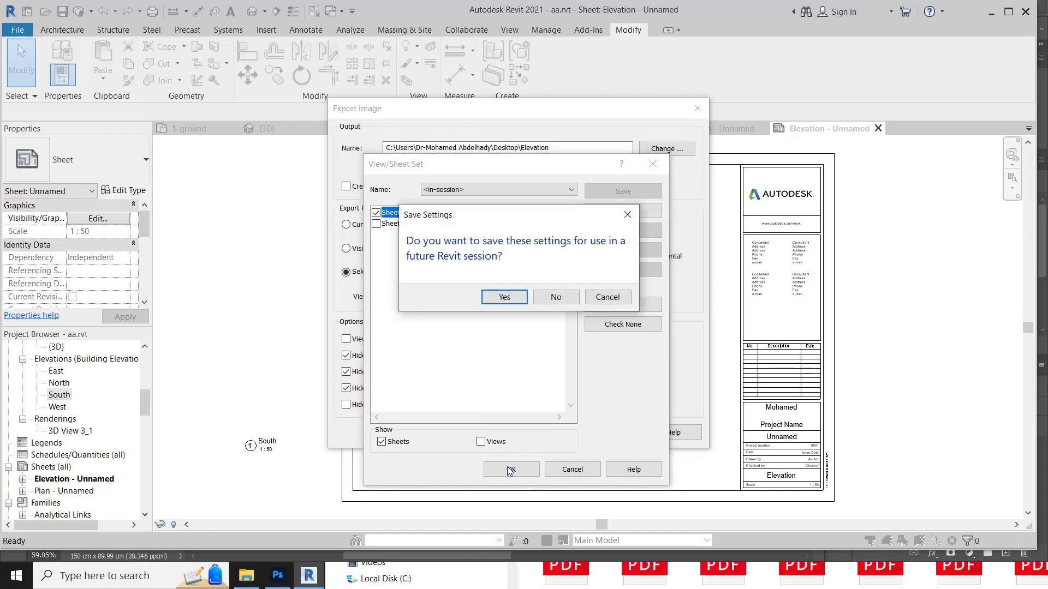
{"action": "left_click", "coordinate": [502, 297]}
{"action": "left_click", "coordinate": [516, 353]}
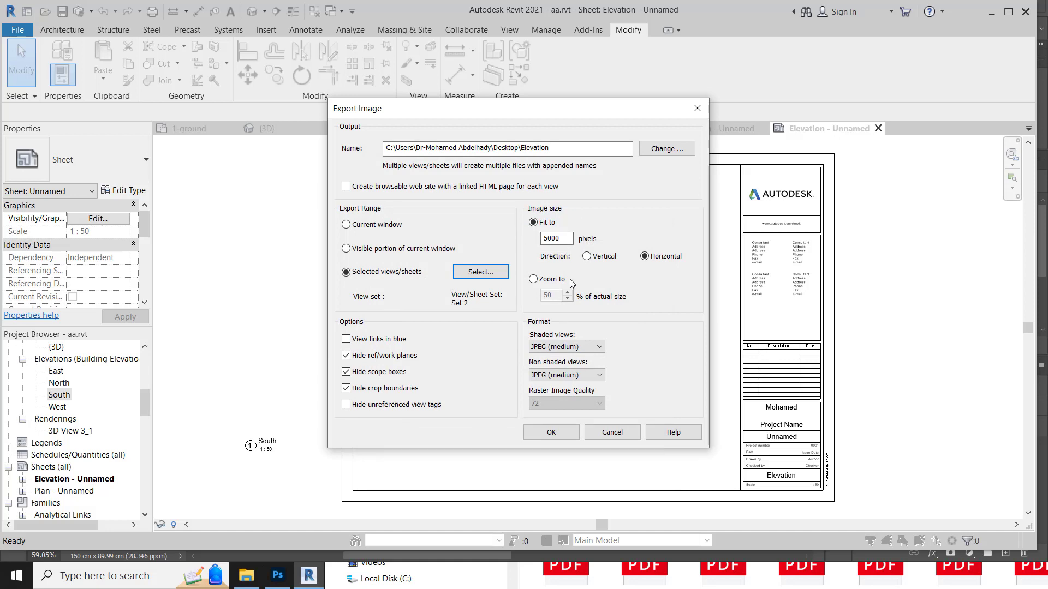
{"action": "left_click", "coordinate": [550, 434]}
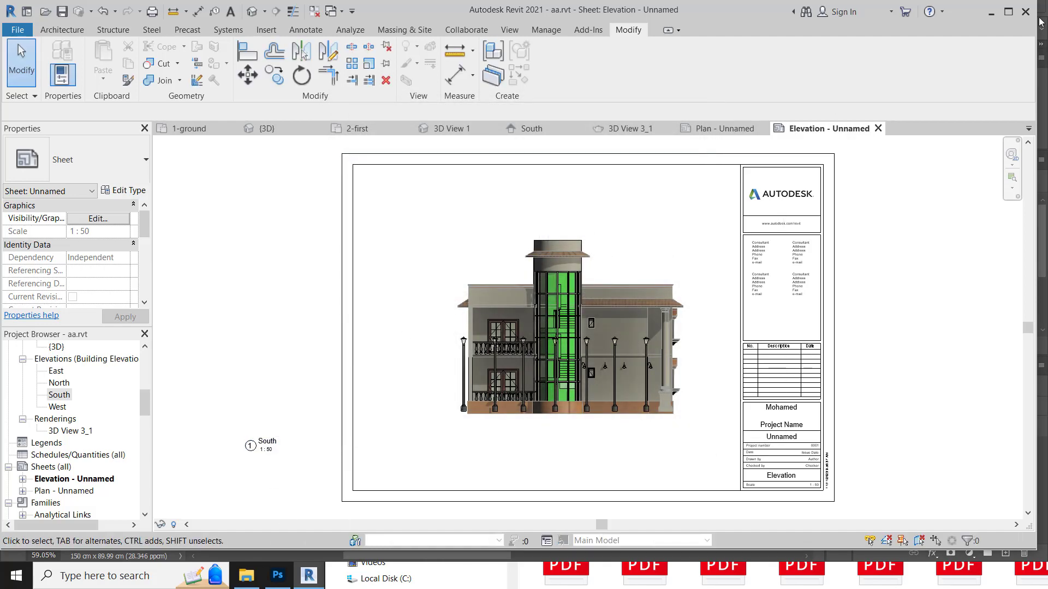
Switch to Photoshop and open the image Elevation - Sheet - Elevation - Unnamed.jpg from the Desktop
{"action": "left_click", "coordinate": [991, 11]}
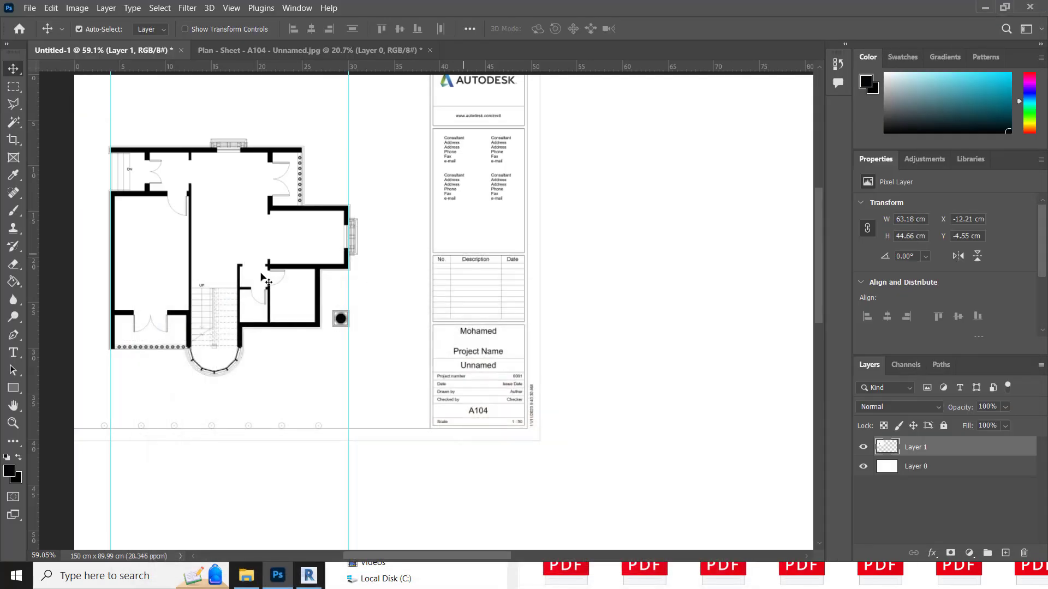
{"action": "left_click", "coordinate": [30, 8]}
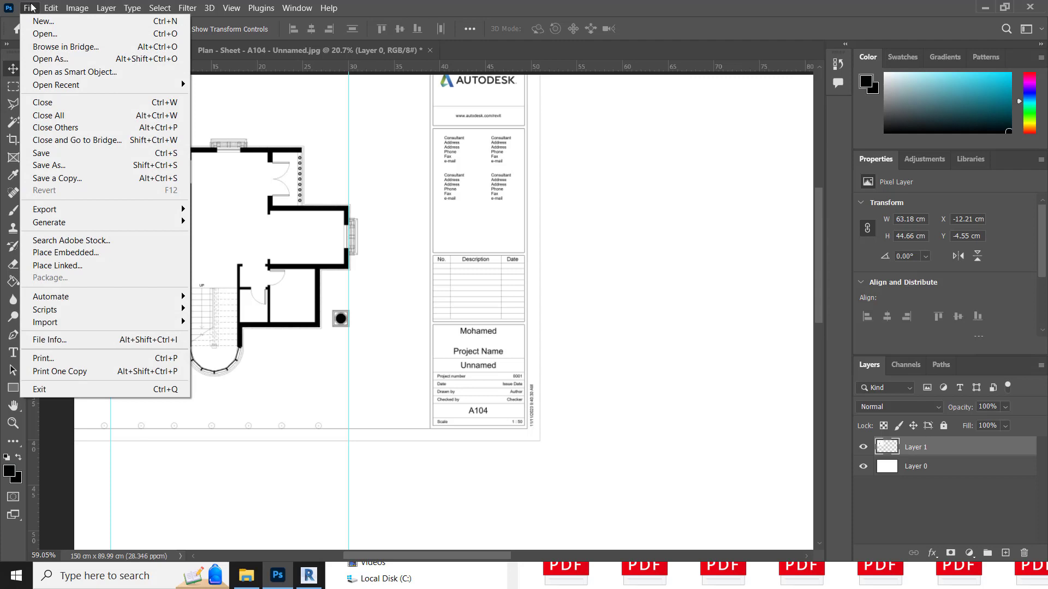
{"action": "left_click", "coordinate": [43, 31]}
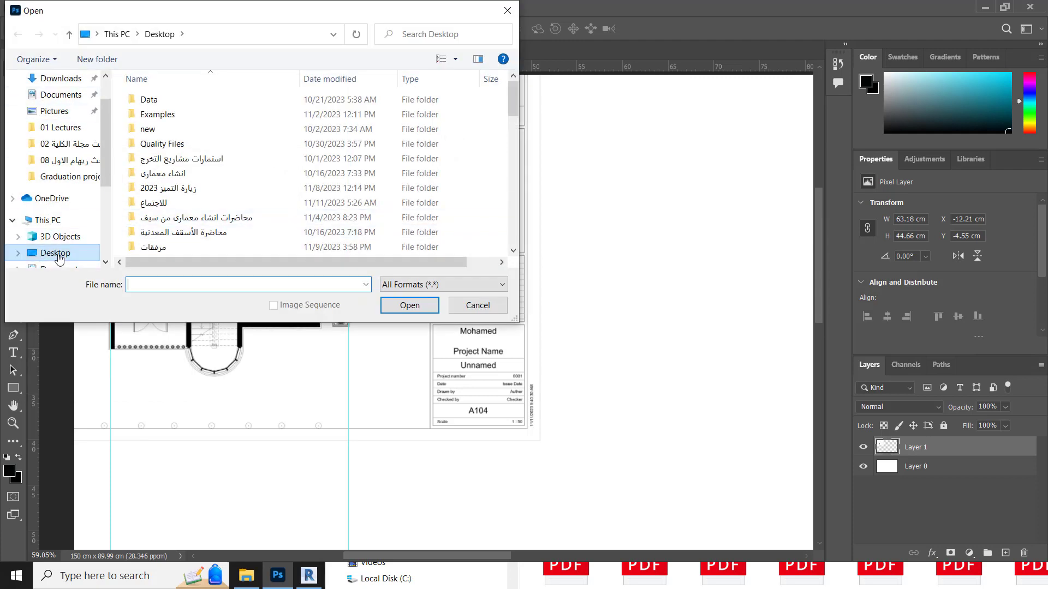
{"action": "left_click", "coordinate": [139, 287]}
{"action": "type", "text": "el"}
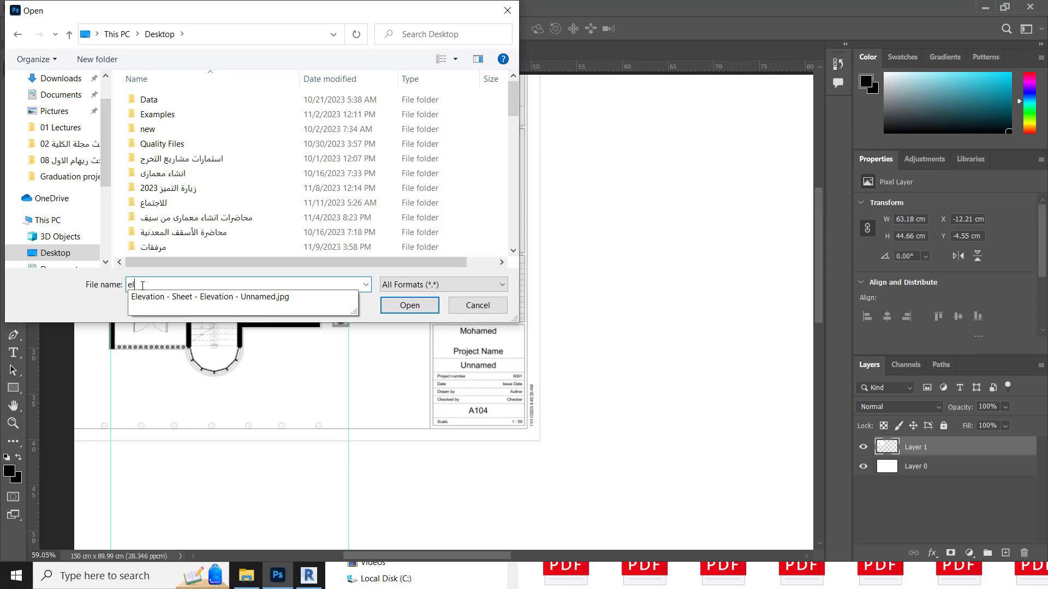
{"action": "left_click", "coordinate": [206, 297]}
{"action": "left_click", "coordinate": [423, 306]}
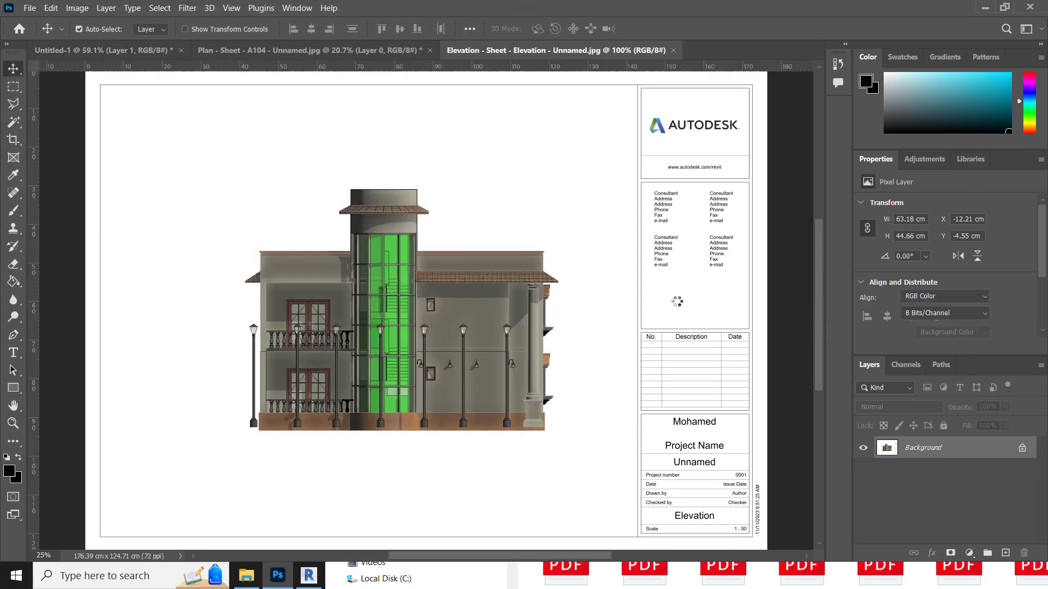
Unlock the background layer of the elevation image
{"action": "scroll", "coordinate": [676, 324], "scroll_direction": "down", "scroll_amount": 1}
{"action": "scroll", "coordinate": [676, 326], "scroll_direction": "up", "scroll_amount": 1}
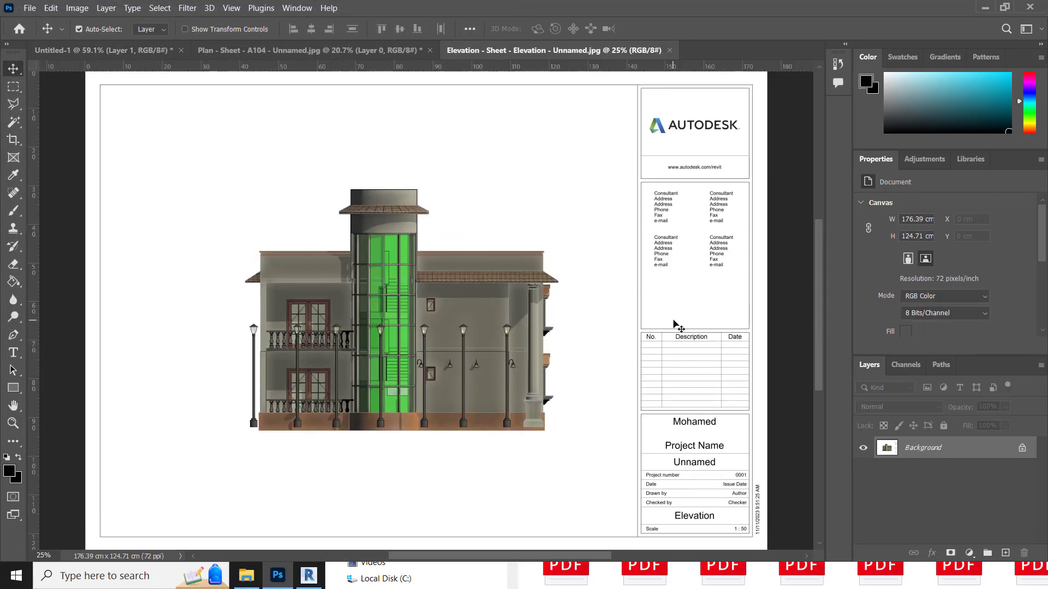
{"action": "left_click", "coordinate": [1022, 448]}
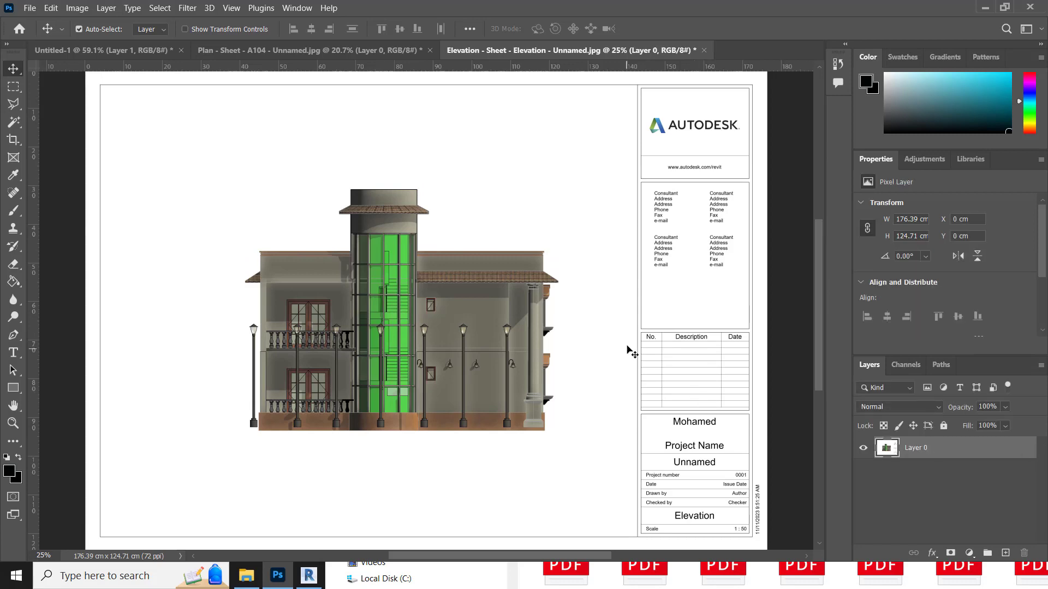
Crop the elevation image closely around the building to about 86.3 × 69.8 cm, with Delete Cropped Pixels enabled
{"action": "scroll", "coordinate": [614, 344], "scroll_direction": "down", "scroll_amount": 2, "text": "alt"}
{"action": "scroll", "coordinate": [612, 342], "scroll_direction": "up", "scroll_amount": 2, "text": "alt"}
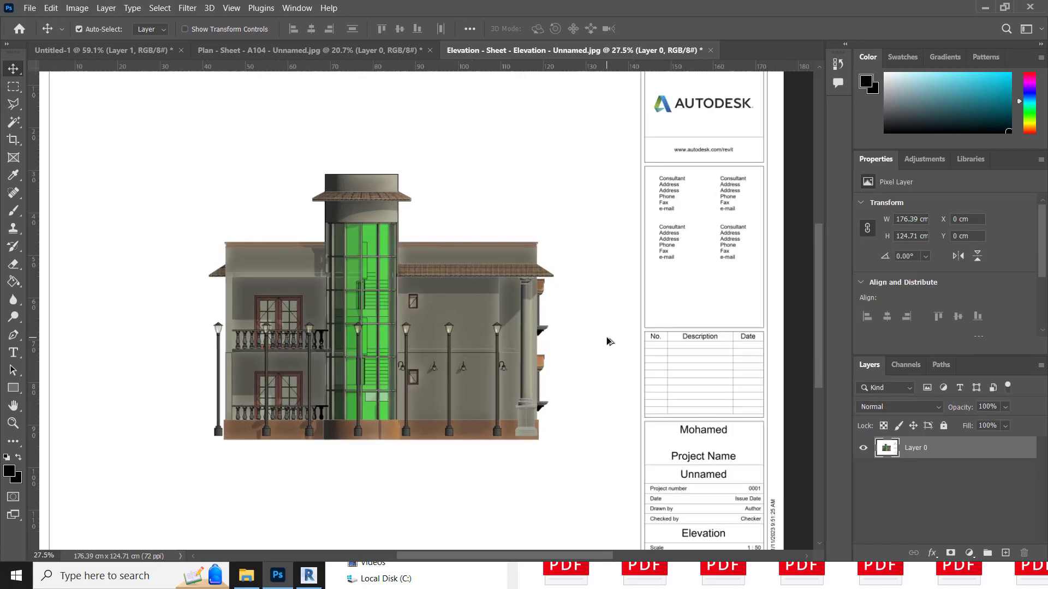
{"action": "scroll", "coordinate": [609, 342], "scroll_direction": "down", "scroll_amount": 1, "text": "alt"}
{"action": "scroll", "coordinate": [610, 341], "scroll_direction": "up", "scroll_amount": 4, "text": "alt"}
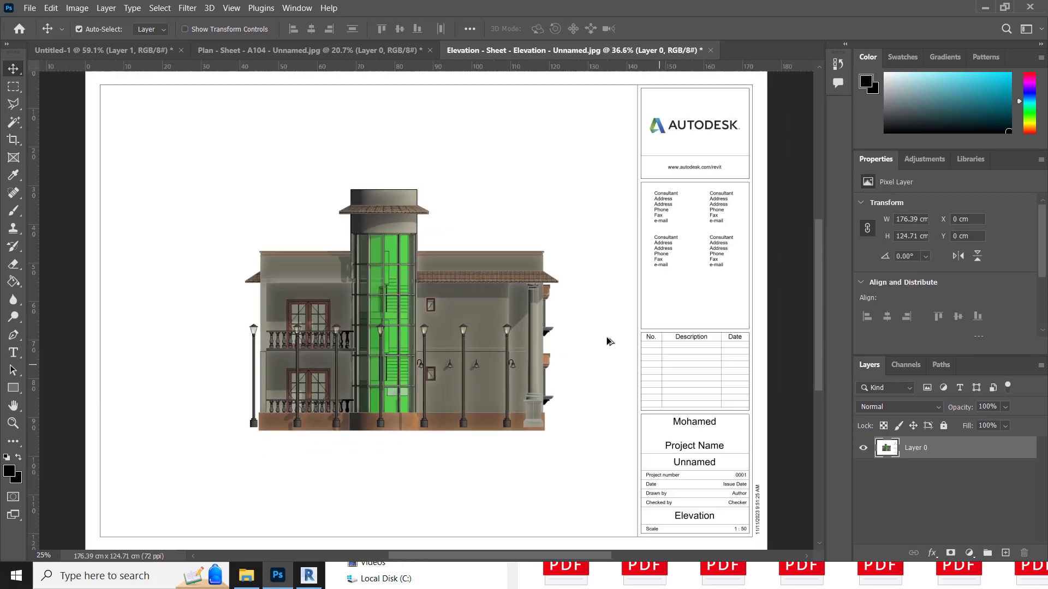
{"action": "scroll", "coordinate": [610, 342], "scroll_direction": "down", "scroll_amount": 4, "text": "alt"}
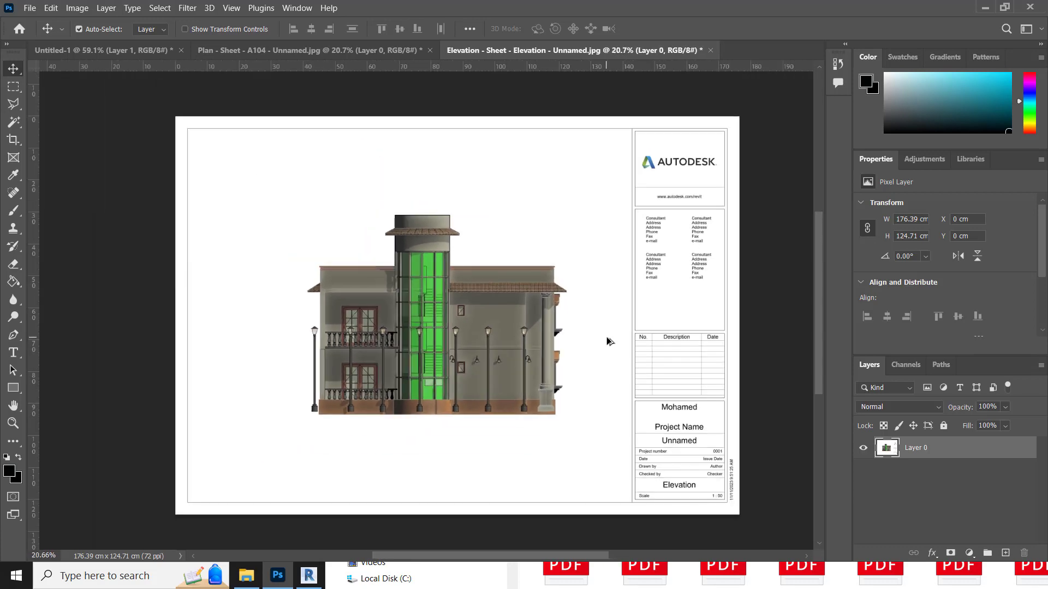
{"action": "left_click", "coordinate": [17, 144]}
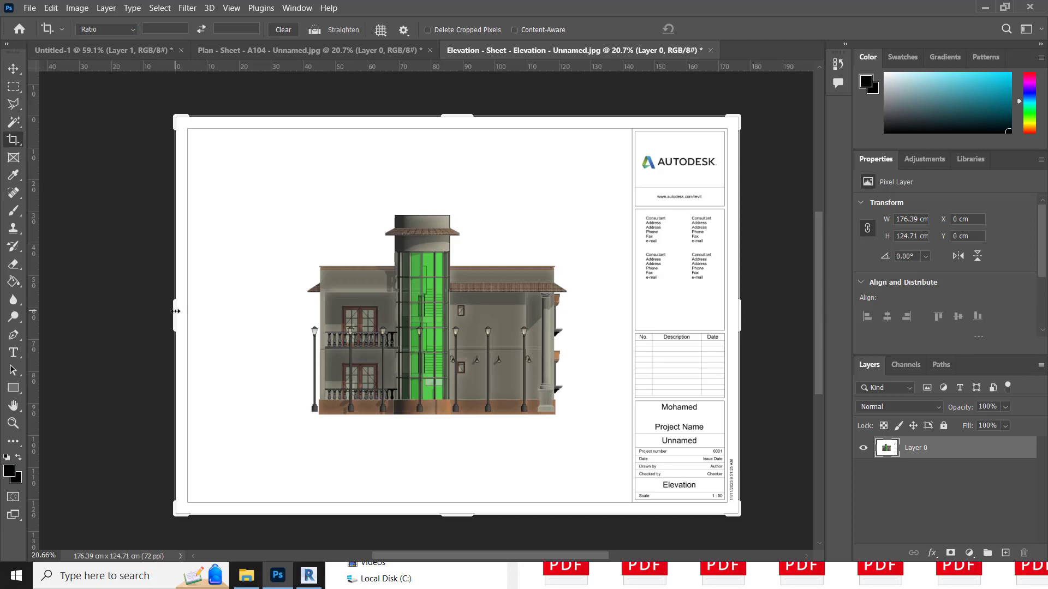
{"action": "left_click_drag", "start_coordinate": [175, 311], "coordinate": [236, 311]}
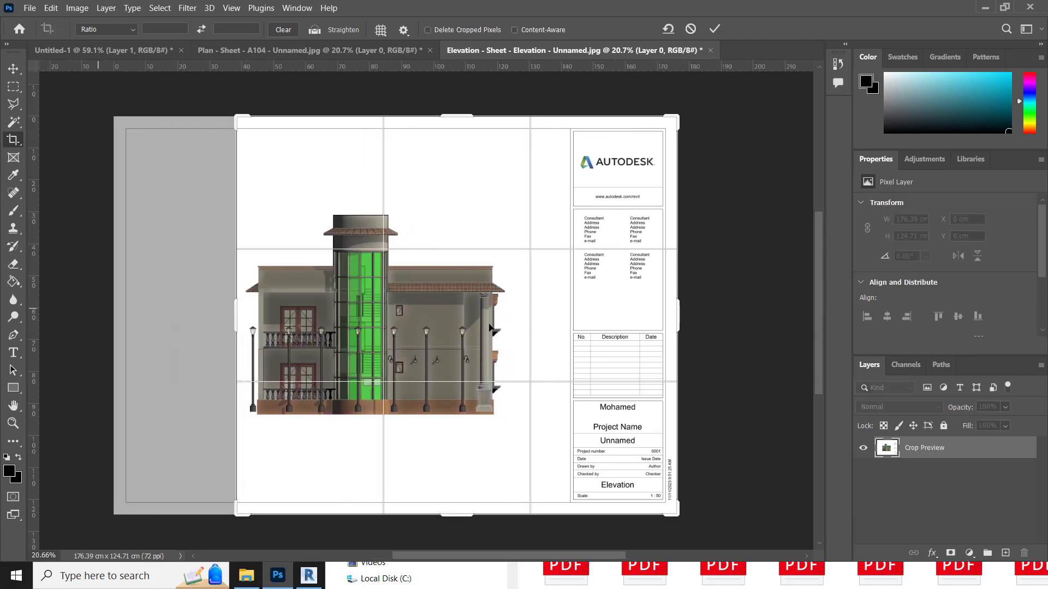
{"action": "left_click_drag", "start_coordinate": [675, 314], "coordinate": [595, 313]}
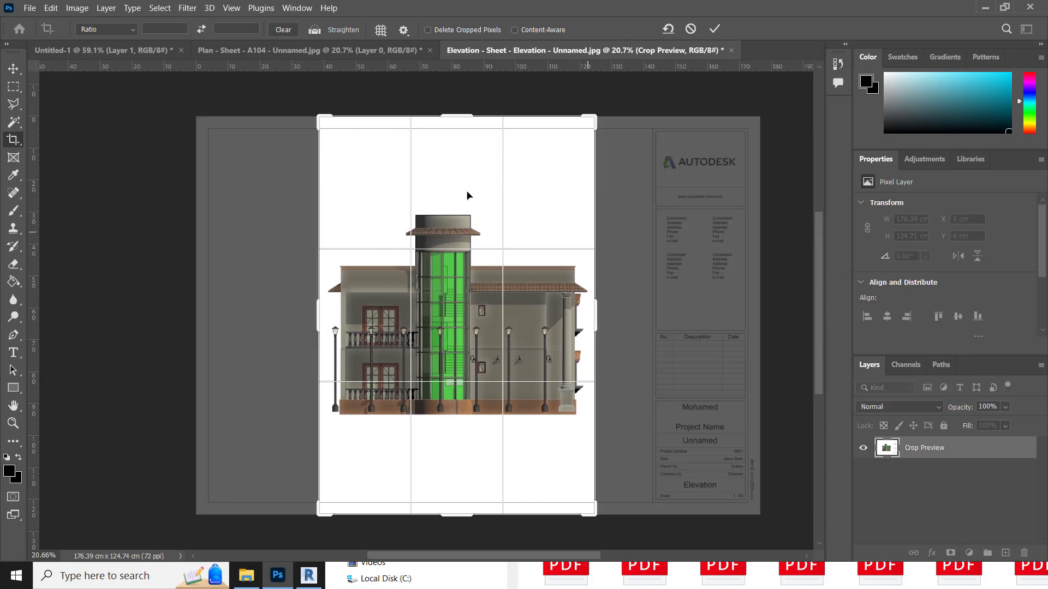
{"action": "left_click", "coordinate": [518, 30]}
{"action": "left_click_drag", "start_coordinate": [460, 514], "coordinate": [468, 473]}
{"action": "left_click_drag", "start_coordinate": [447, 162], "coordinate": [457, 202]}
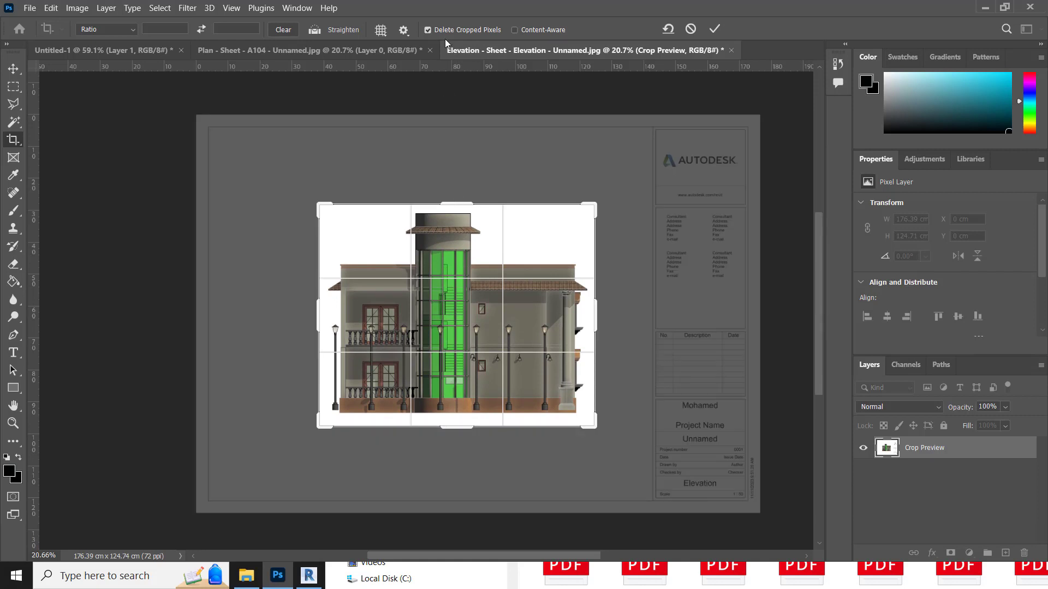
{"action": "left_click", "coordinate": [715, 30]}
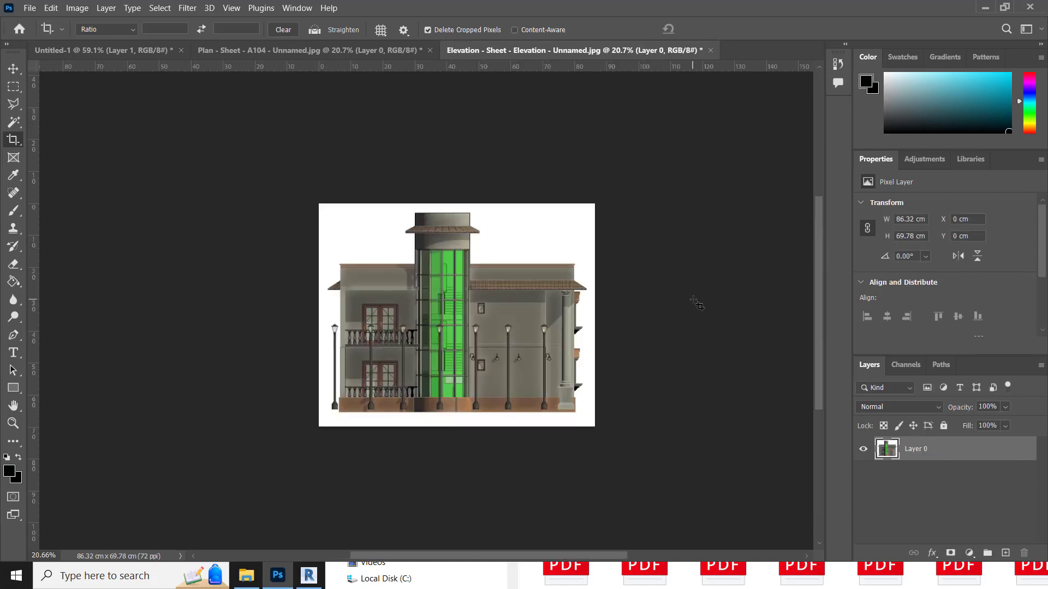
Examine the sheet area retained outside the crop of the Plan image, and return to the Elevation image
{"action": "left_click", "coordinate": [306, 51]}
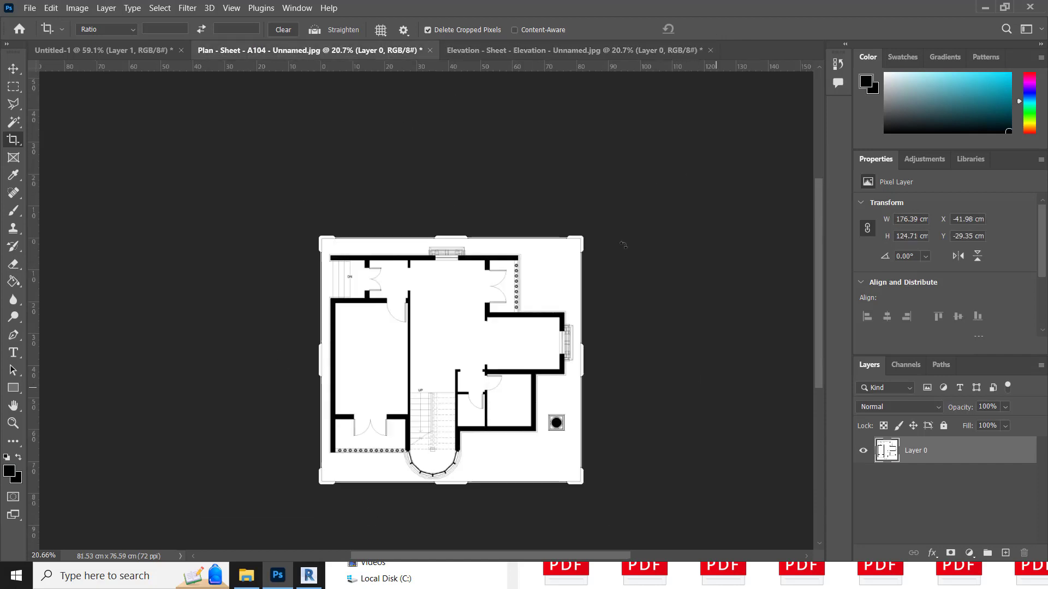
{"action": "left_click", "coordinate": [711, 210]}
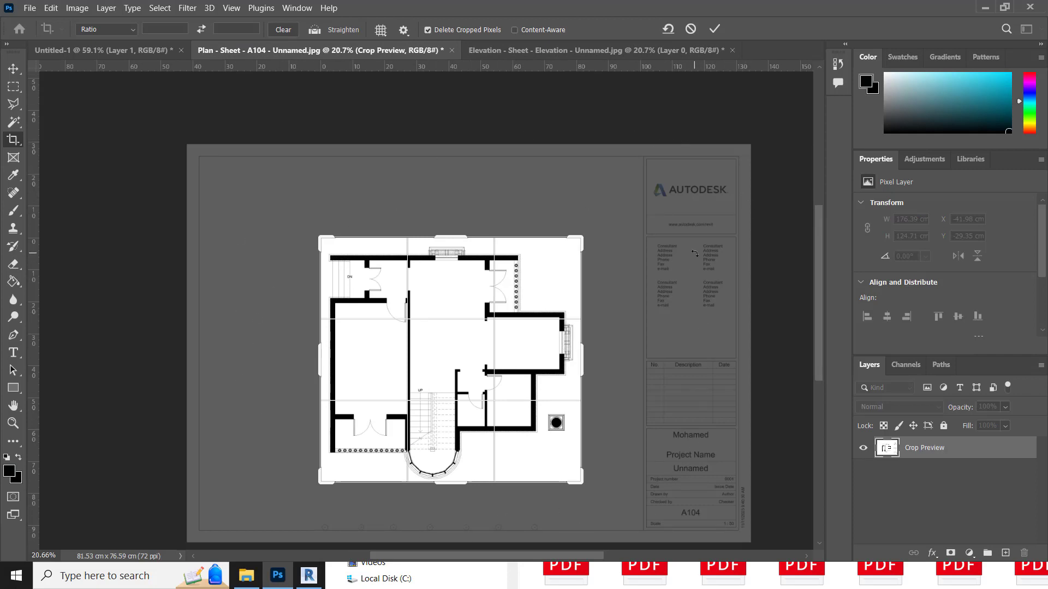
{"action": "left_click", "coordinate": [507, 45]}
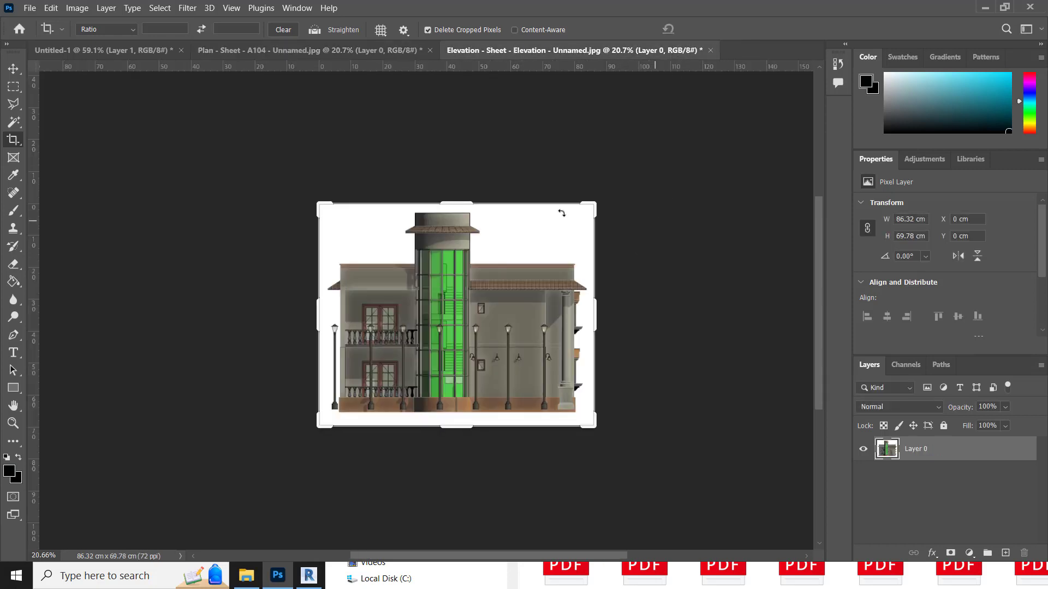
Activate the Move tool and hide Layer 1 with the plan sheet in the Untitled-1 document
{"action": "left_click", "coordinate": [13, 69]}
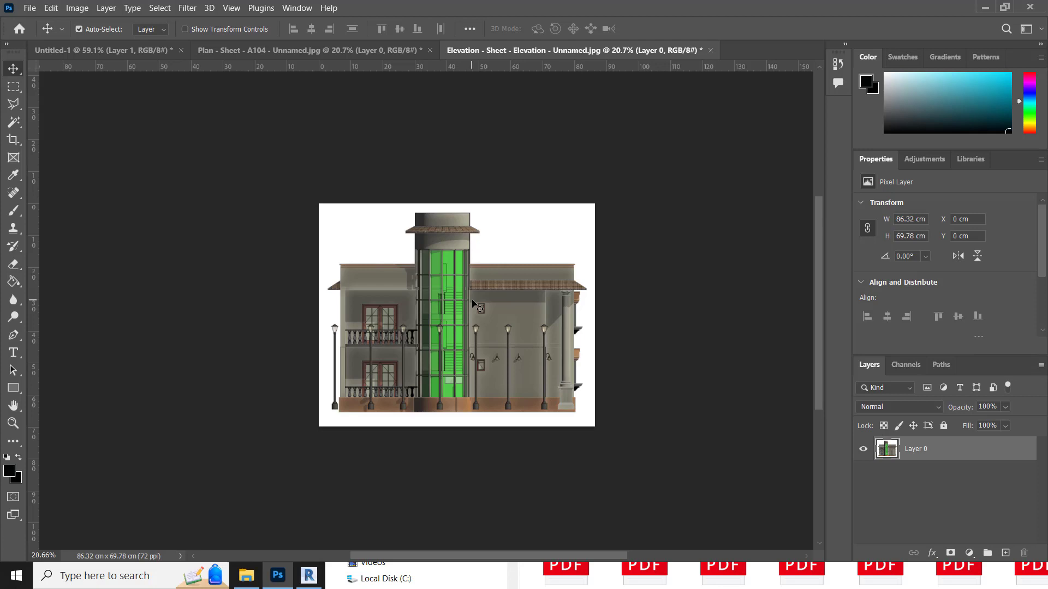
{"action": "left_click", "coordinate": [128, 51]}
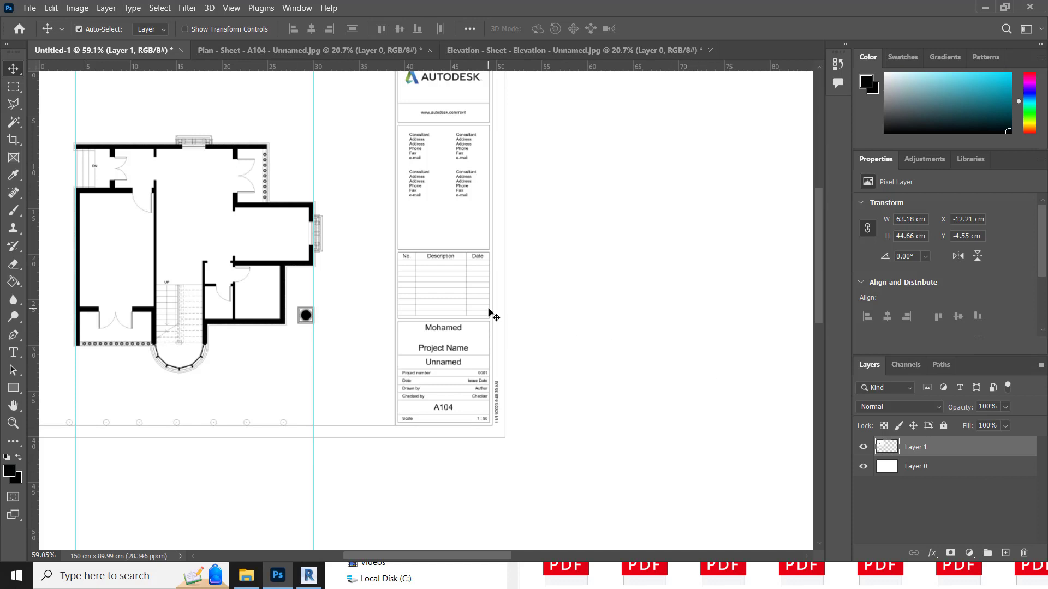
{"action": "left_click", "coordinate": [864, 448]}
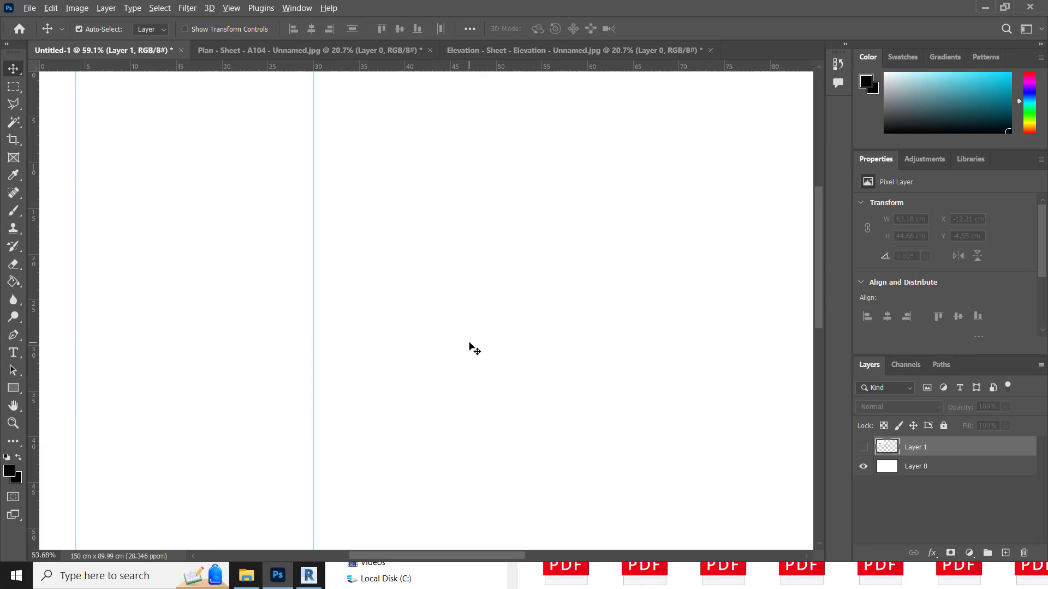
{"action": "scroll", "coordinate": [474, 349], "scroll_direction": "down", "scroll_amount": 1, "text": "alt"}
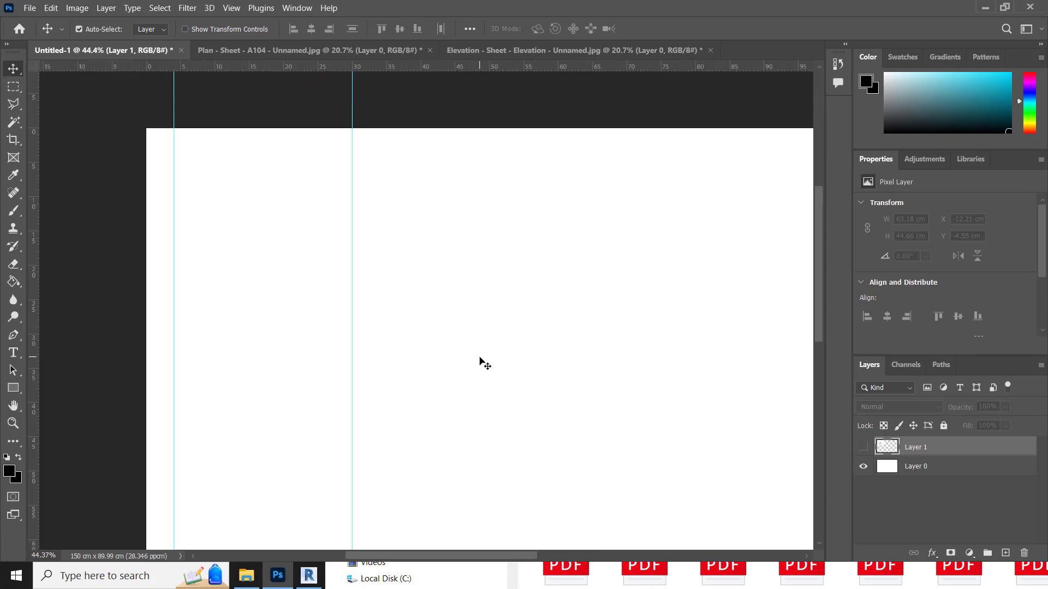
Fill Layer 0 with the pink foreground colour #f80e60 using the Paint Bucket
{"action": "left_click", "coordinate": [14, 282]}
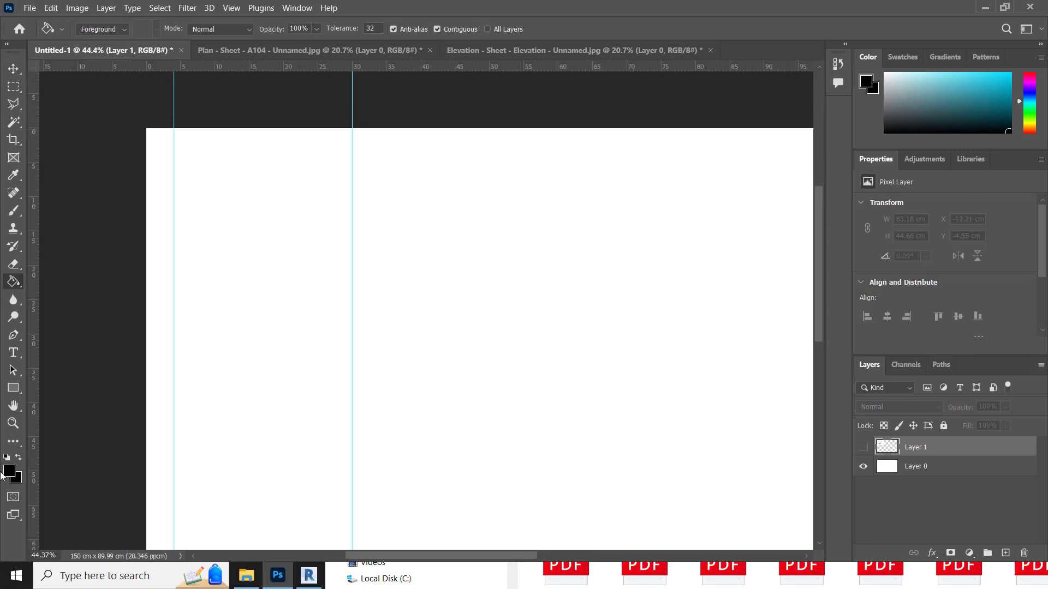
{"action": "left_click", "coordinate": [8, 472]}
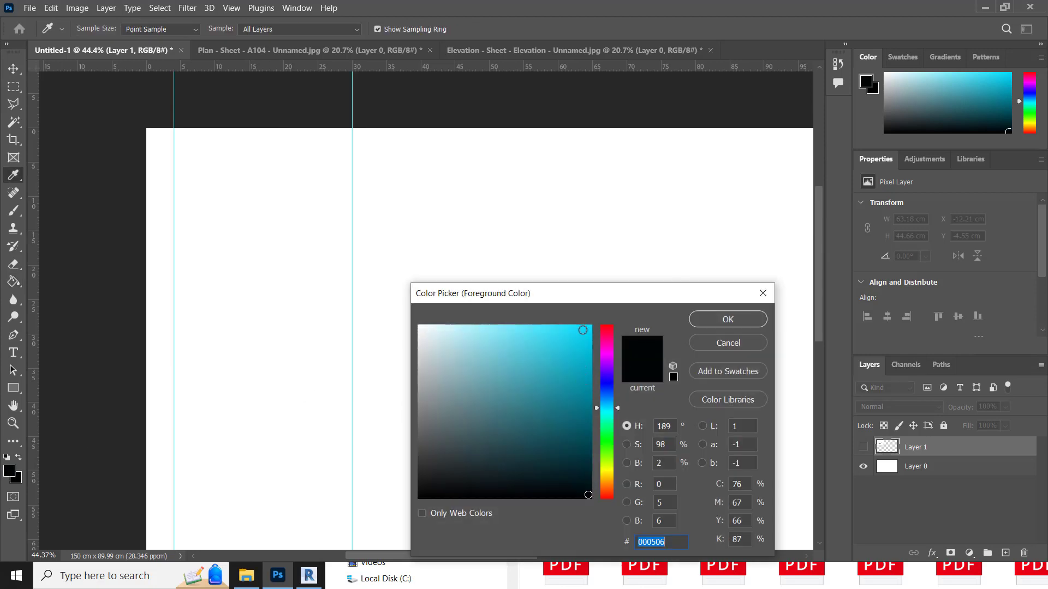
{"action": "left_click", "coordinate": [581, 330]}
{"action": "left_click", "coordinate": [607, 336]}
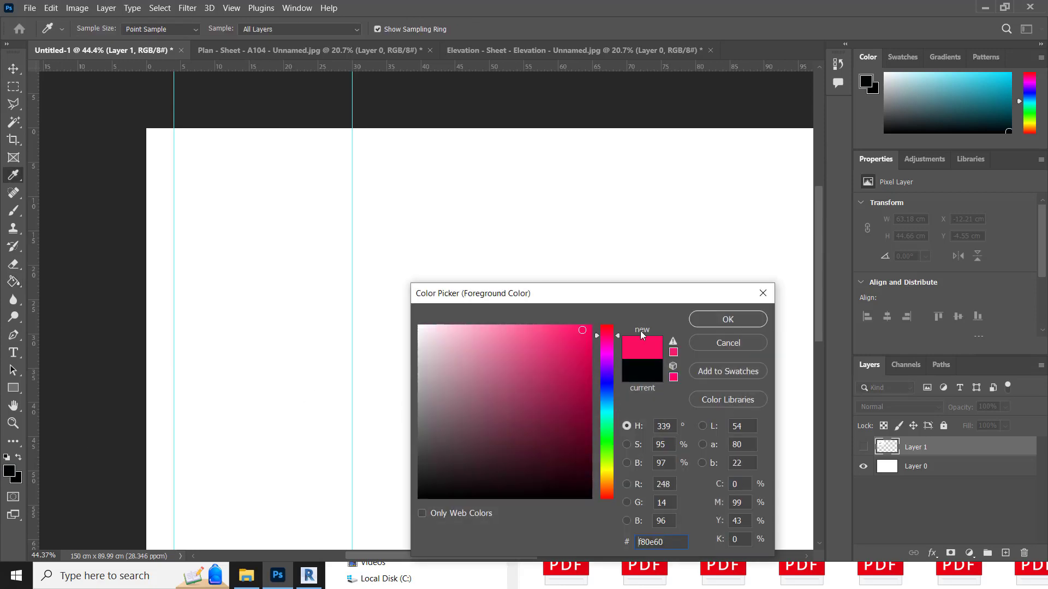
{"action": "left_click", "coordinate": [727, 320]}
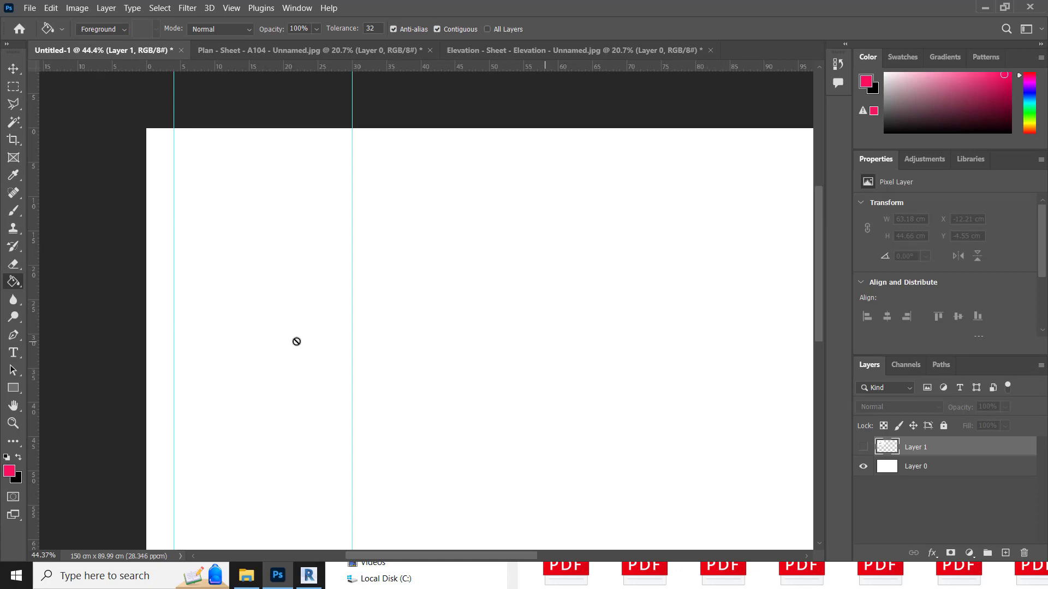
{"action": "left_click", "coordinate": [556, 291]}
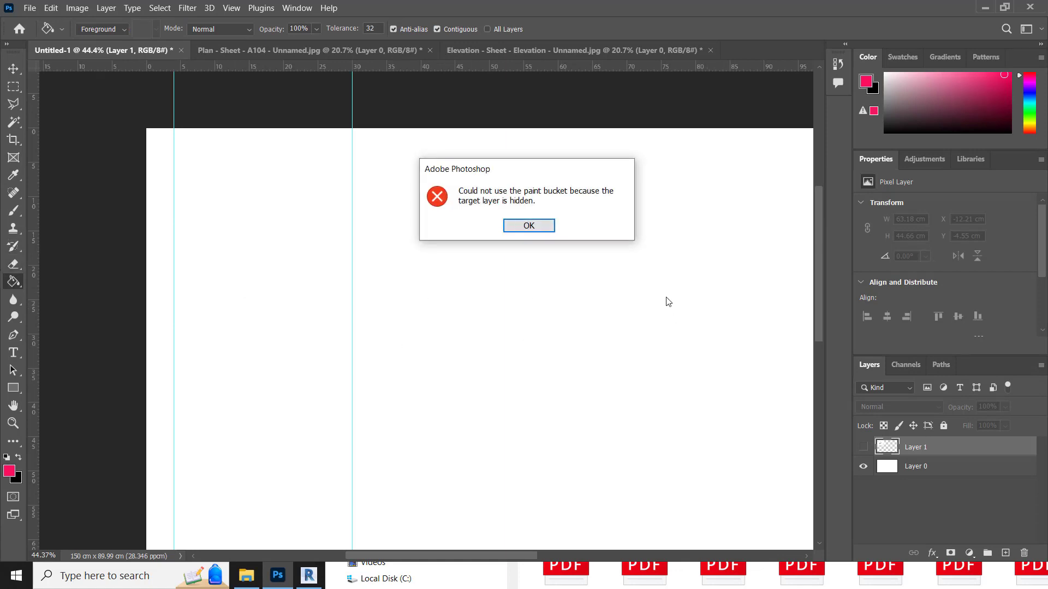
{"action": "left_click", "coordinate": [529, 226]}
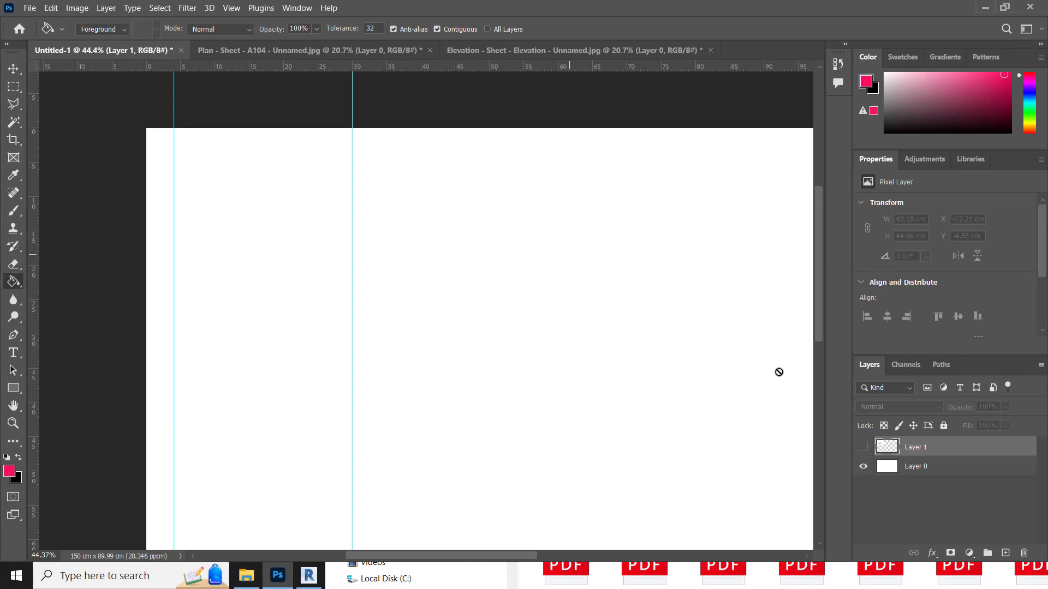
{"action": "left_click", "coordinate": [931, 467]}
{"action": "left_click", "coordinate": [629, 297]}
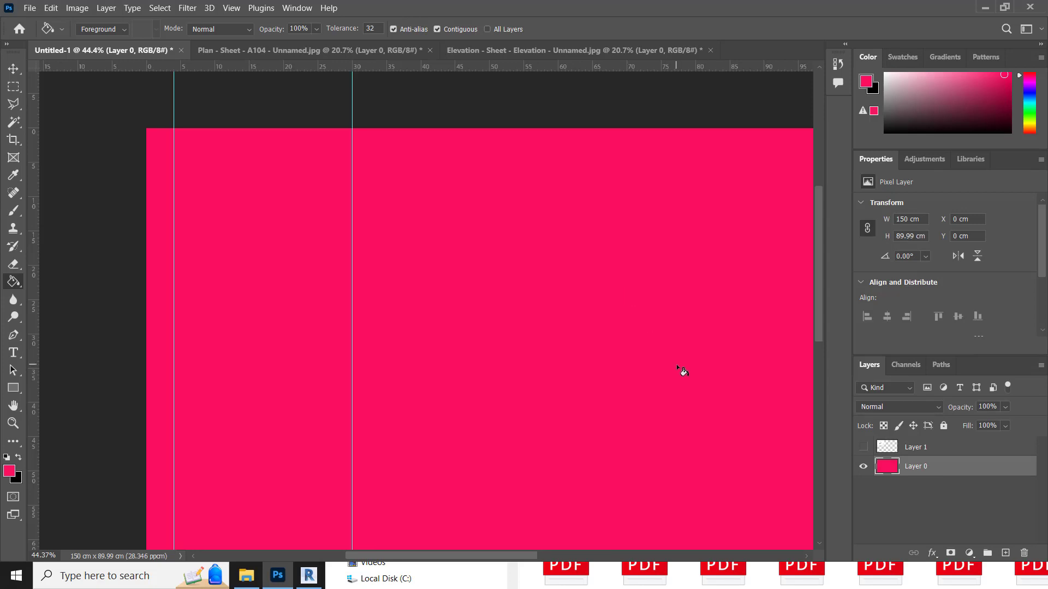
Copy the cropped plan layer from the Plan image into the Untitled-1 document as a new layer
{"action": "left_click", "coordinate": [247, 48]}
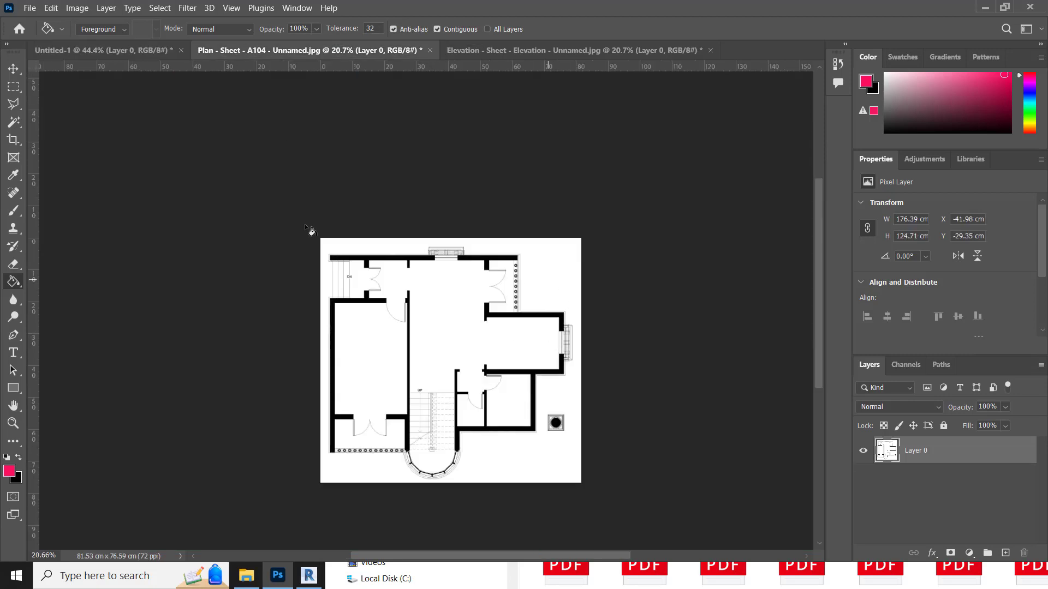
{"action": "left_click", "coordinate": [15, 70]}
{"action": "left_click_drag", "start_coordinate": [545, 280], "coordinate": [558, 338]}
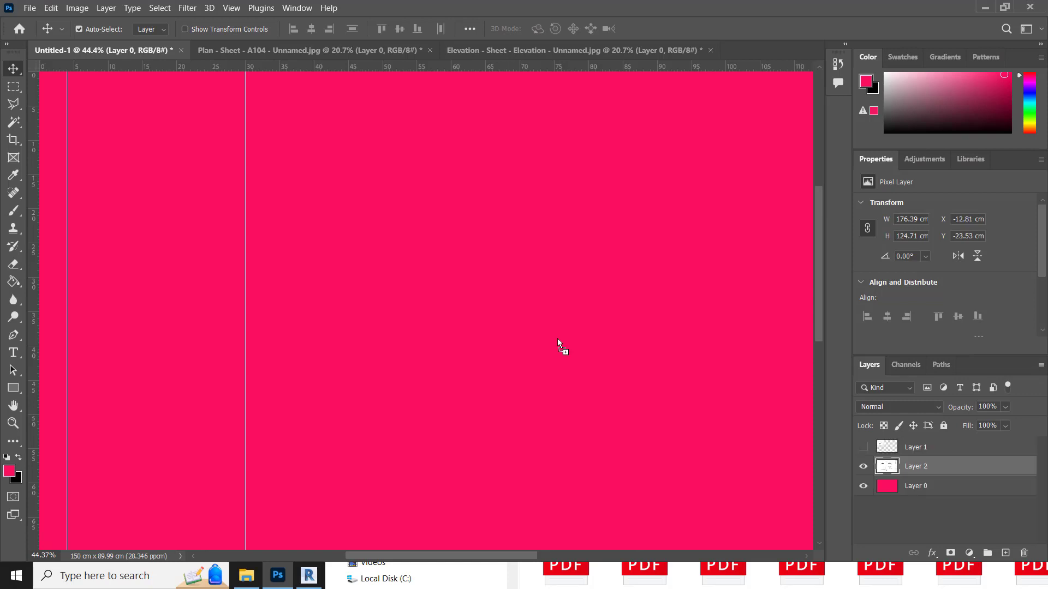
{"action": "scroll", "coordinate": [560, 344], "scroll_direction": "down", "scroll_amount": 5, "text": "alt"}
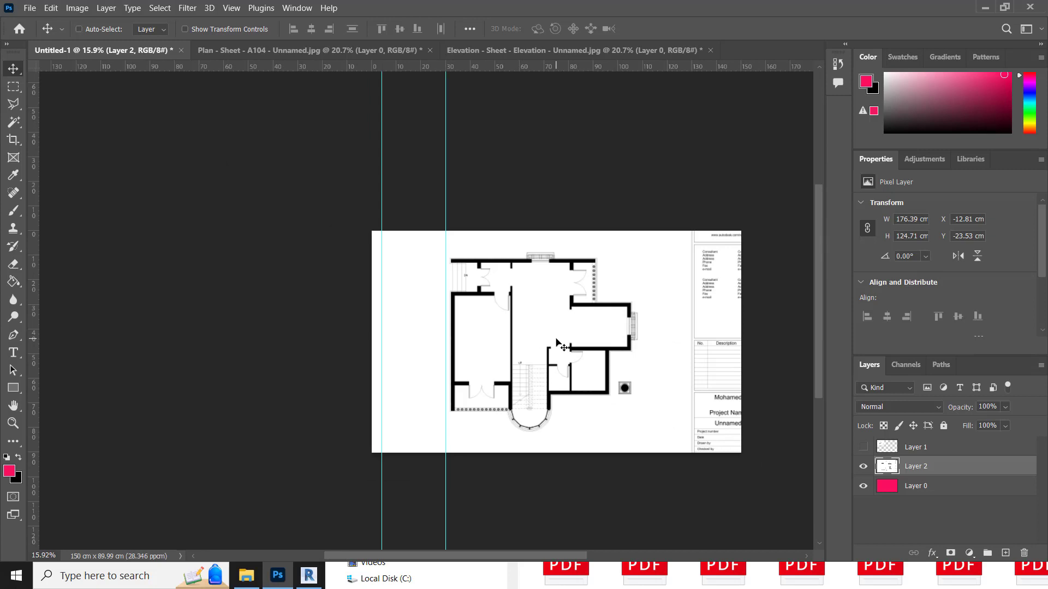
Scale the plan sheet layer down to 38.71% and place it inside the canvas, right of the centre
{"action": "key", "text": "ctrl+t"}
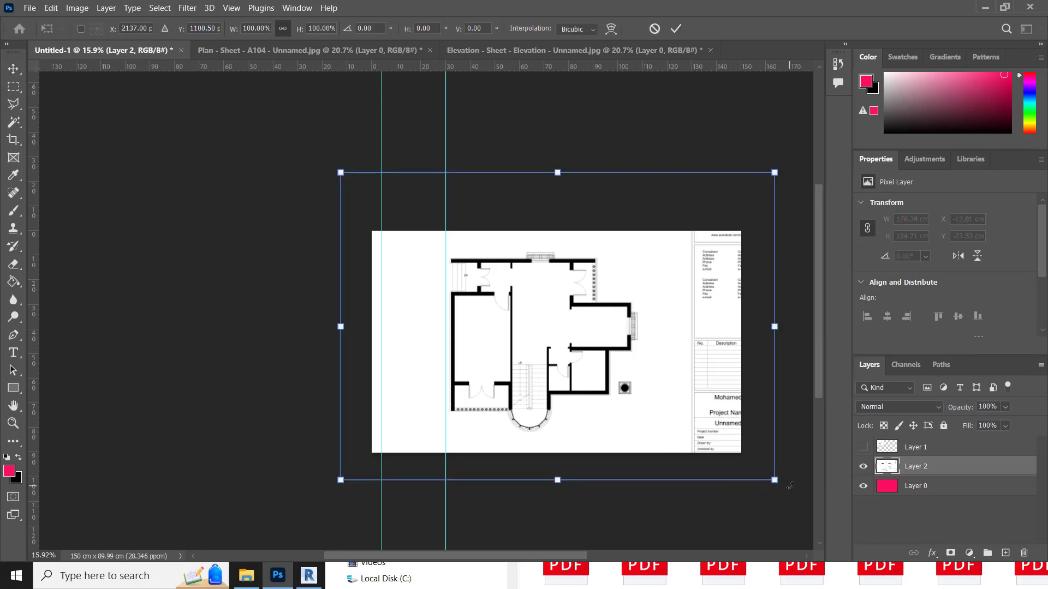
{"action": "left_click_drag", "start_coordinate": [775, 481], "coordinate": [508, 292]}
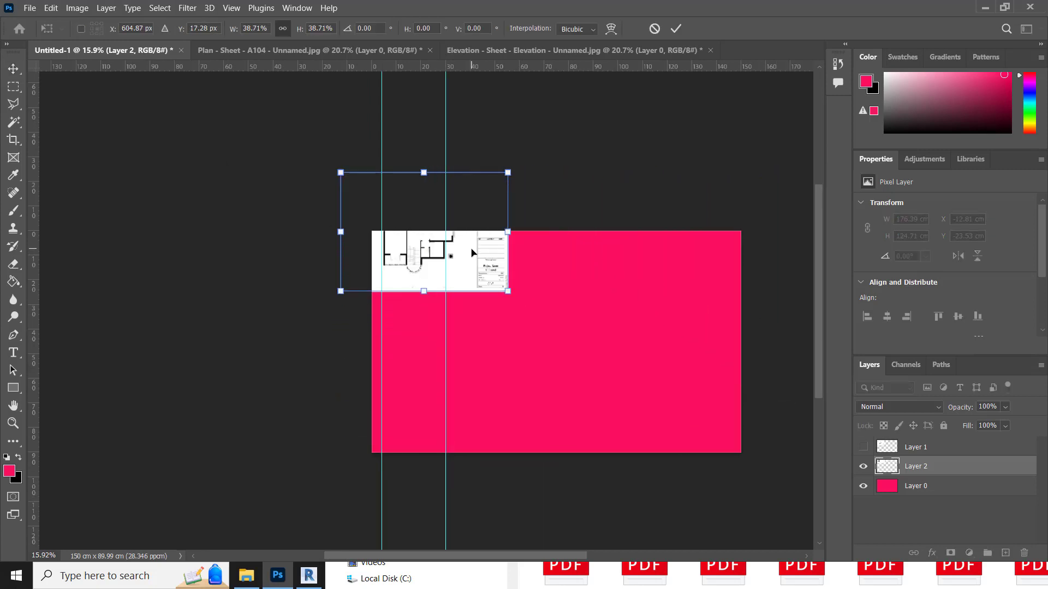
{"action": "left_click_drag", "start_coordinate": [471, 247], "coordinate": [636, 315]}
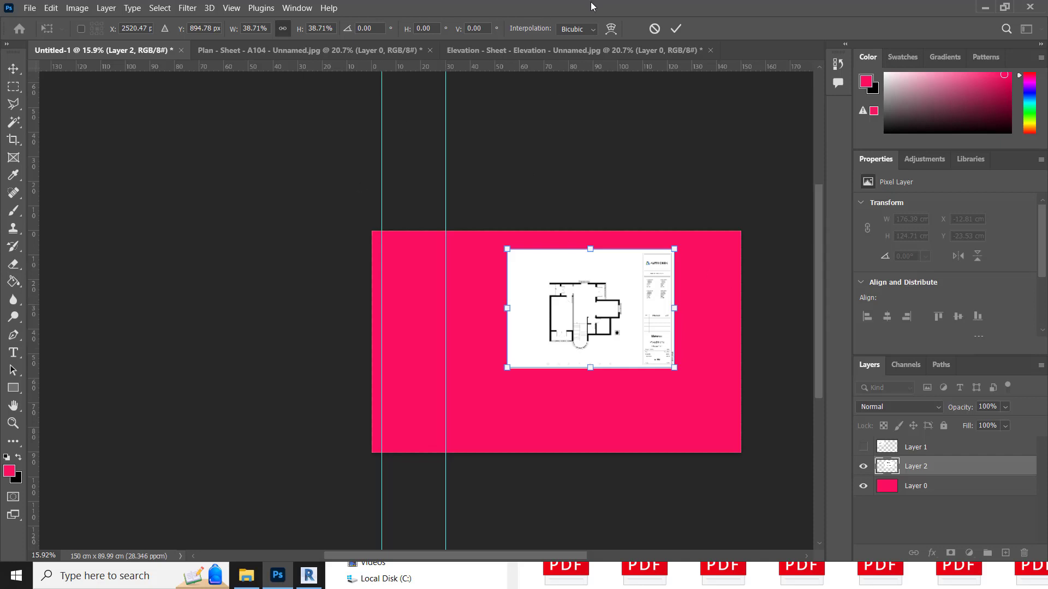
{"action": "left_click", "coordinate": [674, 29]}
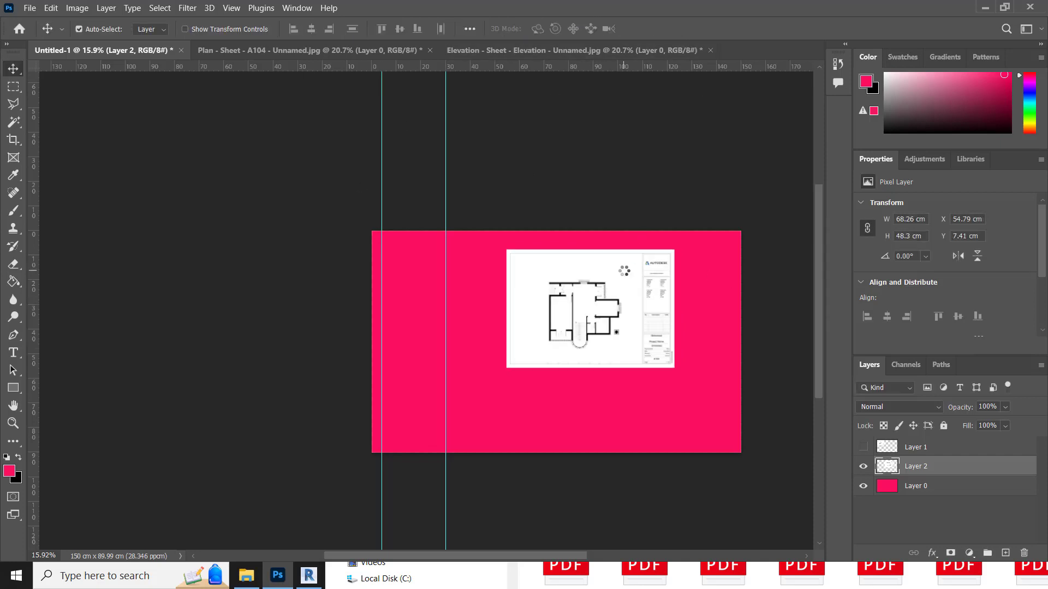
Delete the plan sheet layer Layer 2 from Untitled-1 and return to the Elevation image
{"action": "key", "text": "Delete"}
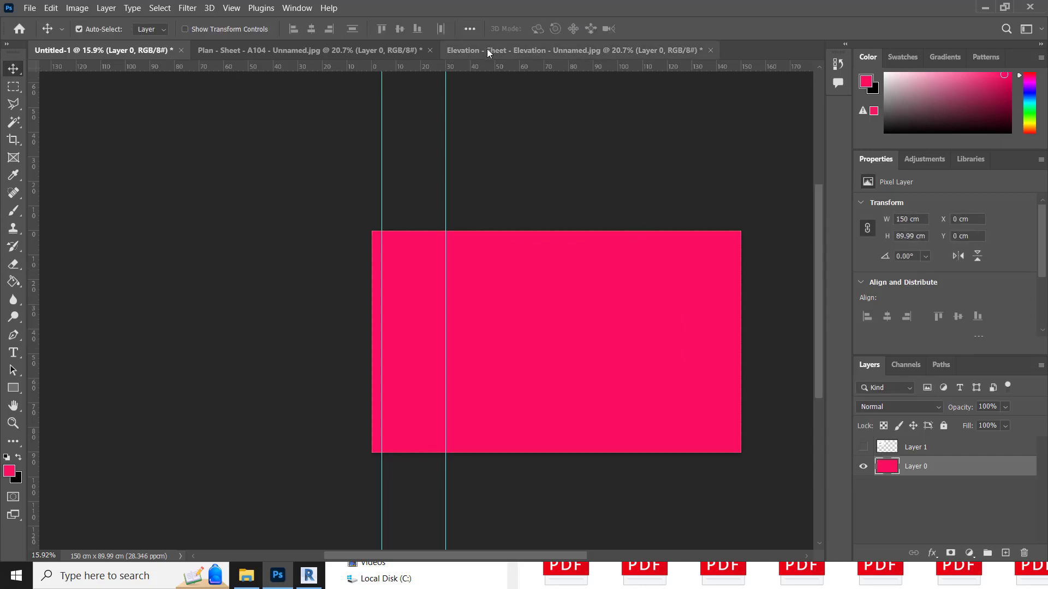
{"action": "left_click", "coordinate": [486, 48]}
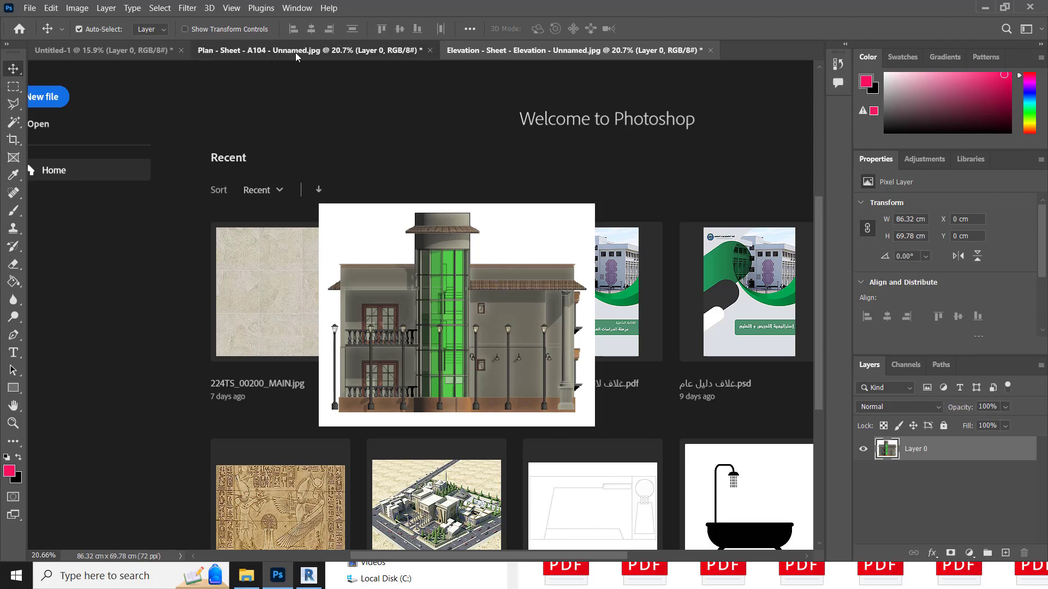
{"action": "key", "text": "alt+Tab"}
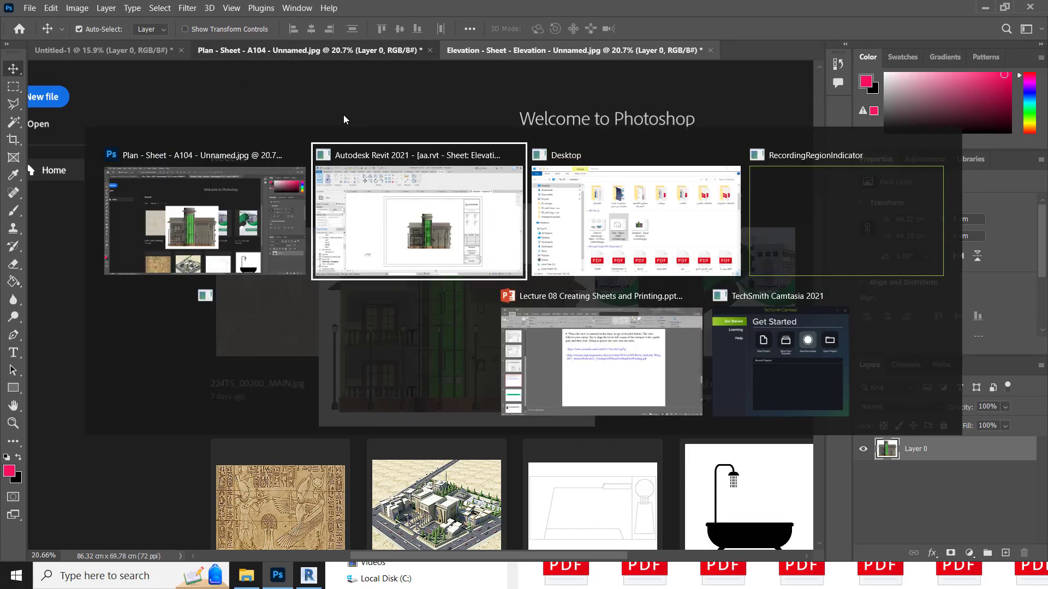
{"action": "key", "text": "alt+Tab"}
{"action": "key", "text": "alt+Tab"}
{"action": "key", "text": "alt+Tab"}
{"action": "key", "text": "alt+Tab"}
{"action": "key", "text": "alt+Tab"}
{"action": "key", "text": "alt+Tab"}
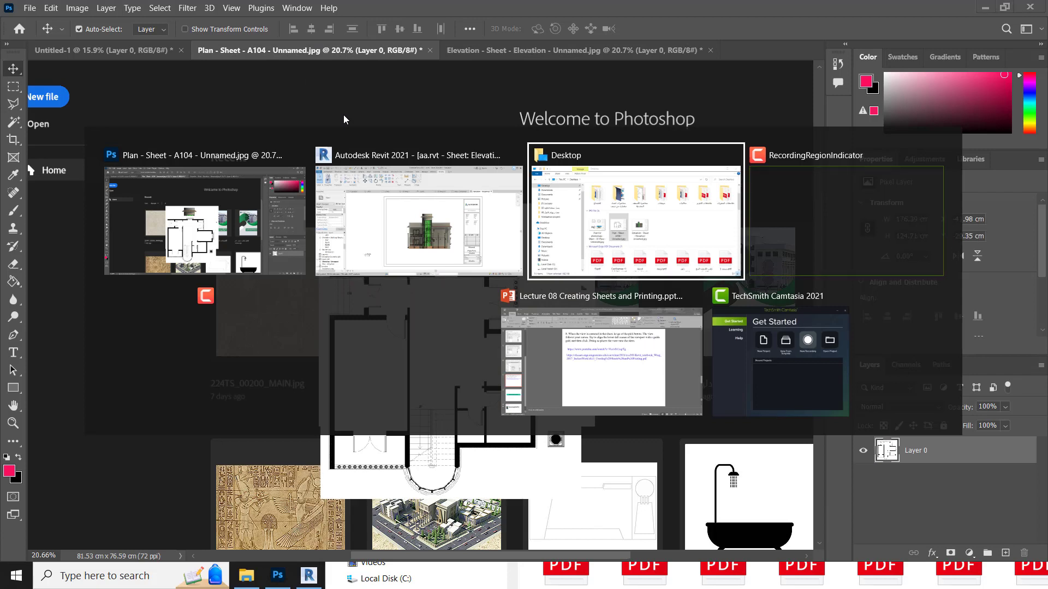
{"action": "key", "text": "alt+Tab"}
{"action": "key", "text": "alt+Tab"}
{"action": "key", "text": "alt+Tab"}
{"action": "key", "text": "alt+Tab"}
{"action": "key", "text": "alt+Tab"}
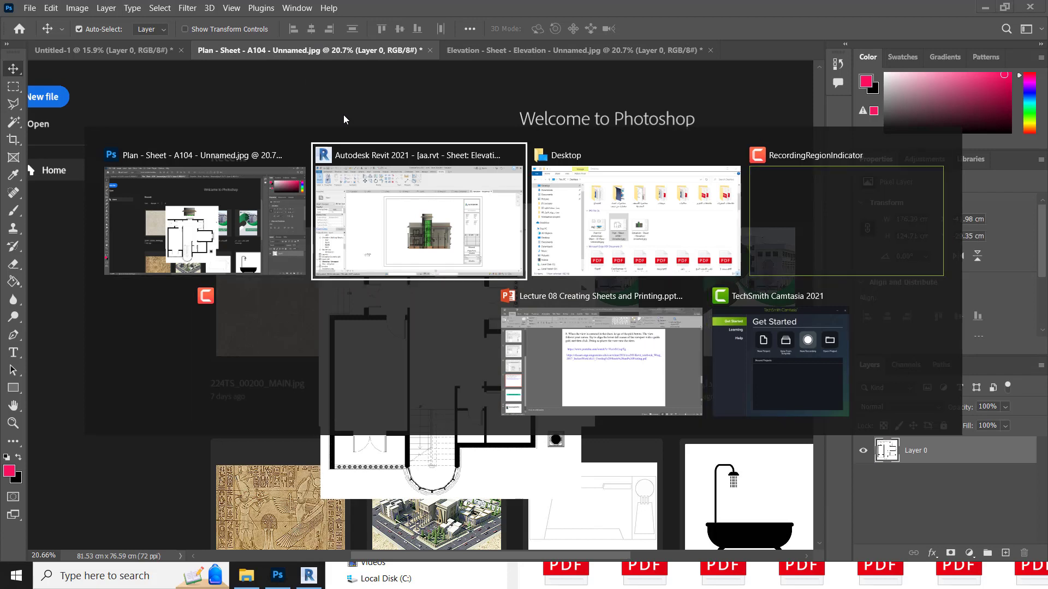
{"action": "key", "text": "alt+Tab"}
{"action": "key", "text": "alt+Tab"}
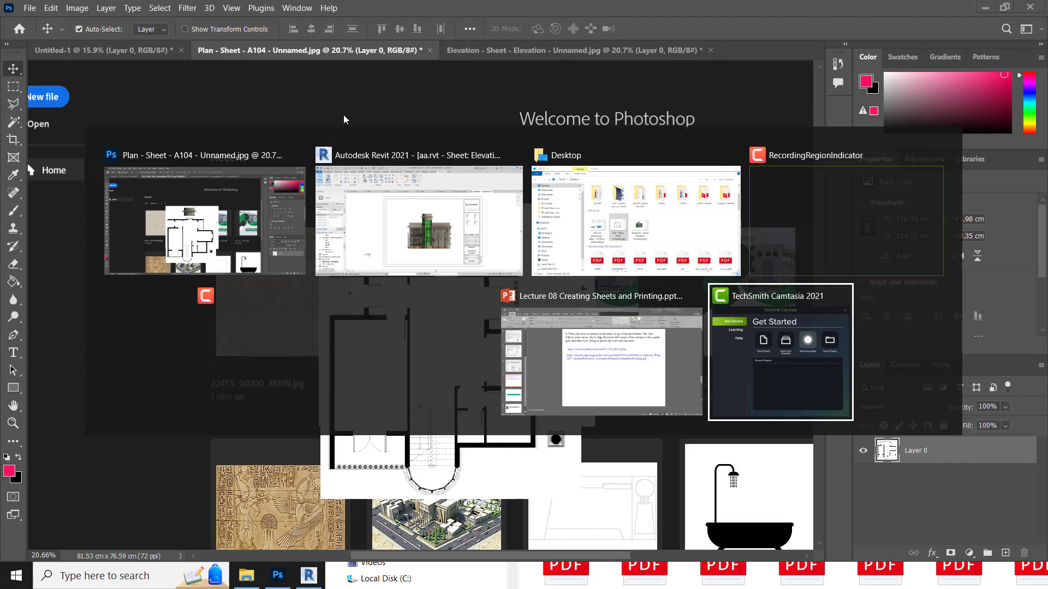
{"action": "left_click", "coordinate": [426, 137]}
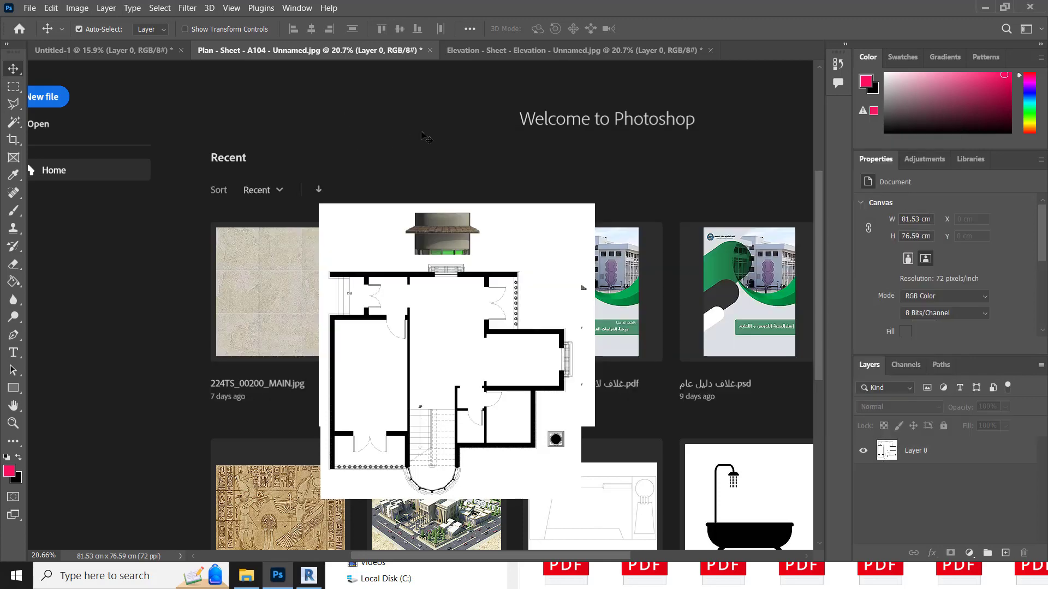
Close the Elevation, Plan and Untitled-1 documents without saving their changes
{"action": "left_click", "coordinate": [488, 50]}
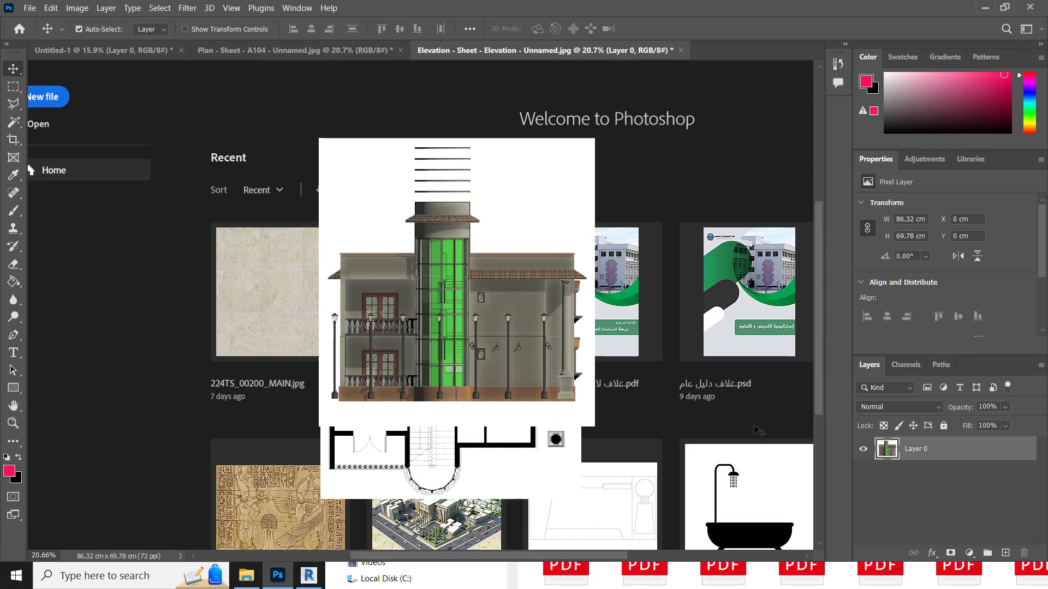
{"action": "scroll", "coordinate": [758, 431], "scroll_direction": "up", "scroll_amount": 4}
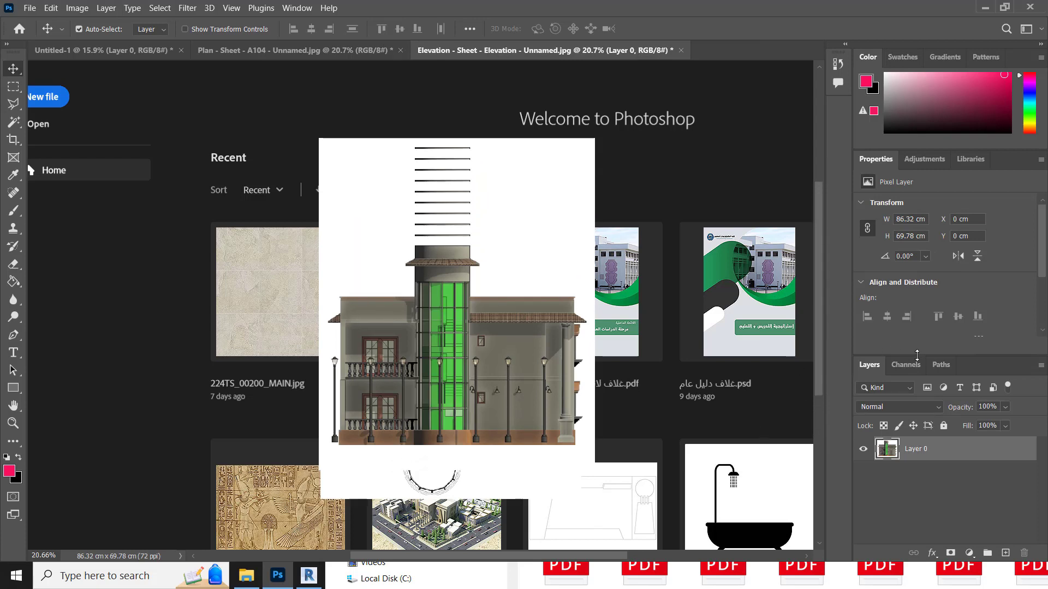
{"action": "left_click", "coordinate": [680, 51]}
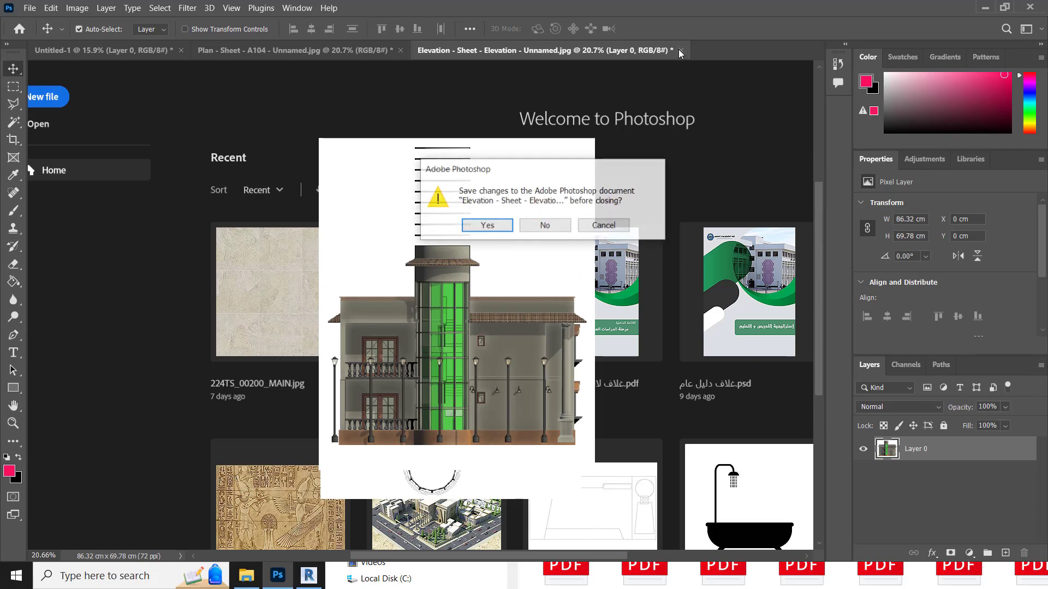
{"action": "left_click", "coordinate": [544, 225]}
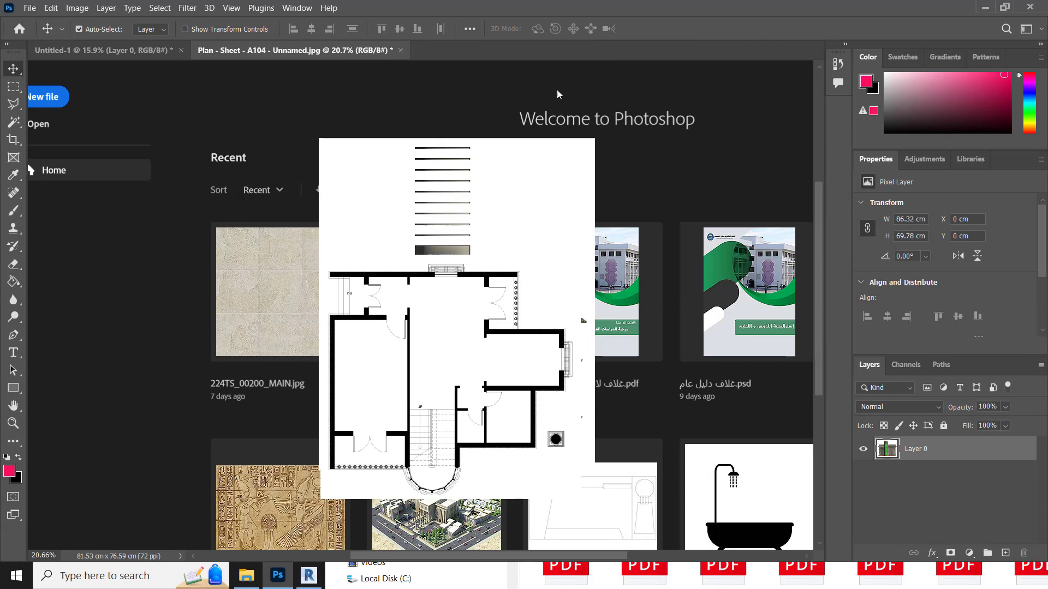
{"action": "left_click", "coordinate": [400, 50]}
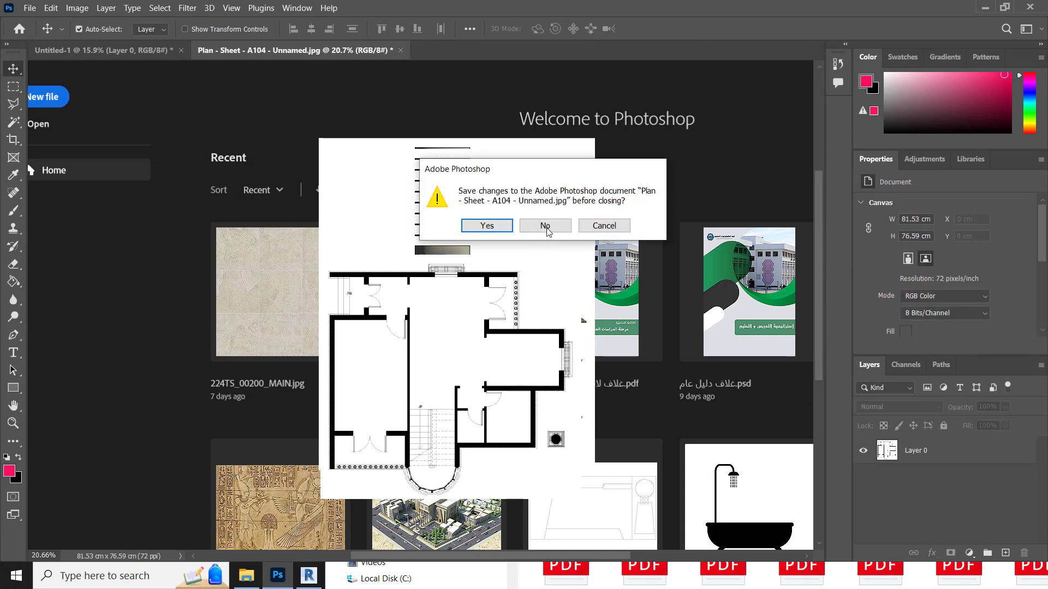
{"action": "left_click", "coordinate": [545, 225]}
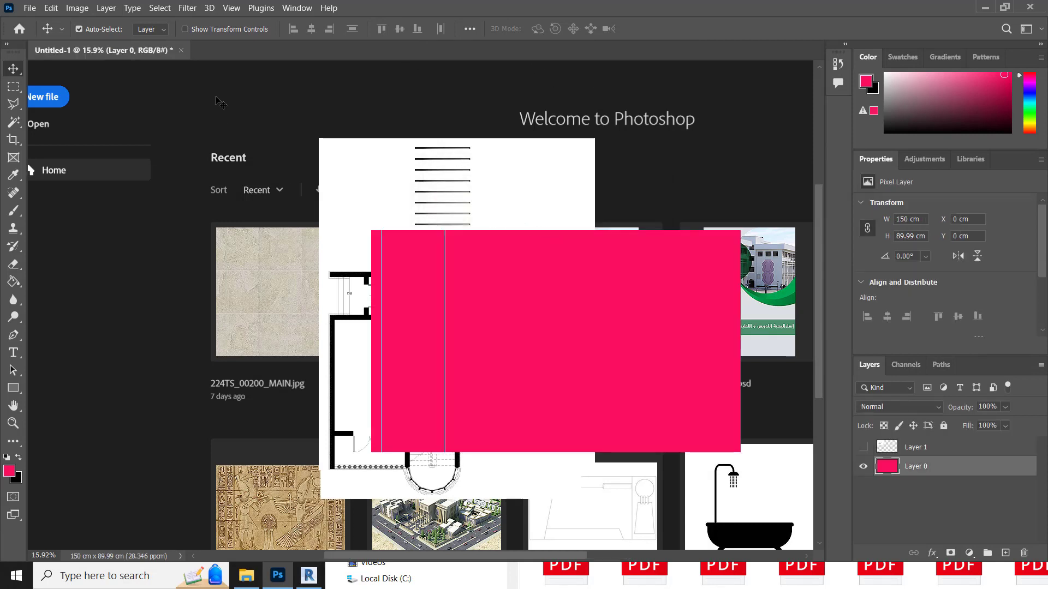
{"action": "left_click", "coordinate": [181, 50]}
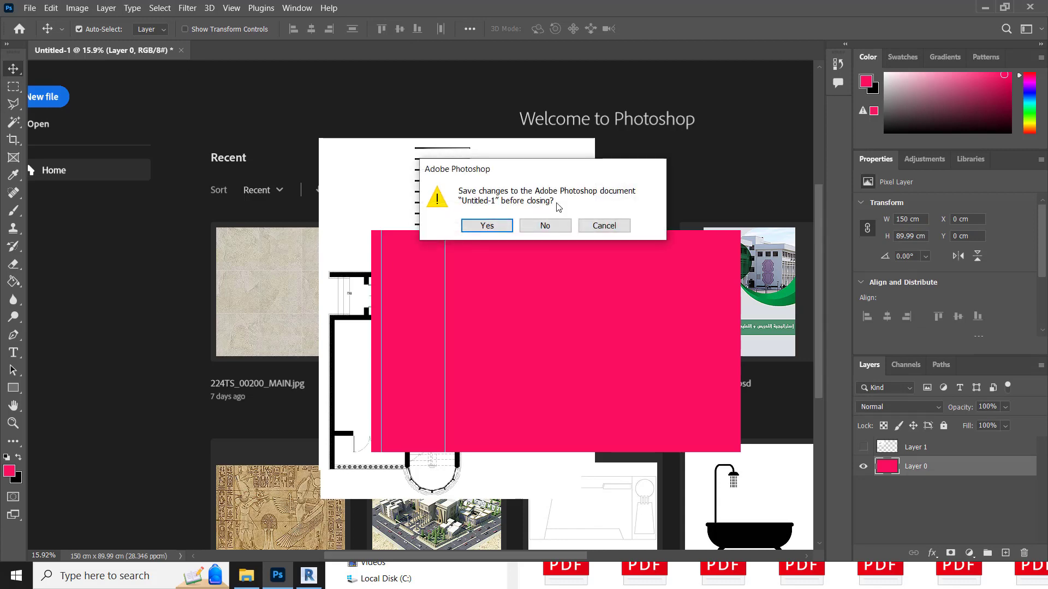
{"action": "left_click", "coordinate": [545, 226]}
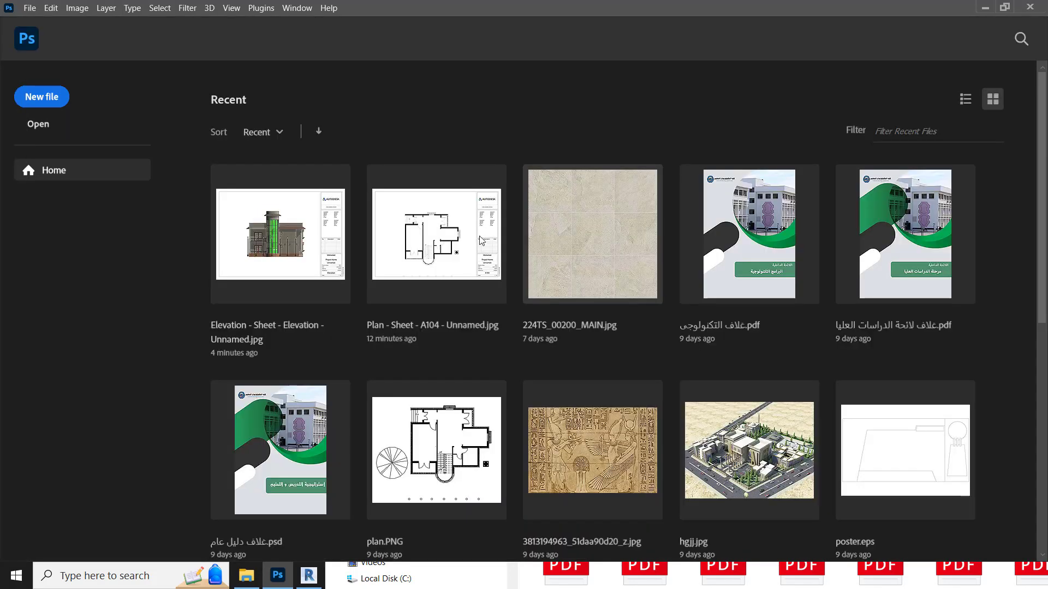
Open the recent file Elevation - Sheet - Elevation - Unnamed.jpg
{"action": "left_click", "coordinate": [267, 252]}
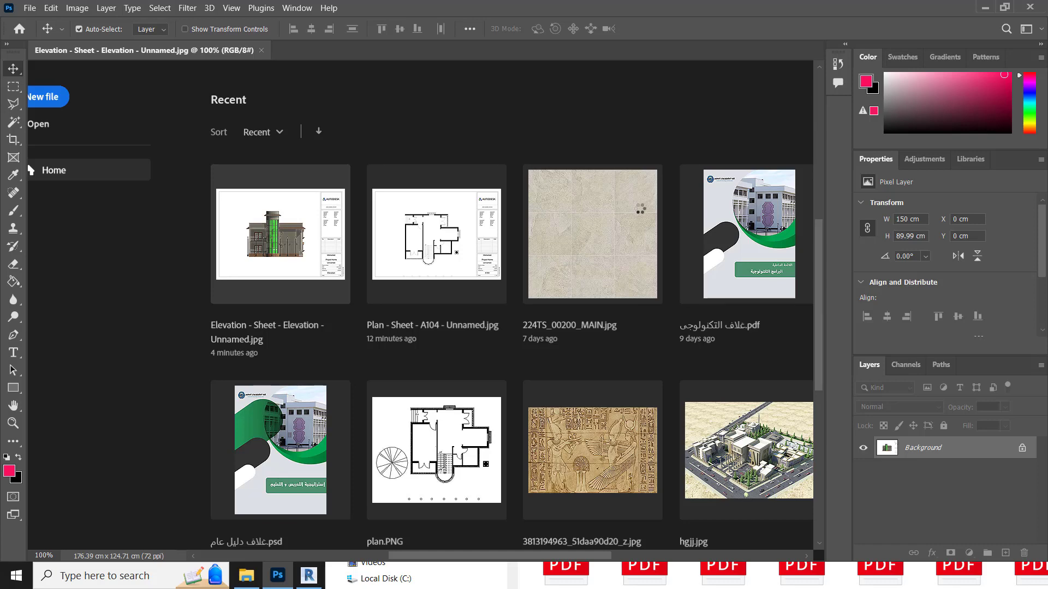
Switch to Revit and close it, and close the Desktop folder window in File Explorer
{"action": "key", "text": "alt+Tab"}
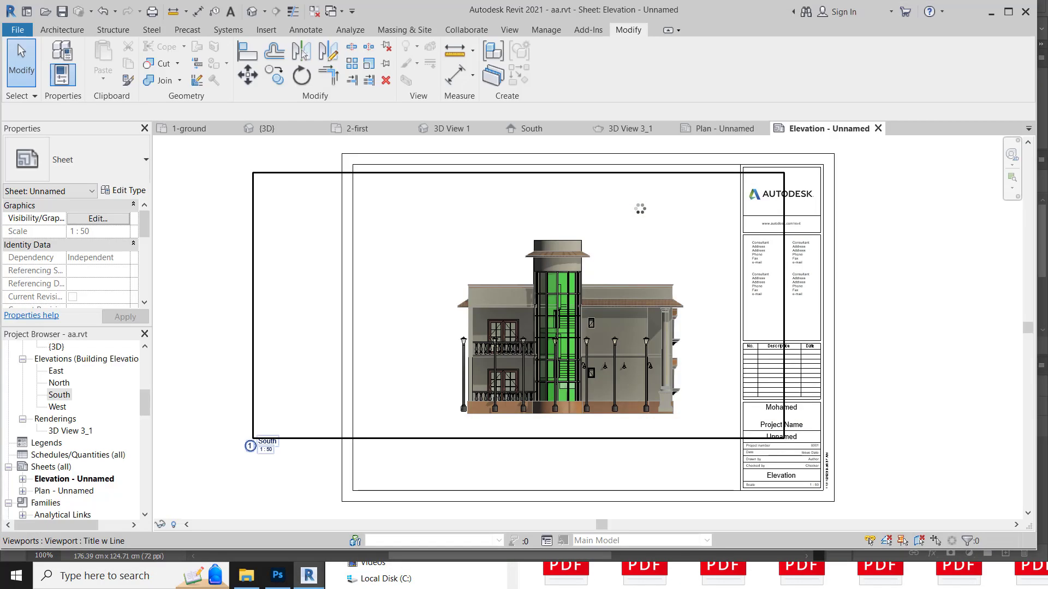
{"action": "left_click", "coordinate": [639, 206]}
{"action": "left_click", "coordinate": [1025, 12]}
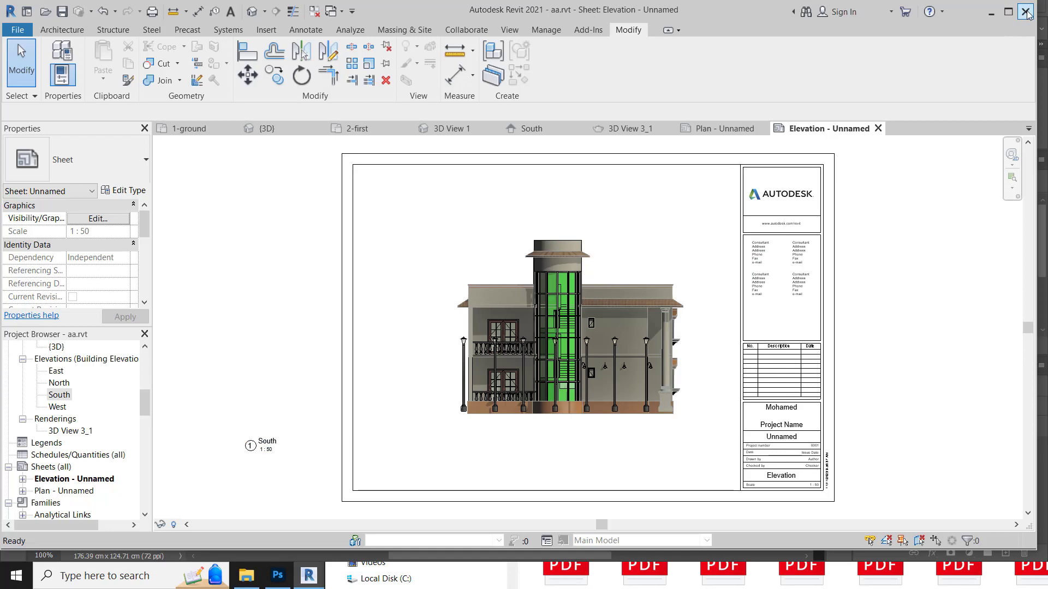
{"action": "left_click", "coordinate": [556, 290]}
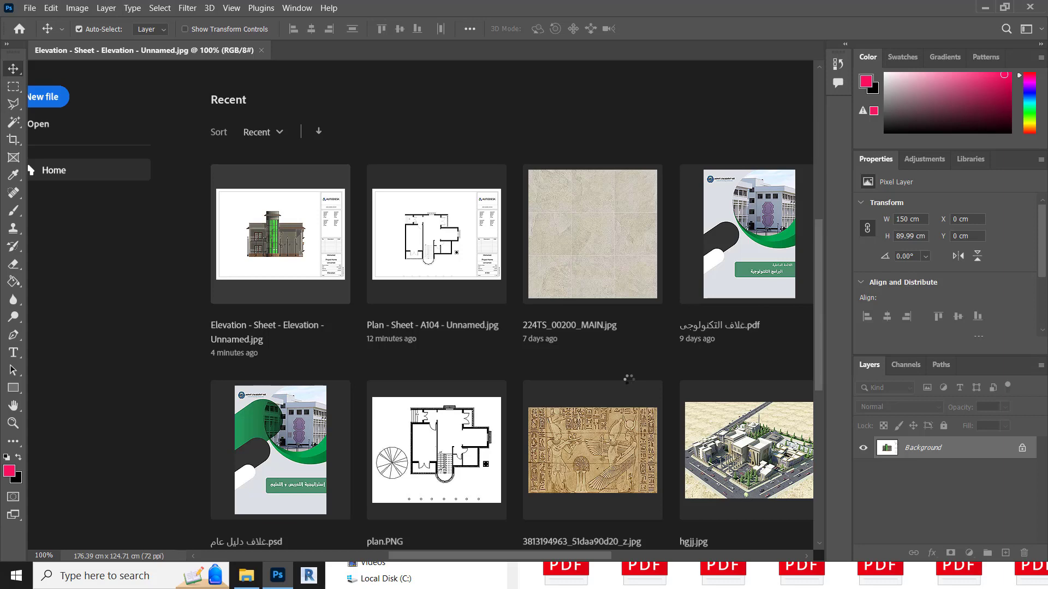
{"action": "key", "text": "alt+Tab"}
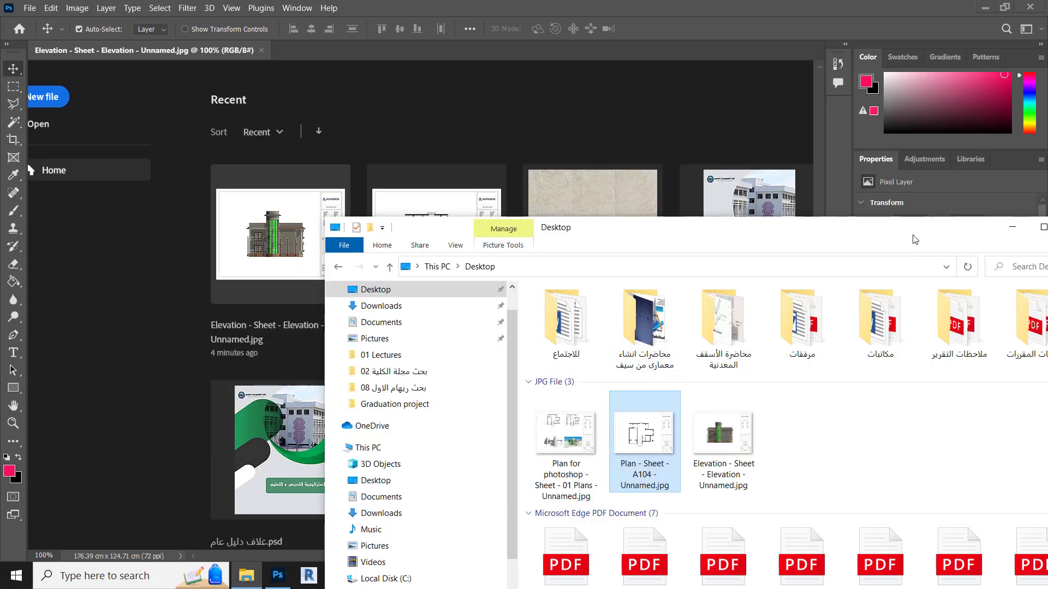
{"action": "left_click", "coordinate": [902, 228]}
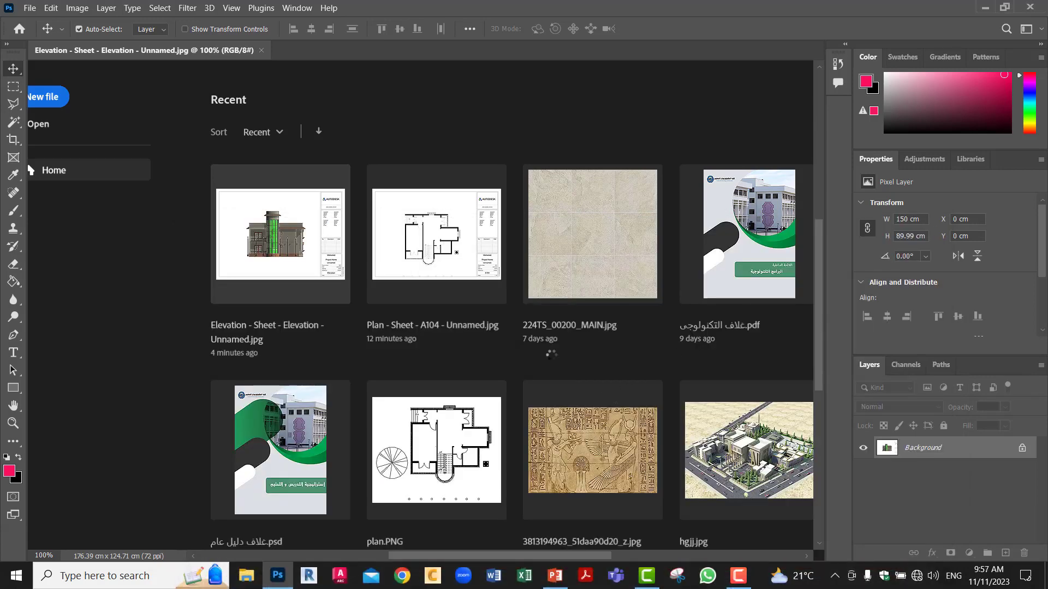
{"action": "key", "text": "alt+Tab"}
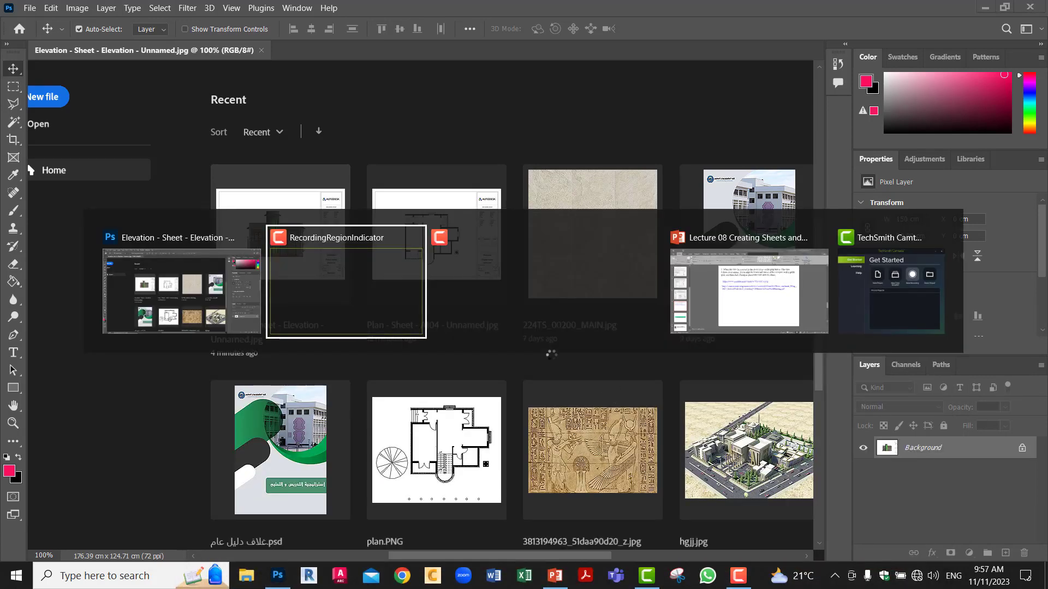
{"action": "key", "text": "alt+Tab"}
{"action": "key", "text": "alt+Tab"}
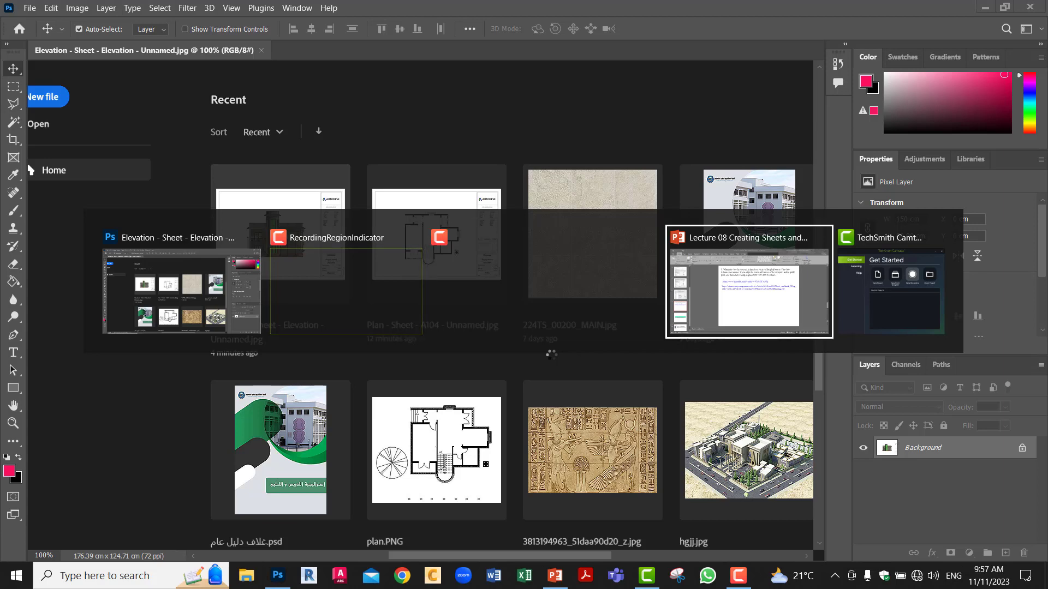
{"action": "key", "text": "alt+Tab"}
{"action": "key", "text": "alt+Tab"}
{"action": "key", "text": "alt+Tab"}
{"action": "key", "text": "alt+Tab"}
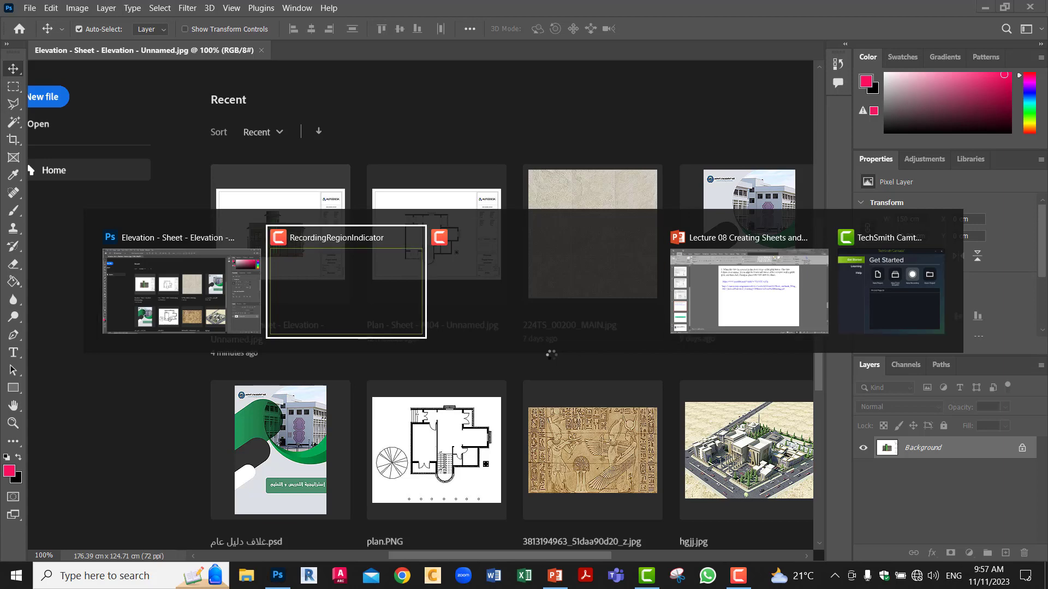
{"action": "key", "text": "alt+Tab"}
{"action": "key", "text": "alt+Tab"}
{"action": "key", "text": "alt+Tab"}
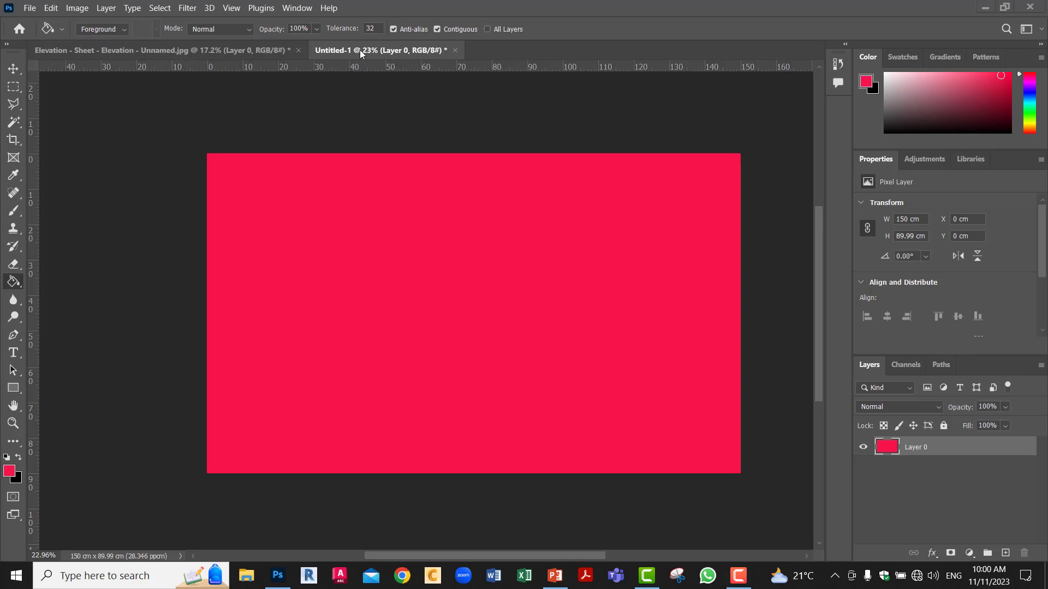
Copy the elevation sheet layer from the Elevation image into the Untitled-1 document with the Move tool
{"action": "left_click", "coordinate": [227, 50]}
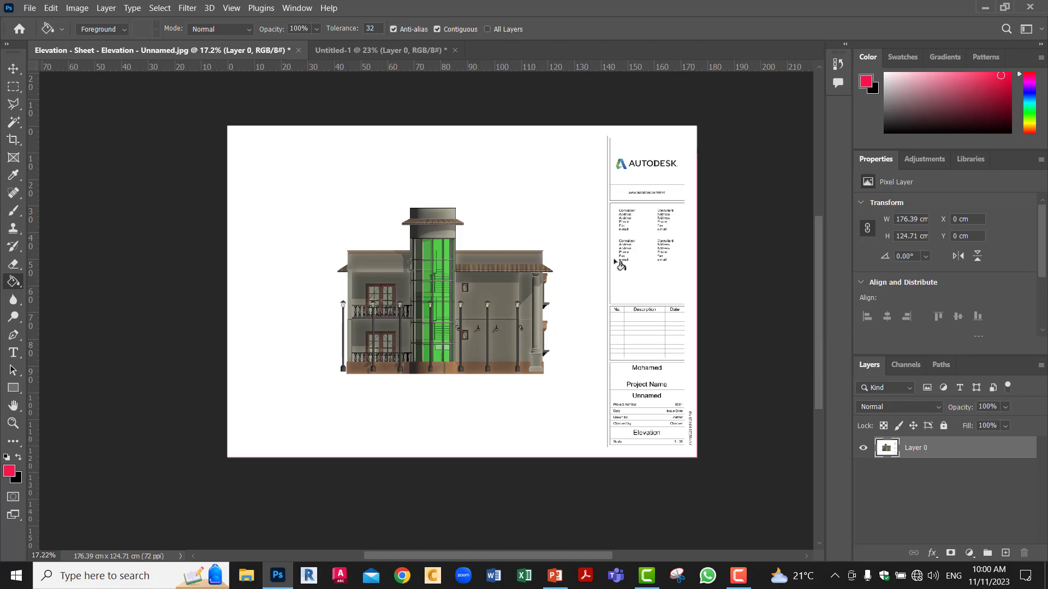
{"action": "left_click", "coordinate": [14, 69]}
{"action": "left_click_drag", "start_coordinate": [455, 243], "coordinate": [398, 51]}
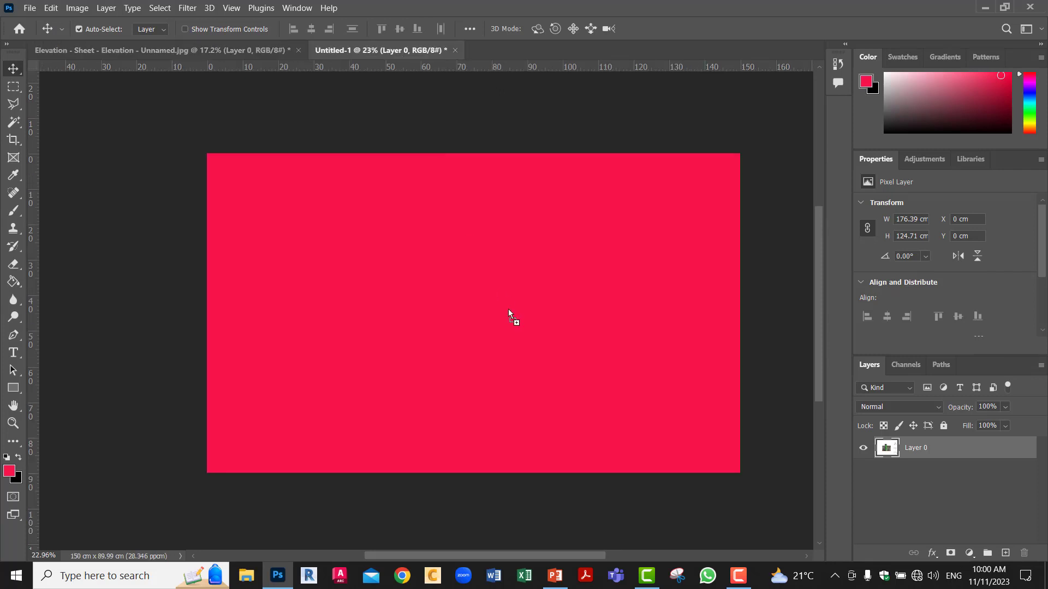
{"action": "left_click_drag", "start_coordinate": [508, 309], "coordinate": [509, 310]}
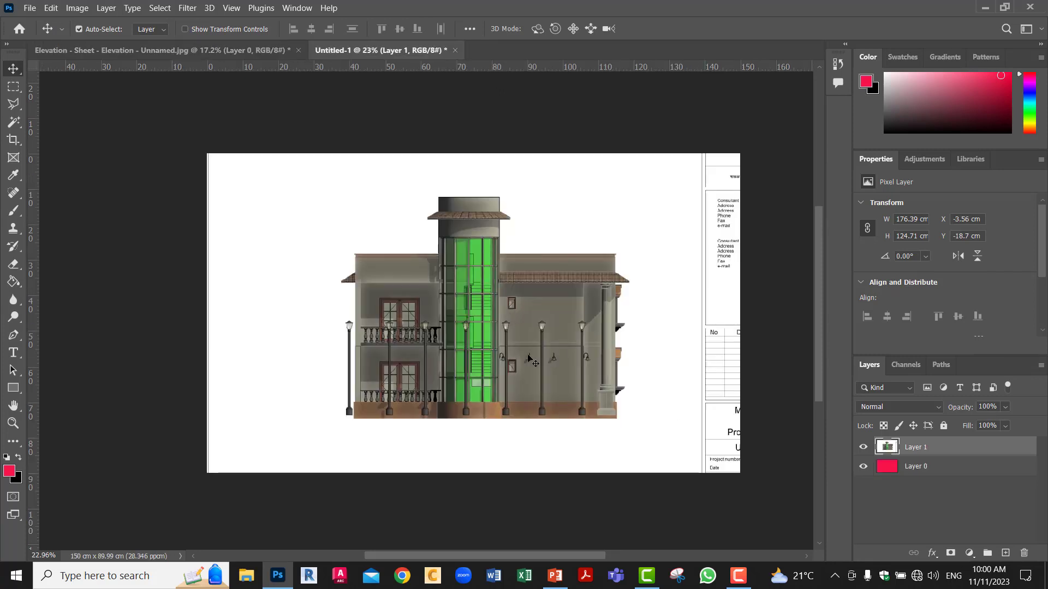
Scale the elevation sheet layer to 57.26% and position it fully inside the pink canvas, near its upper middle
{"action": "key", "text": "ctrl+t"}
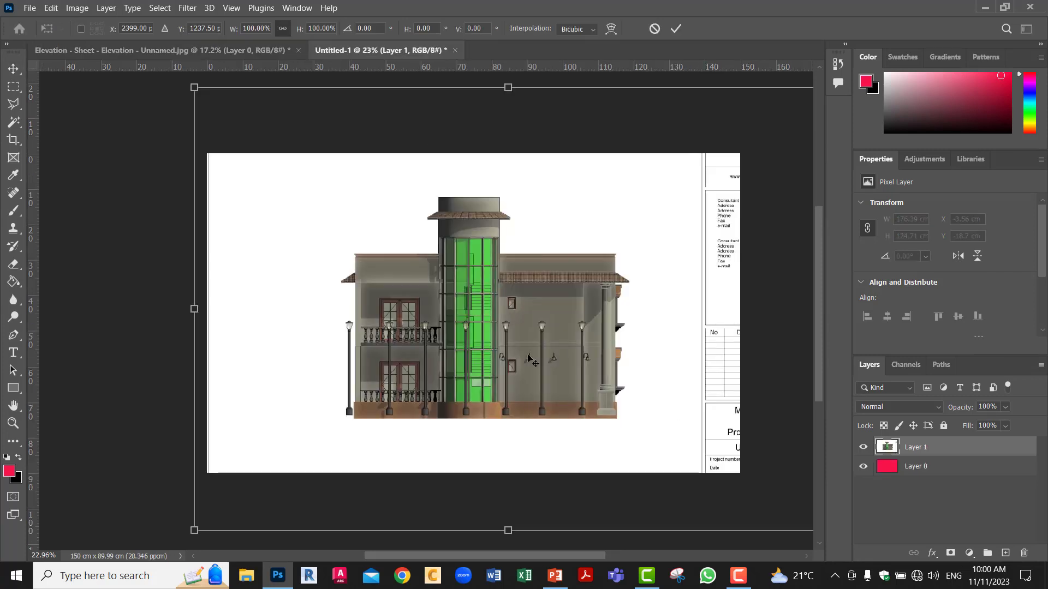
{"action": "left_click_drag", "start_coordinate": [193, 530], "coordinate": [480, 329]}
{"action": "left_click_drag", "start_coordinate": [689, 217], "coordinate": [509, 296]}
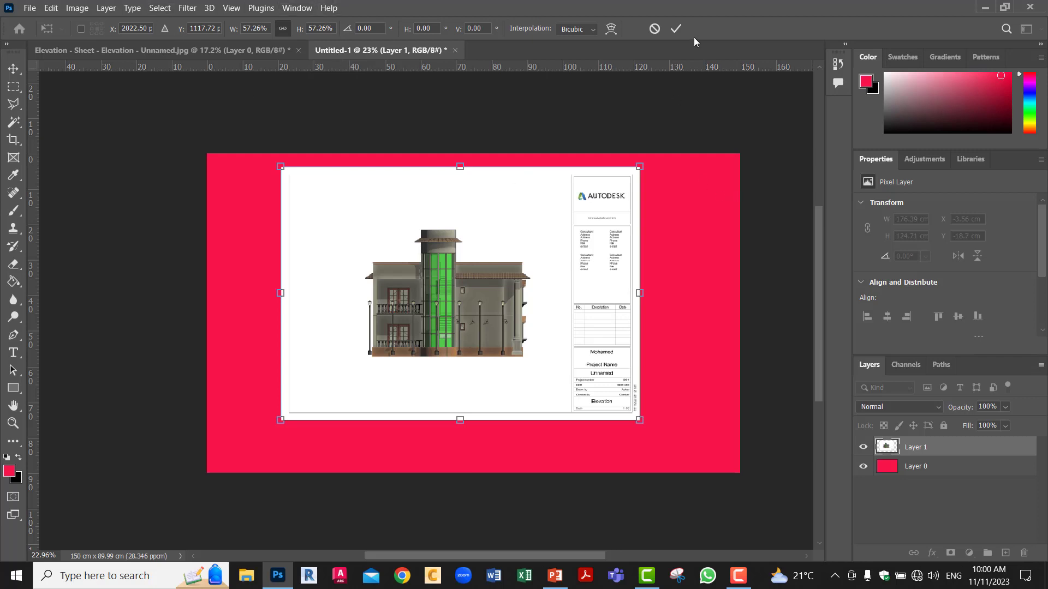
{"action": "left_click", "coordinate": [676, 28]}
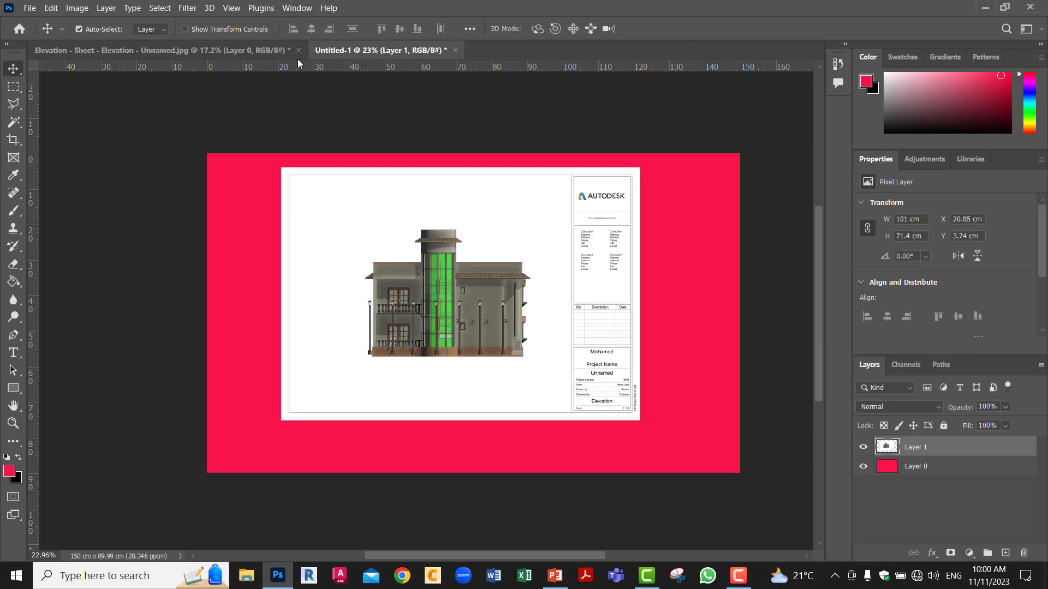
Crop the Elevation image closely around the building to about 97.3 × 73.9 cm, with Delete Cropped Pixels enabled
{"action": "left_click", "coordinate": [237, 51]}
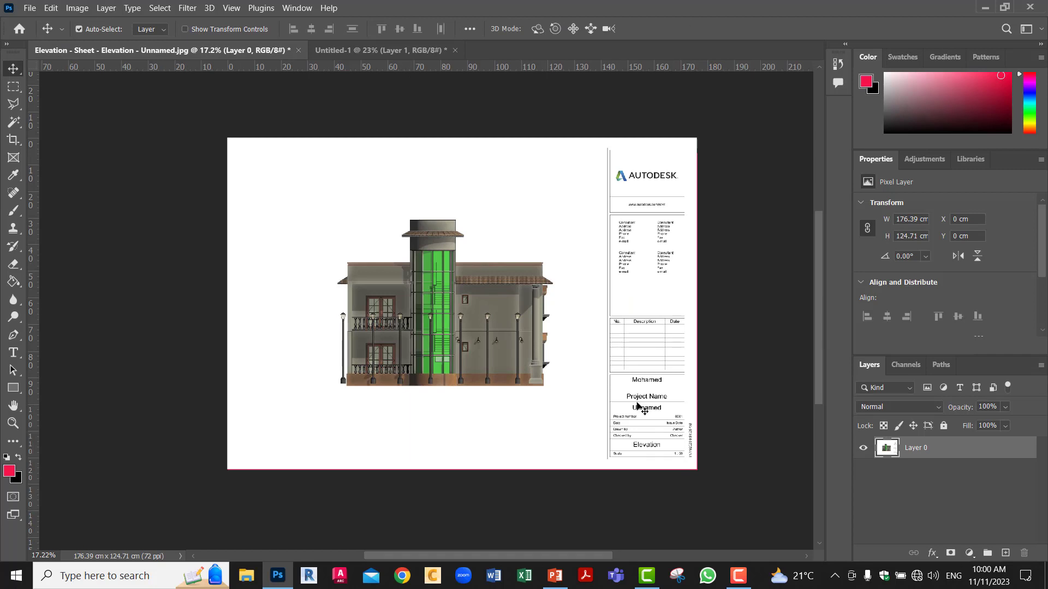
{"action": "left_click", "coordinate": [13, 140]}
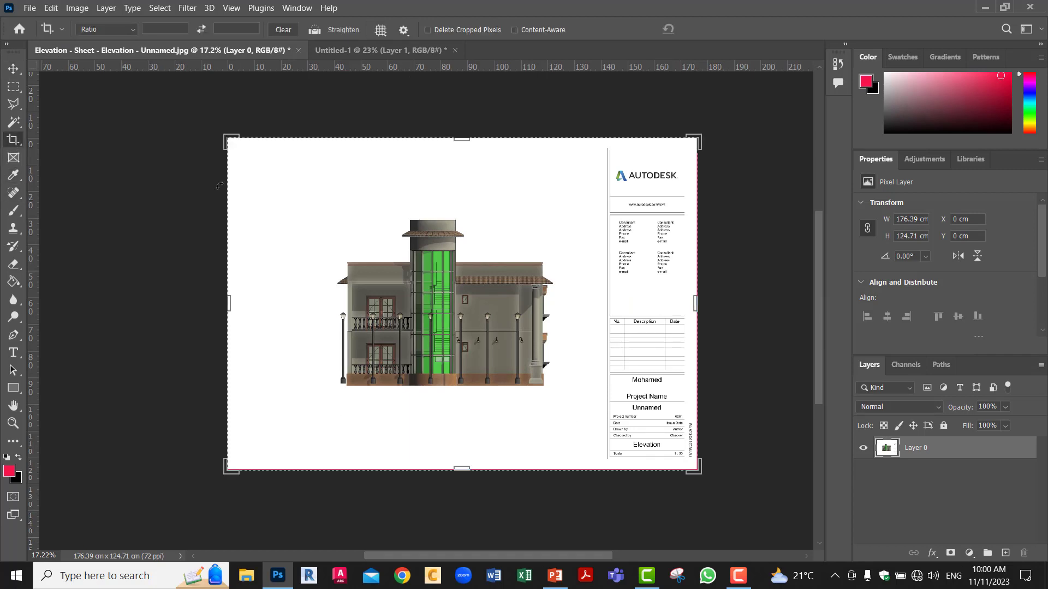
{"action": "left_click", "coordinate": [430, 31]}
{"action": "left_click_drag", "start_coordinate": [230, 303], "coordinate": [268, 309]}
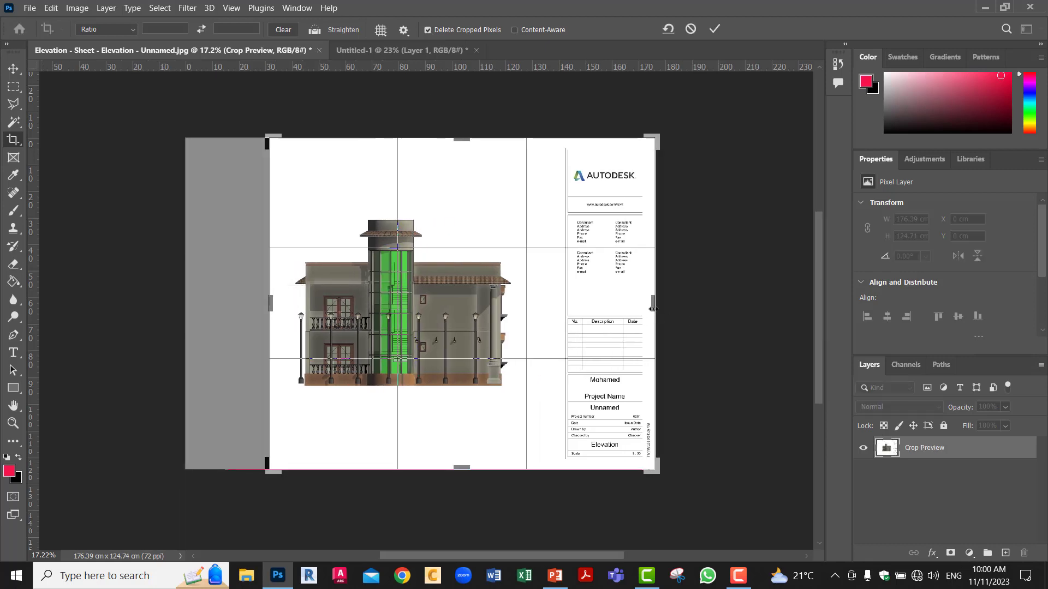
{"action": "left_click_drag", "start_coordinate": [649, 304], "coordinate": [591, 304]}
{"action": "left_click_drag", "start_coordinate": [463, 483], "coordinate": [467, 437]}
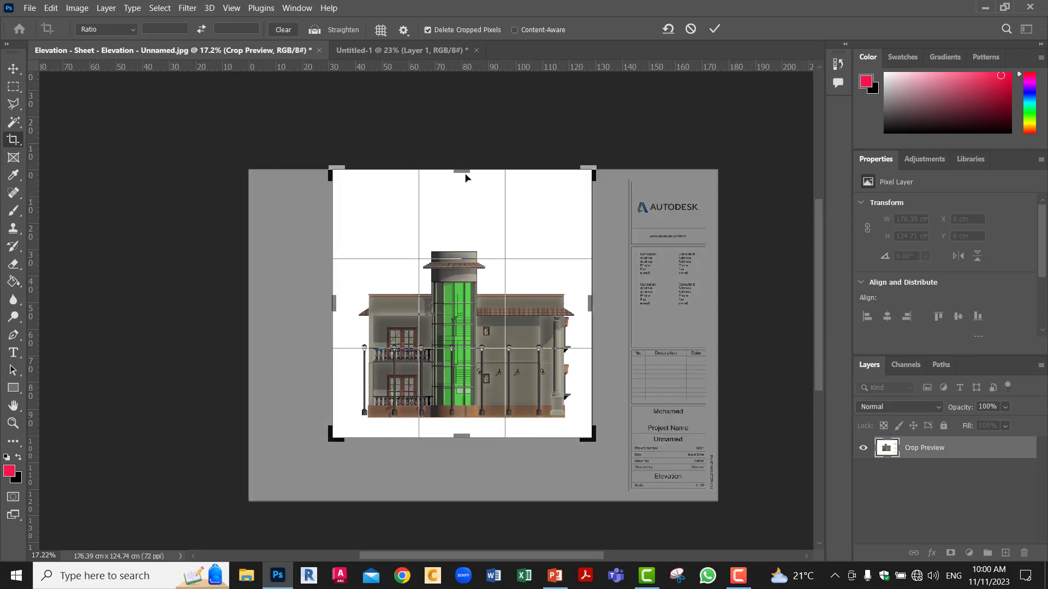
{"action": "left_click_drag", "start_coordinate": [467, 176], "coordinate": [468, 193]}
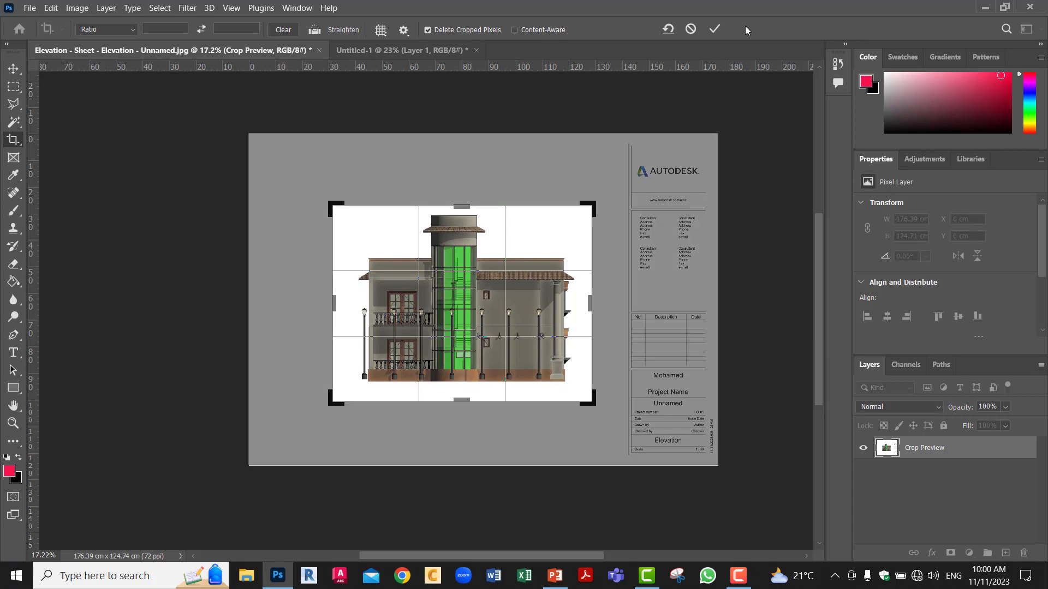
{"action": "left_click", "coordinate": [714, 29]}
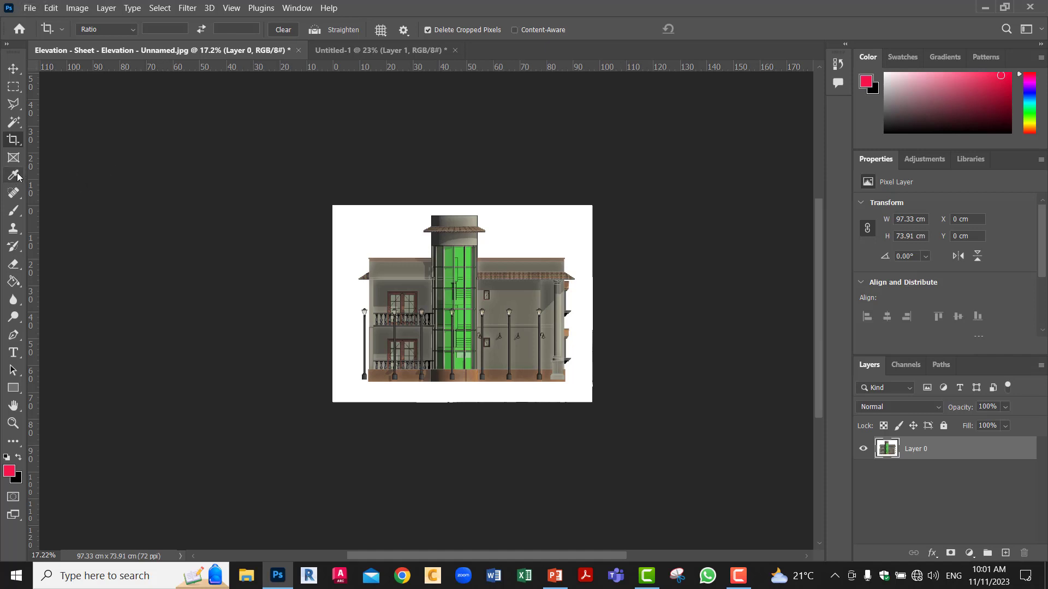
Select the building by inverting a Magic Wand selection of its white background, and copy it into the Untitled-1 document
{"action": "left_click", "coordinate": [14, 122]}
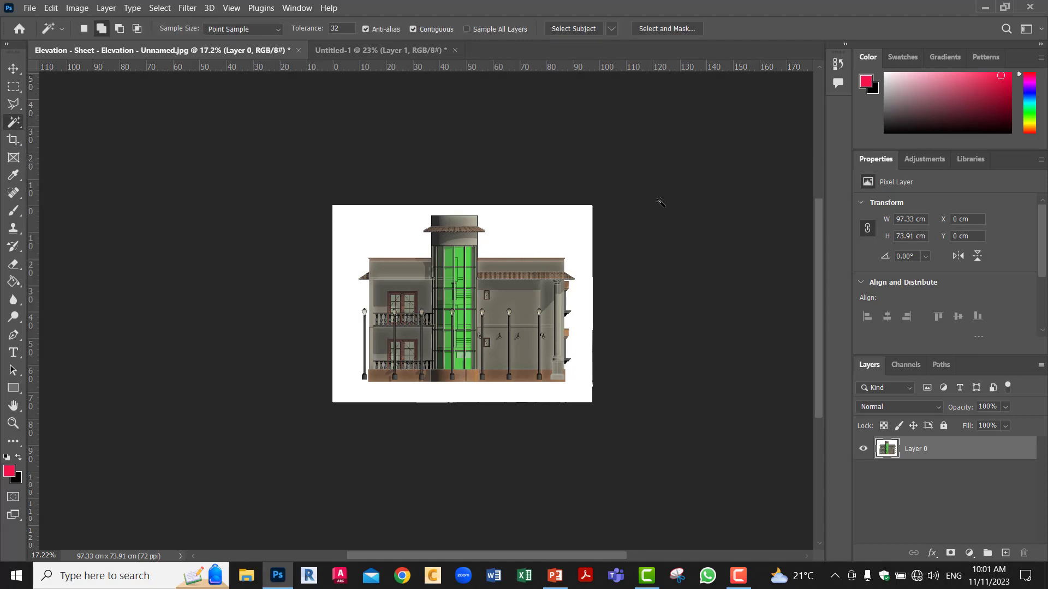
{"action": "left_click", "coordinate": [575, 227]}
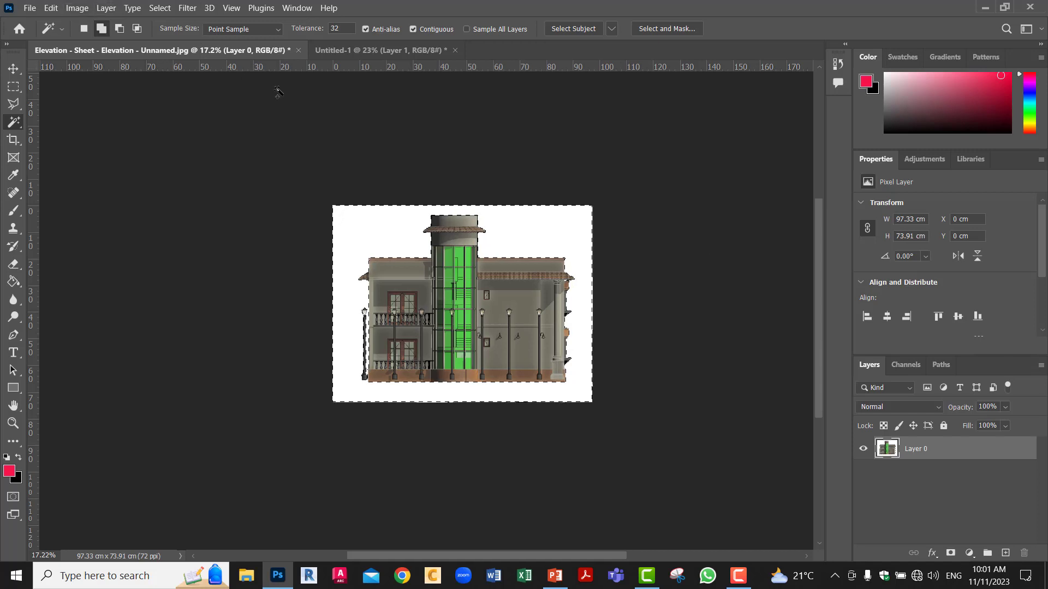
{"action": "left_click", "coordinate": [160, 9]}
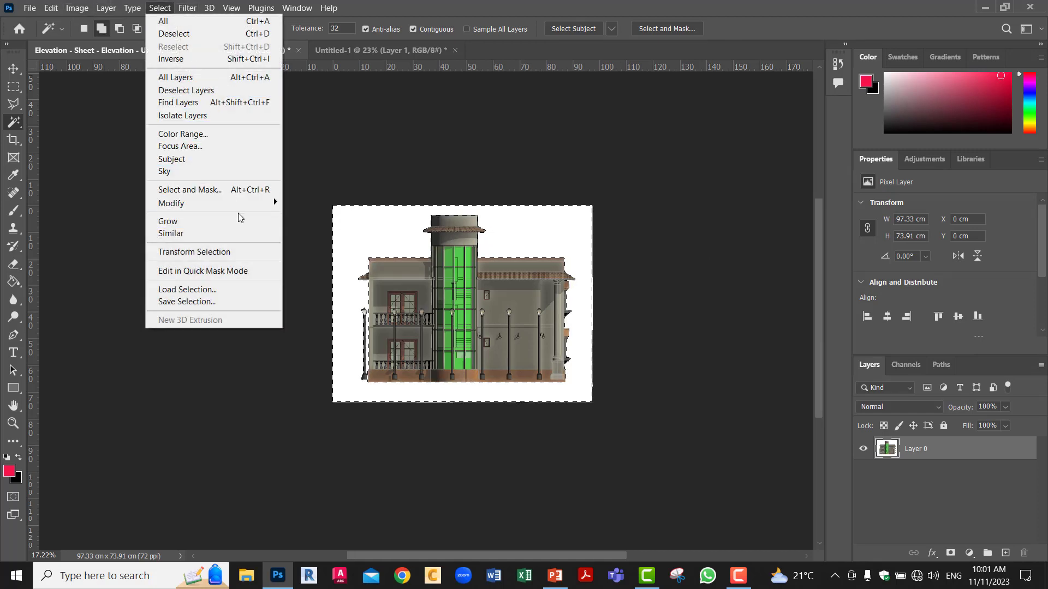
{"action": "left_click", "coordinate": [202, 59]}
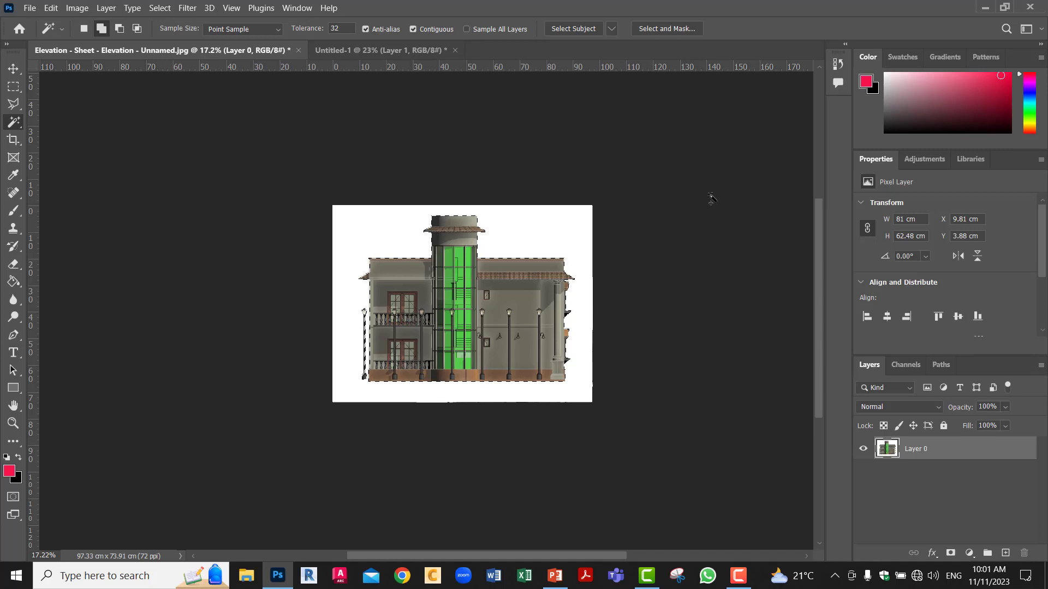
{"action": "left_click", "coordinate": [11, 70]}
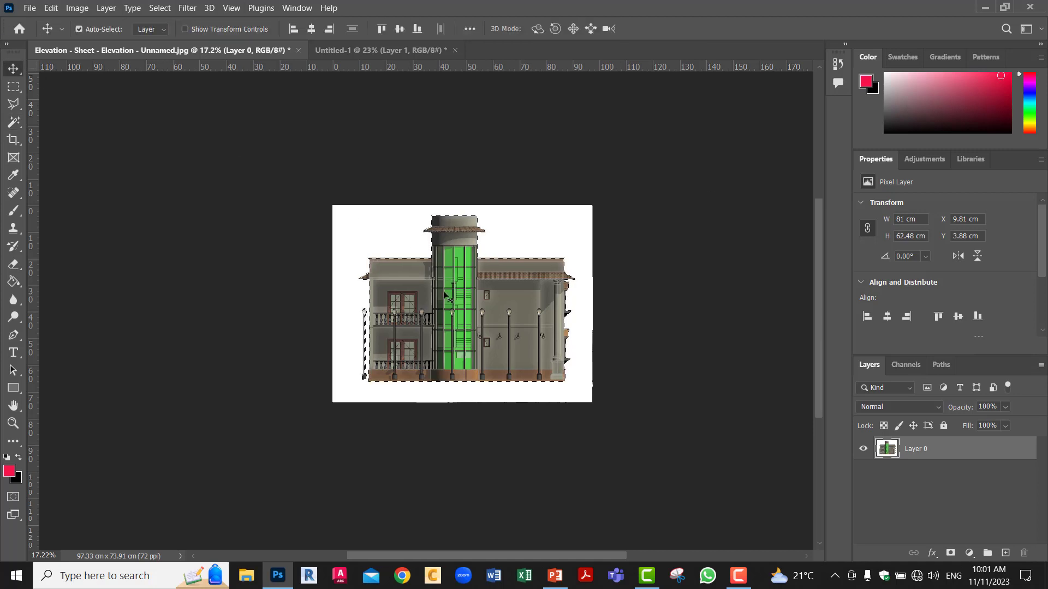
{"action": "left_click_drag", "start_coordinate": [442, 287], "coordinate": [254, 231]}
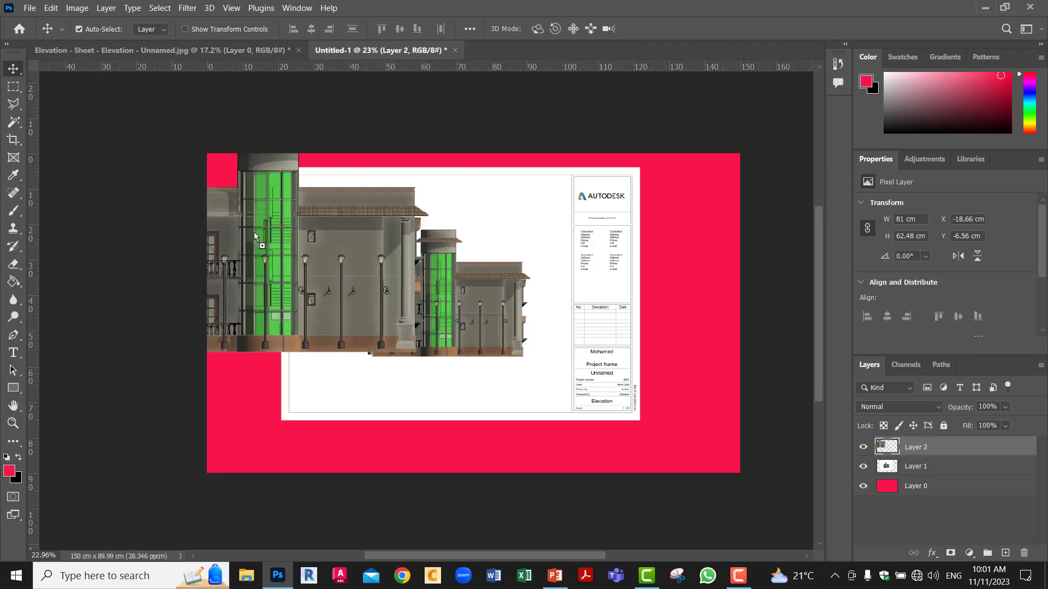
Hide Layer 1 with the elevation sheet and move the building cutout to the lower right of the pink canvas
{"action": "left_click", "coordinate": [863, 447]}
{"action": "left_click", "coordinate": [863, 447]}
{"action": "left_click", "coordinate": [863, 466]}
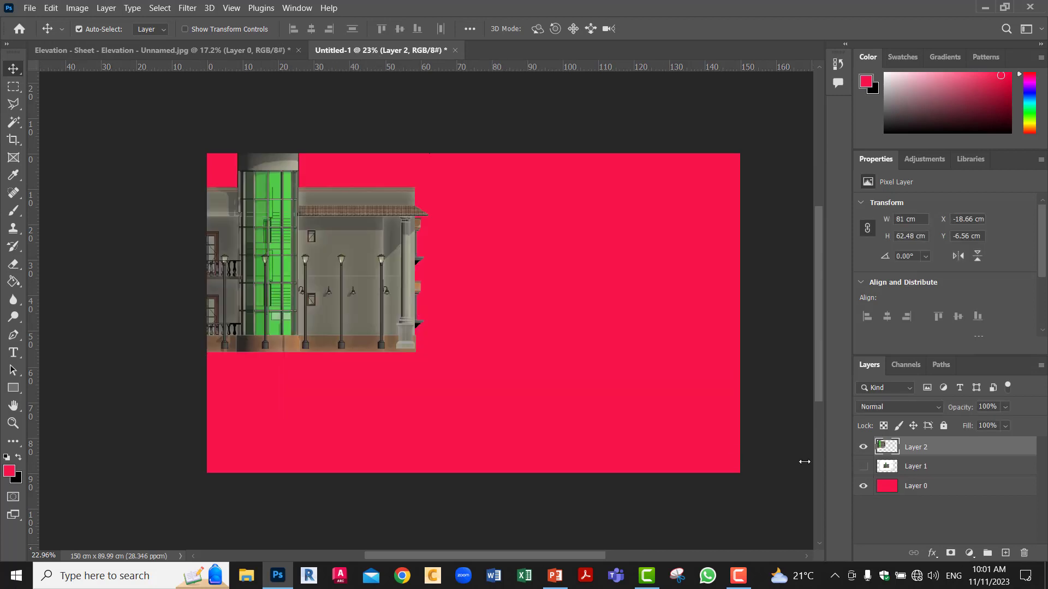
{"action": "left_click_drag", "start_coordinate": [333, 262], "coordinate": [481, 313]}
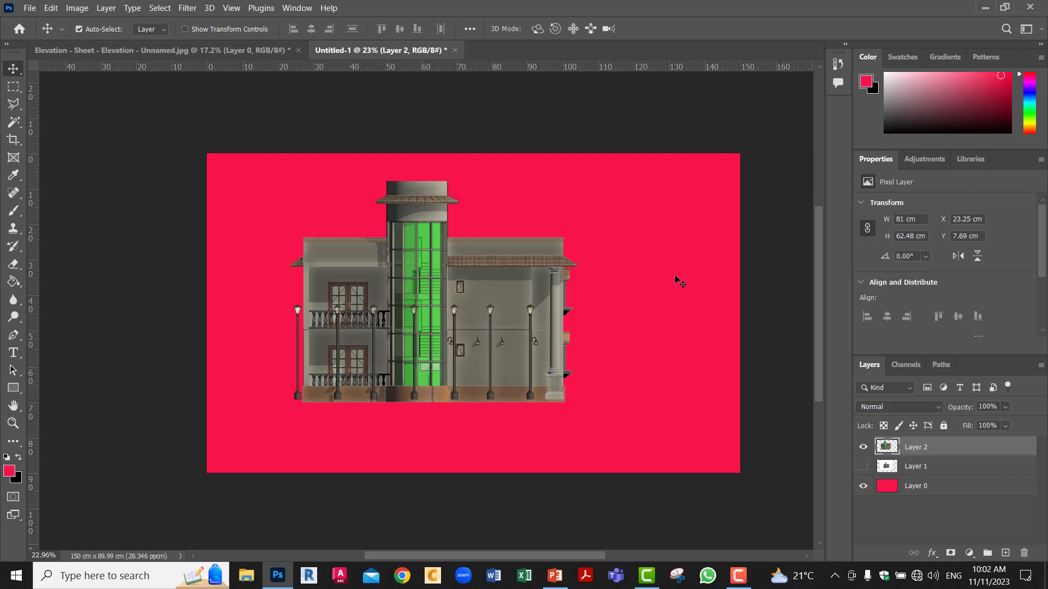
{"action": "left_click_drag", "start_coordinate": [436, 312], "coordinate": [609, 364]}
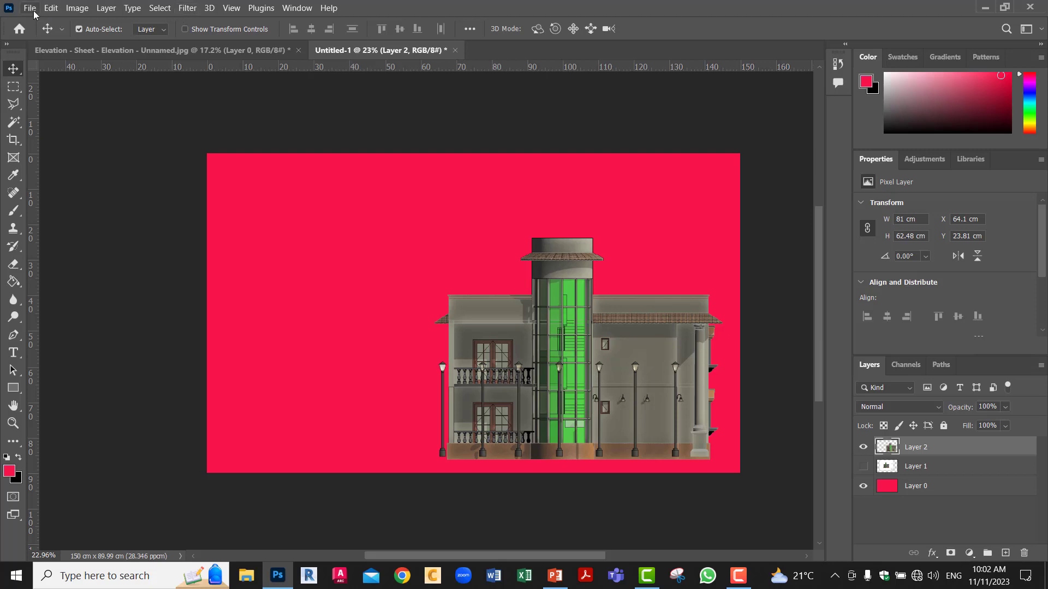
Close the Elevation image without saving and open Plan - Sheet - A104 - Unnamed.jpg from the Desktop
{"action": "left_click", "coordinate": [267, 51]}
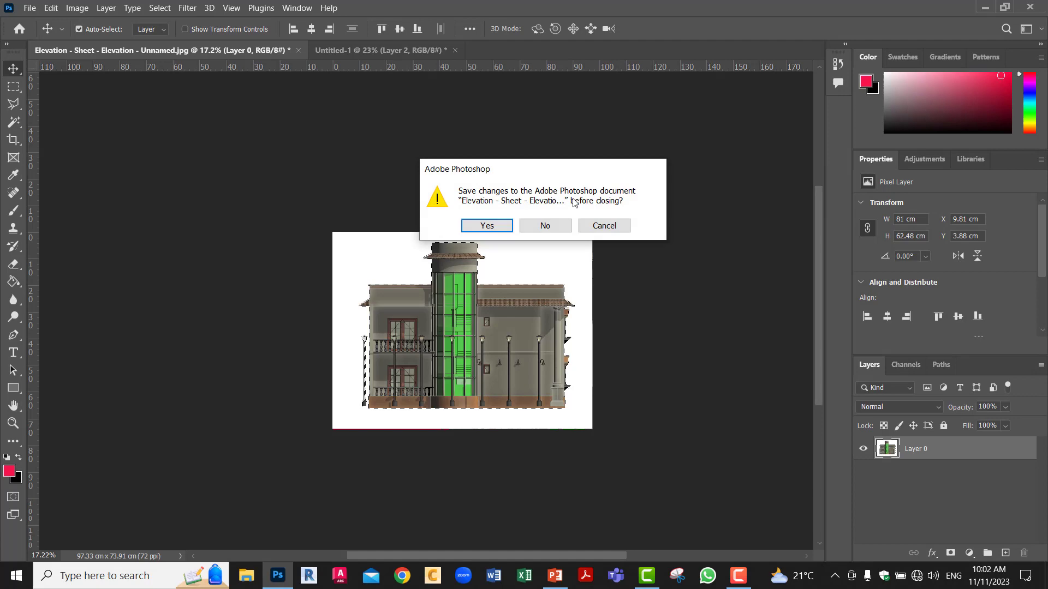
{"action": "left_click", "coordinate": [553, 223]}
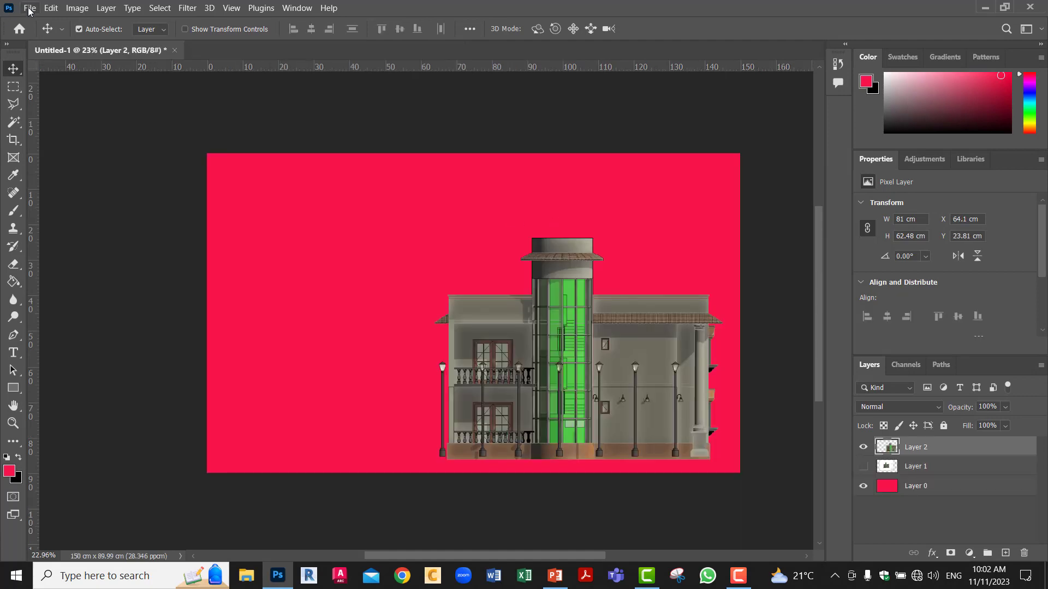
{"action": "left_click", "coordinate": [29, 8]}
{"action": "left_click", "coordinate": [38, 28]}
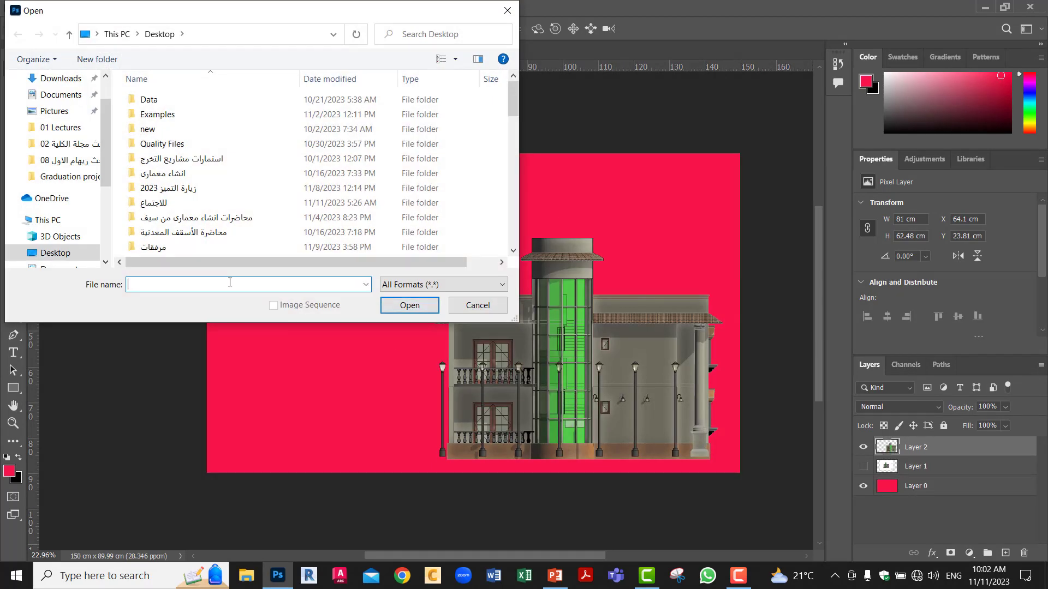
{"action": "type", "text": "pl"}
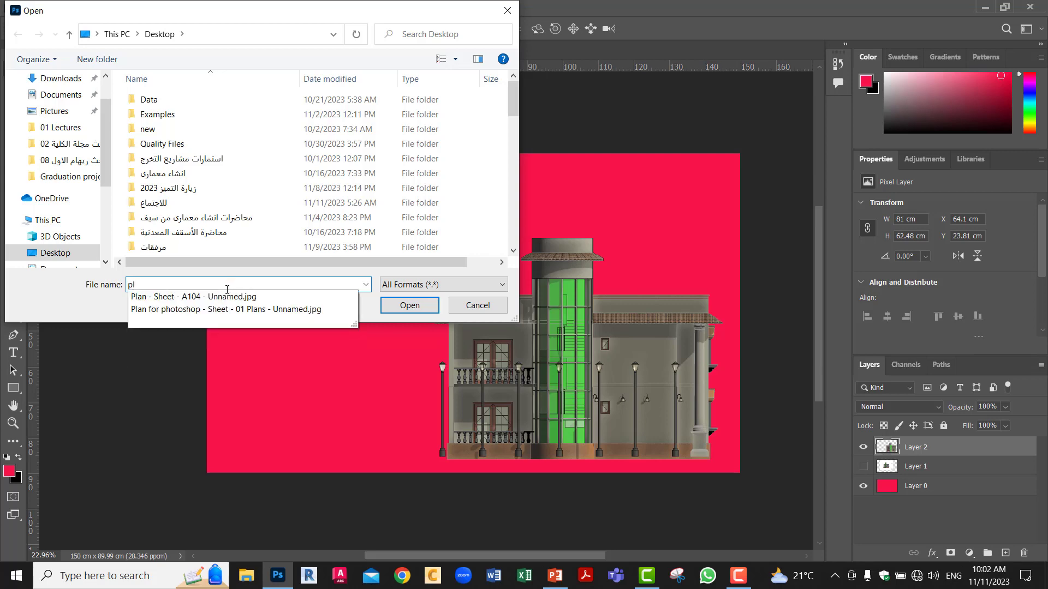
{"action": "left_click", "coordinate": [227, 297]}
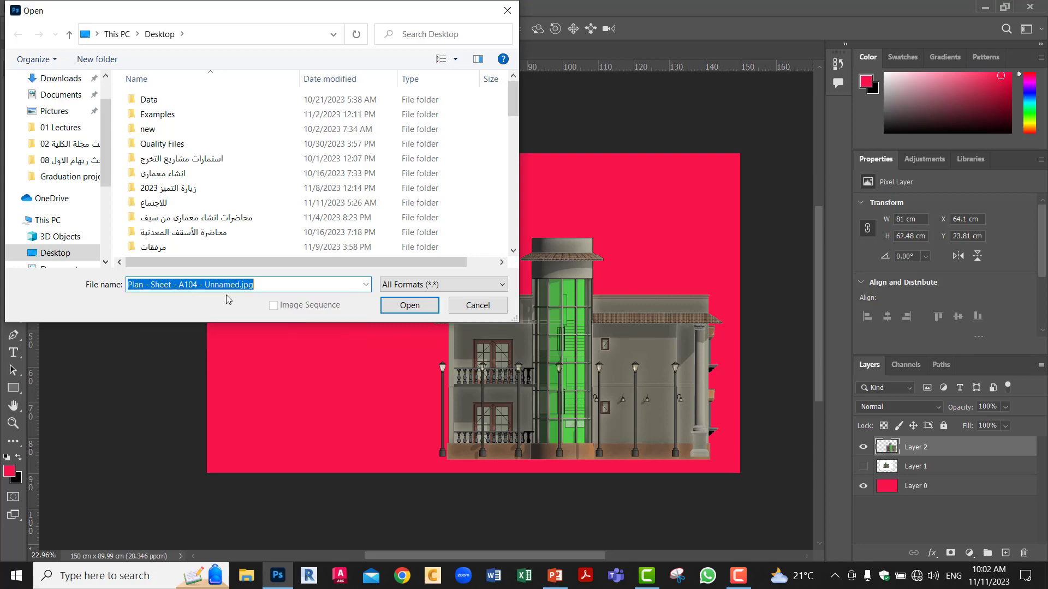
{"action": "left_click", "coordinate": [411, 306]}
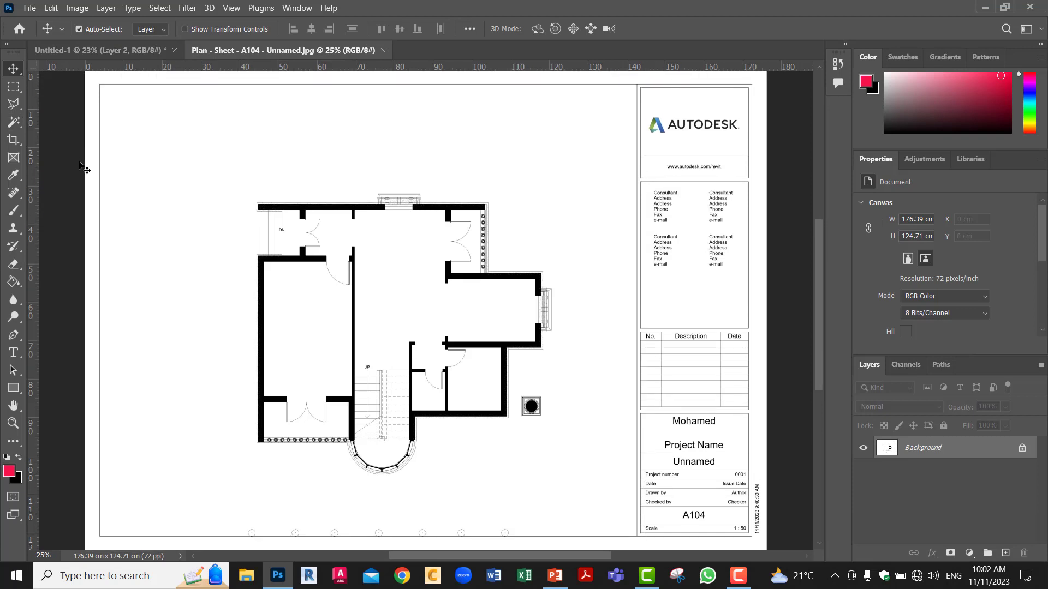
Crop the plan sheet closely around the floor plan to about 85.5 × 81.5 cm
{"action": "left_click", "coordinate": [12, 144]}
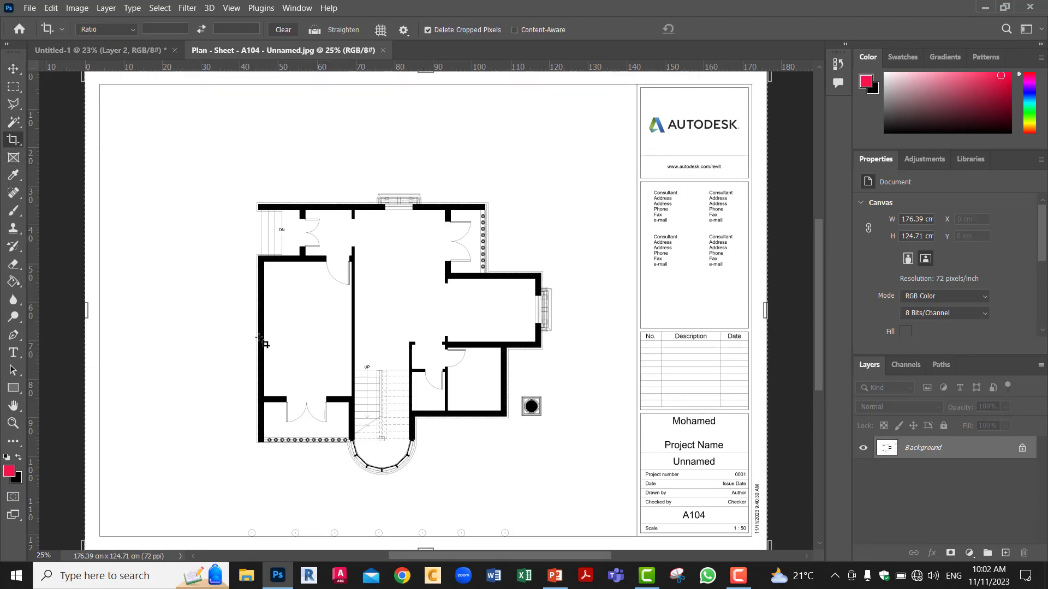
{"action": "left_click_drag", "start_coordinate": [87, 311], "coordinate": [164, 321]}
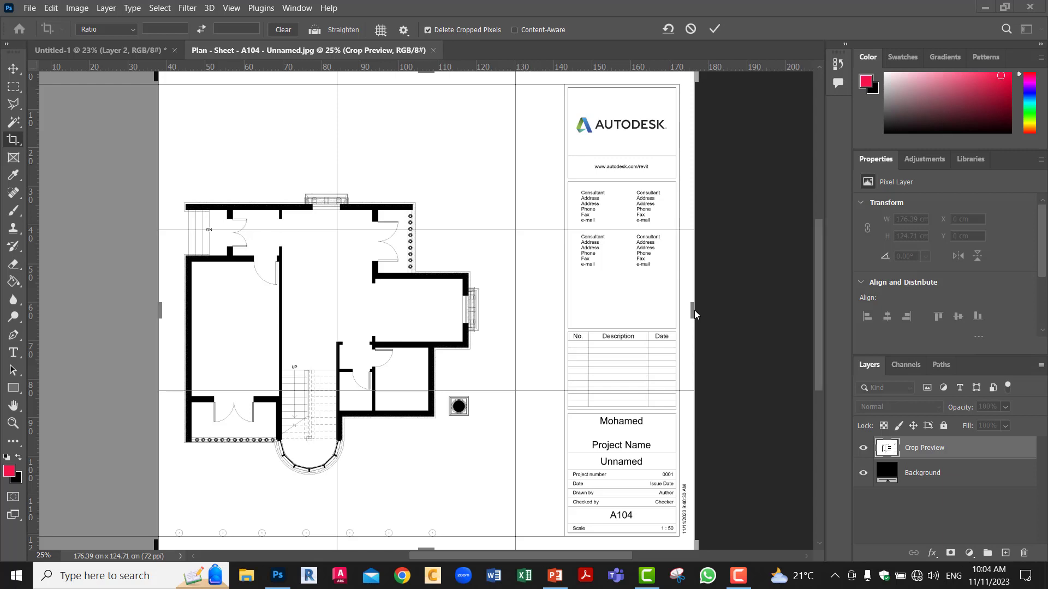
{"action": "left_click_drag", "start_coordinate": [689, 312], "coordinate": [586, 313]}
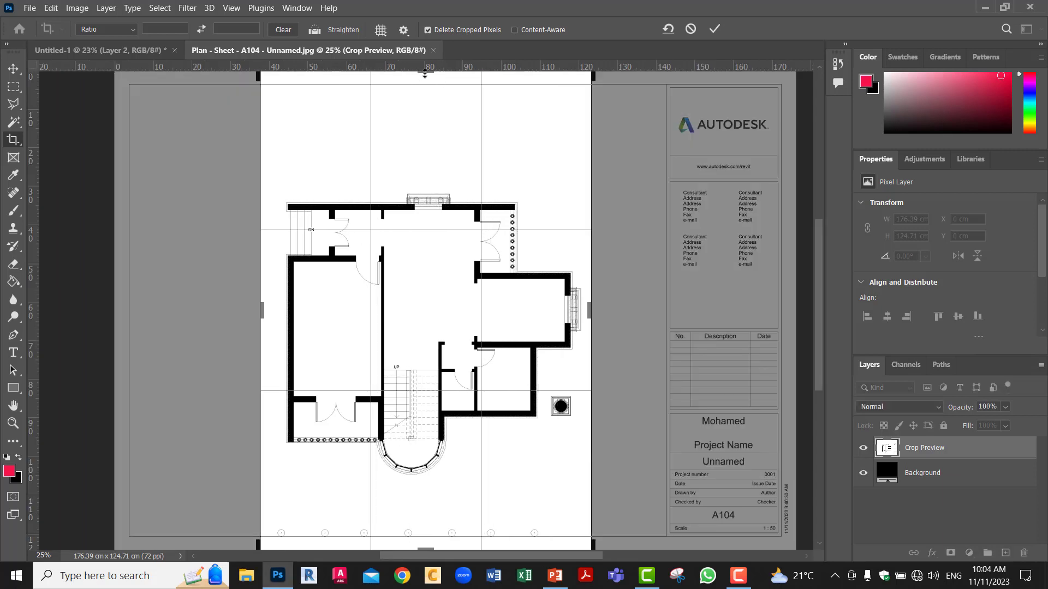
{"action": "left_click_drag", "start_coordinate": [426, 73], "coordinate": [433, 127]}
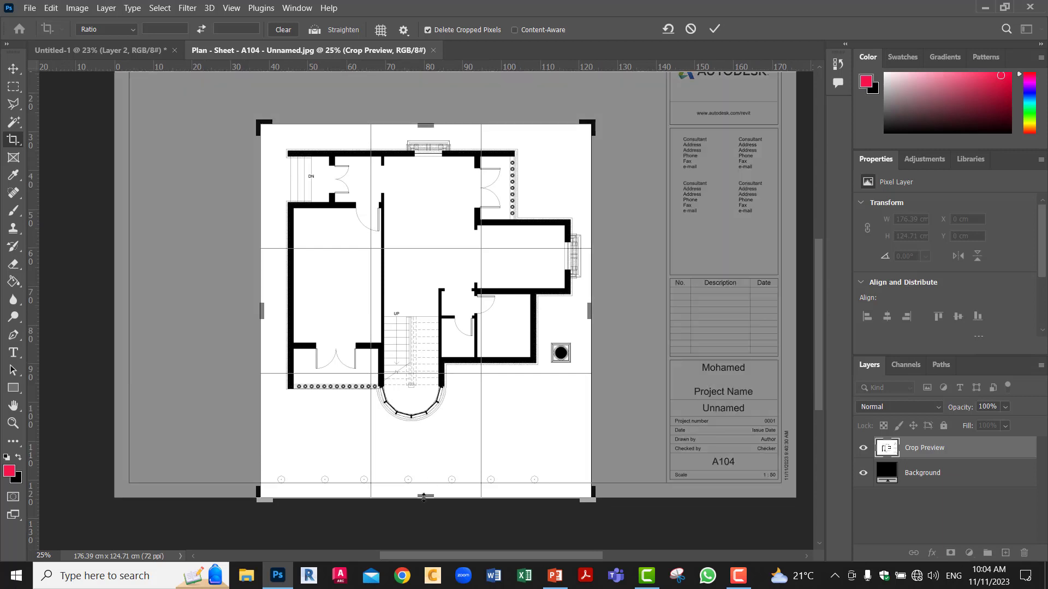
{"action": "left_click_drag", "start_coordinate": [424, 496], "coordinate": [425, 468]}
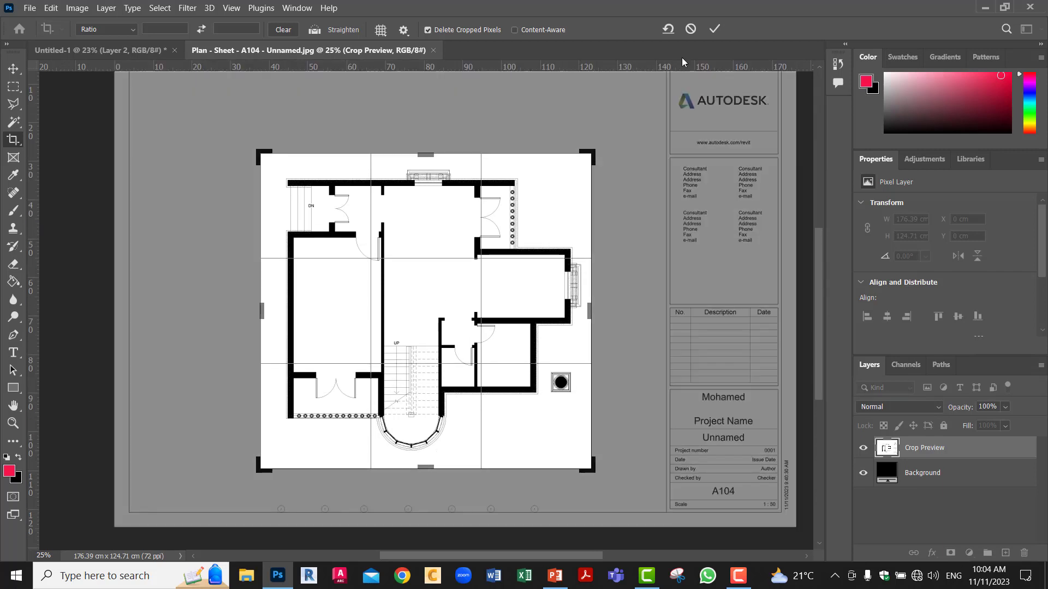
{"action": "left_click", "coordinate": [714, 28]}
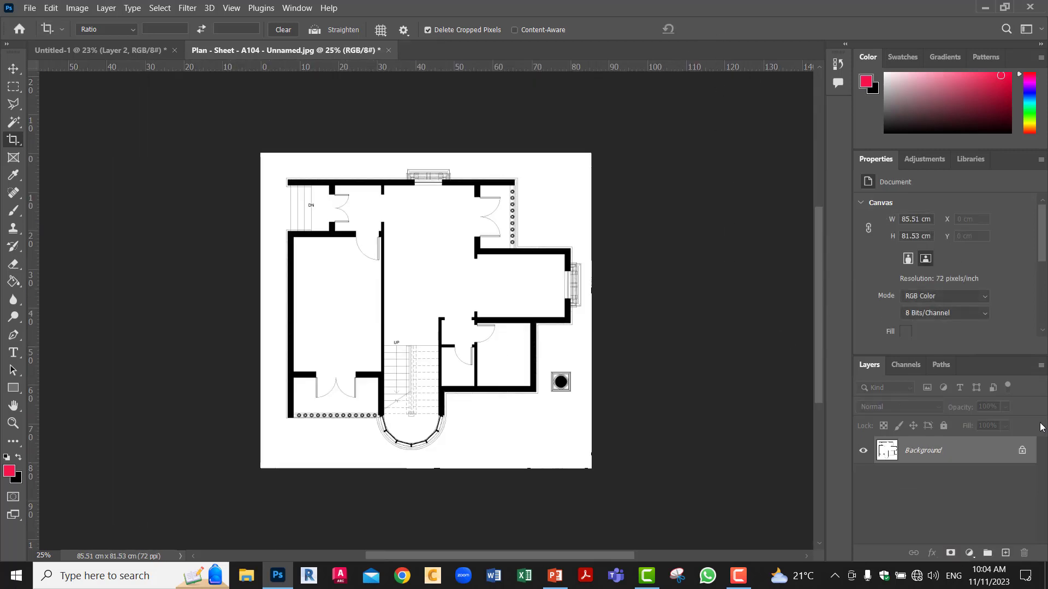
Unlock the Background layer and select the floor plan by inverting a Magic Wand selection of the surrounding white area
{"action": "left_click", "coordinate": [1019, 450]}
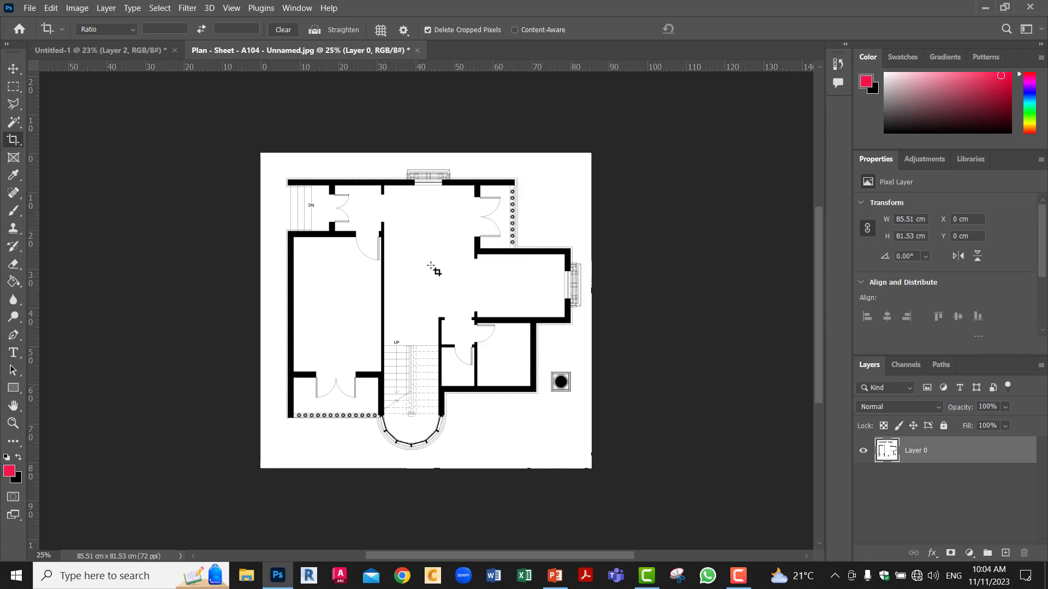
{"action": "left_click", "coordinate": [14, 125]}
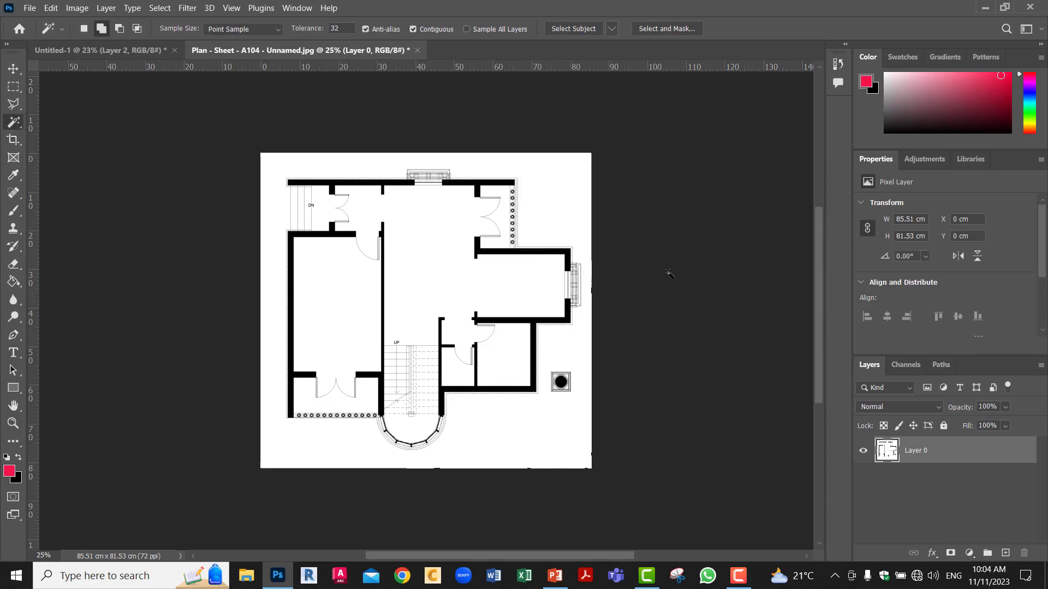
{"action": "left_click", "coordinate": [553, 191]}
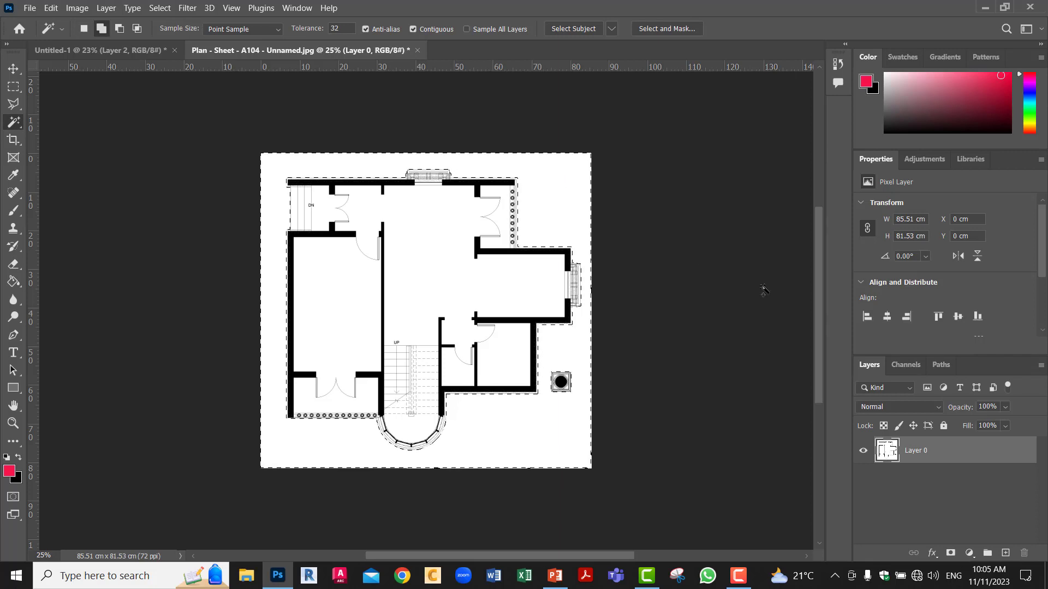
{"action": "key", "text": "ctrl+shift+i"}
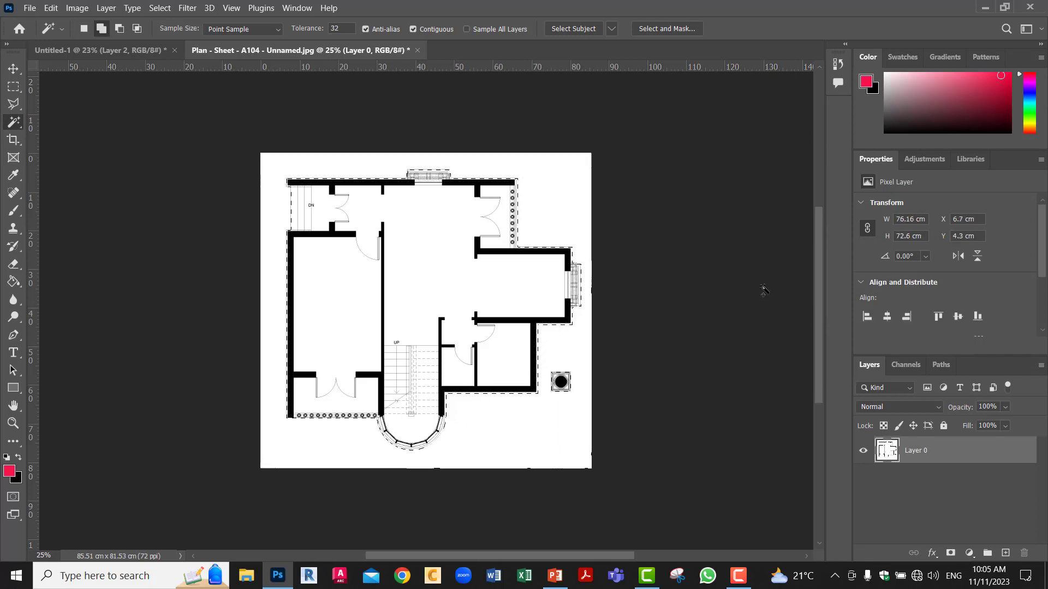
Copy the selected floor plan into Untitled-1 with the Move tool and place it in the upper left of the pink canvas
{"action": "left_click", "coordinate": [15, 70]}
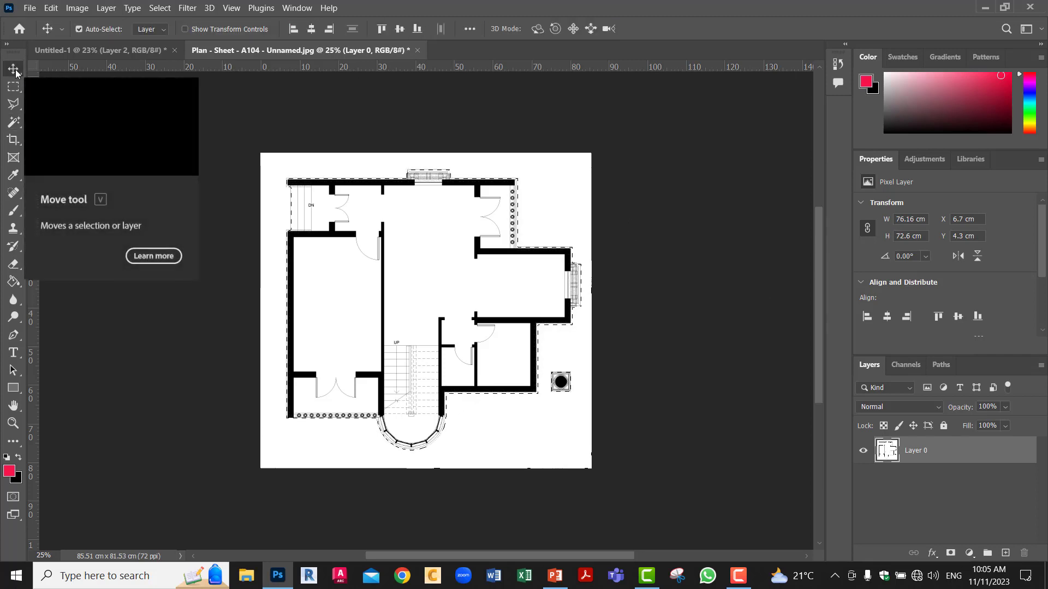
{"action": "left_click_drag", "start_coordinate": [484, 255], "coordinate": [251, 258]}
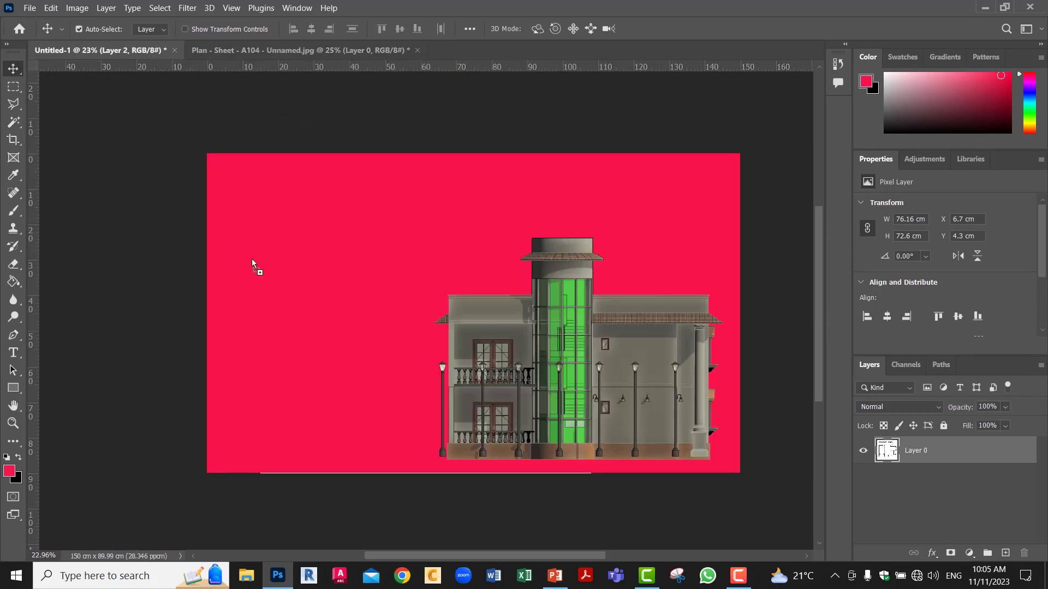
{"action": "left_click_drag", "start_coordinate": [360, 253], "coordinate": [416, 246]}
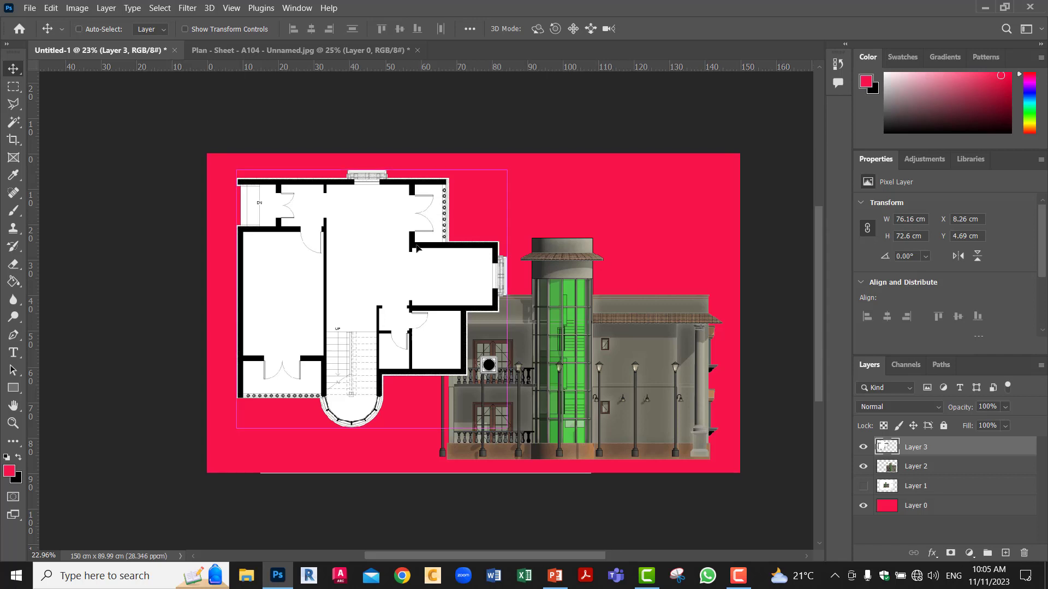
Scale the floor plan layer down to about 62.6% with Free Transform, keeping its upper-left corner in place
{"action": "key", "text": "ctrl+t"}
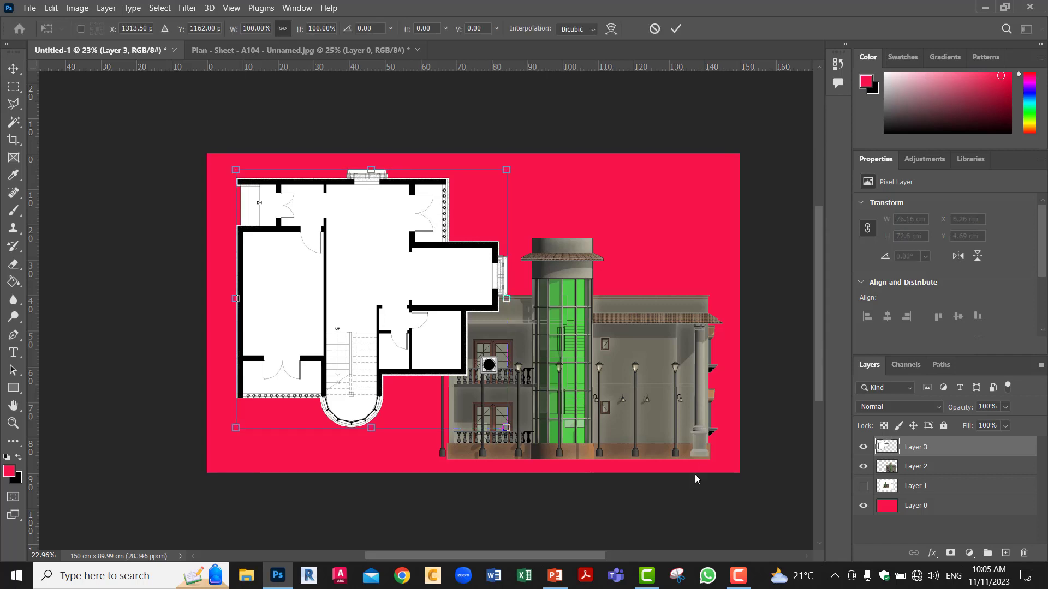
{"action": "left_click_drag", "start_coordinate": [506, 428], "coordinate": [412, 325]}
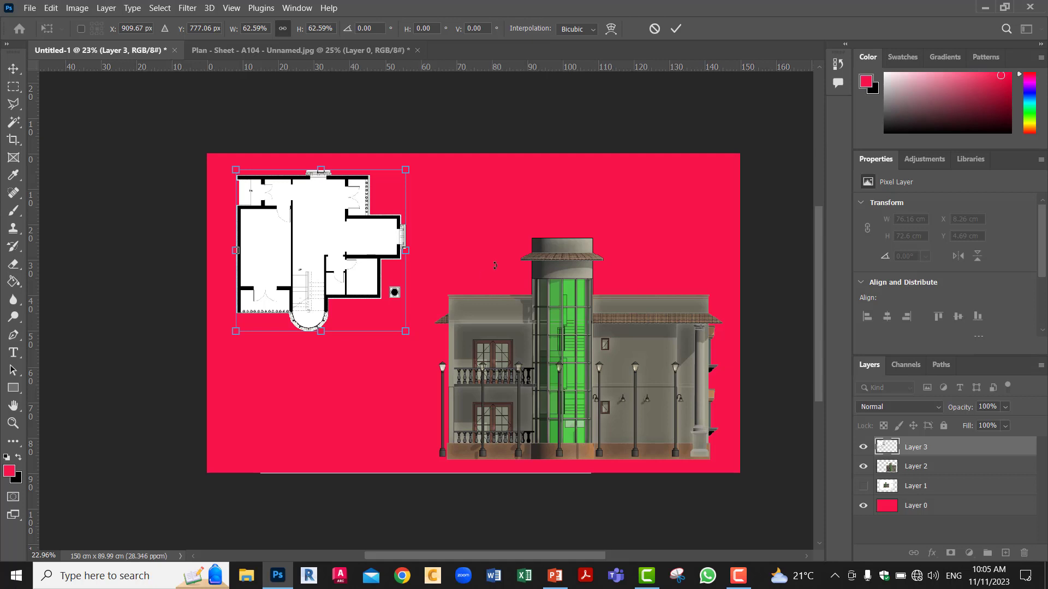
{"action": "left_click", "coordinate": [676, 29]}
{"action": "left_click", "coordinate": [738, 575]}
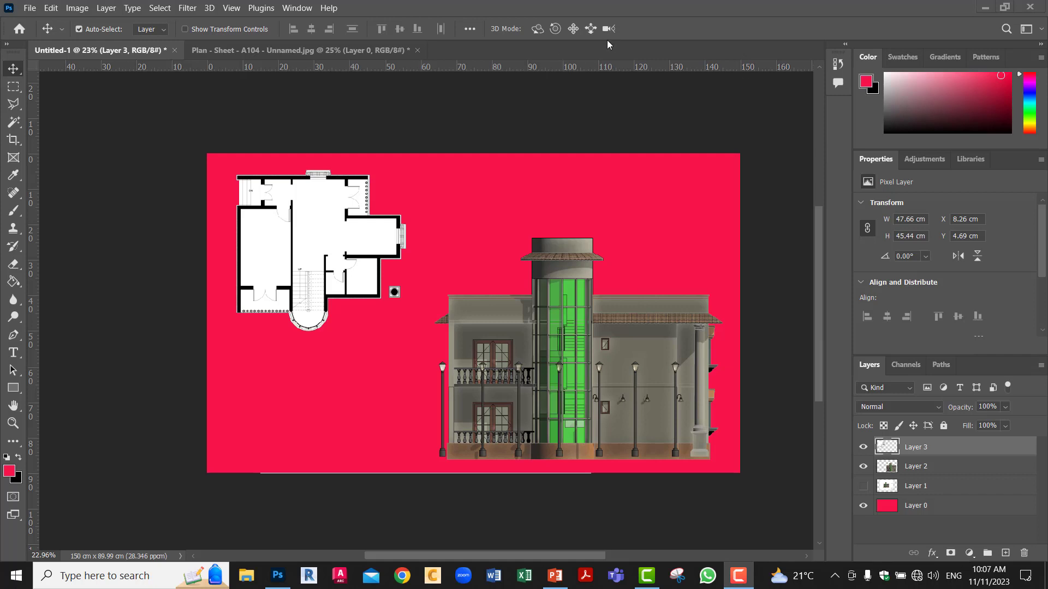
{"action": "left_click", "coordinate": [329, 241]}
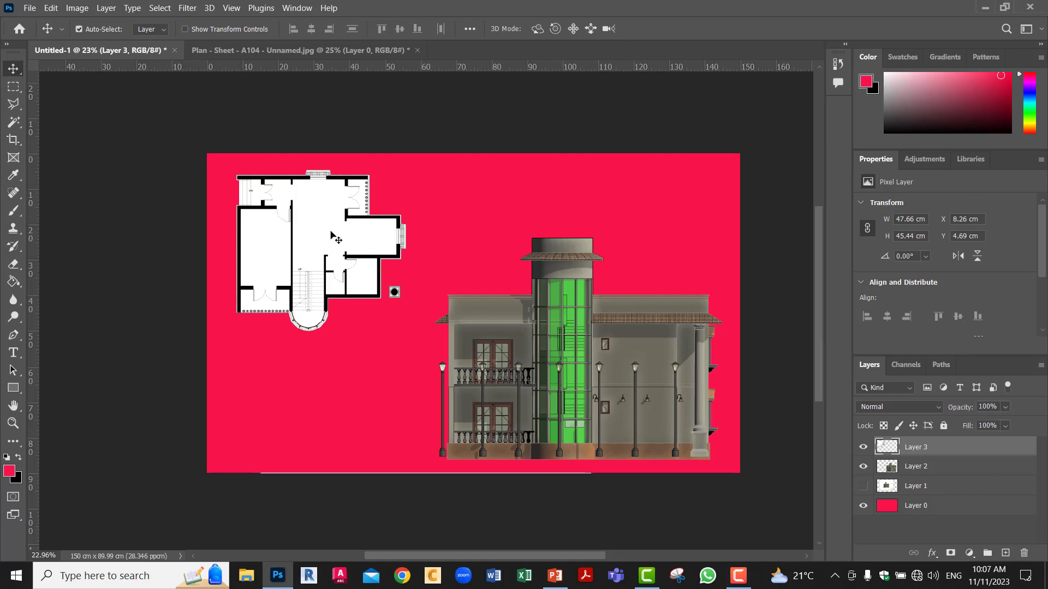